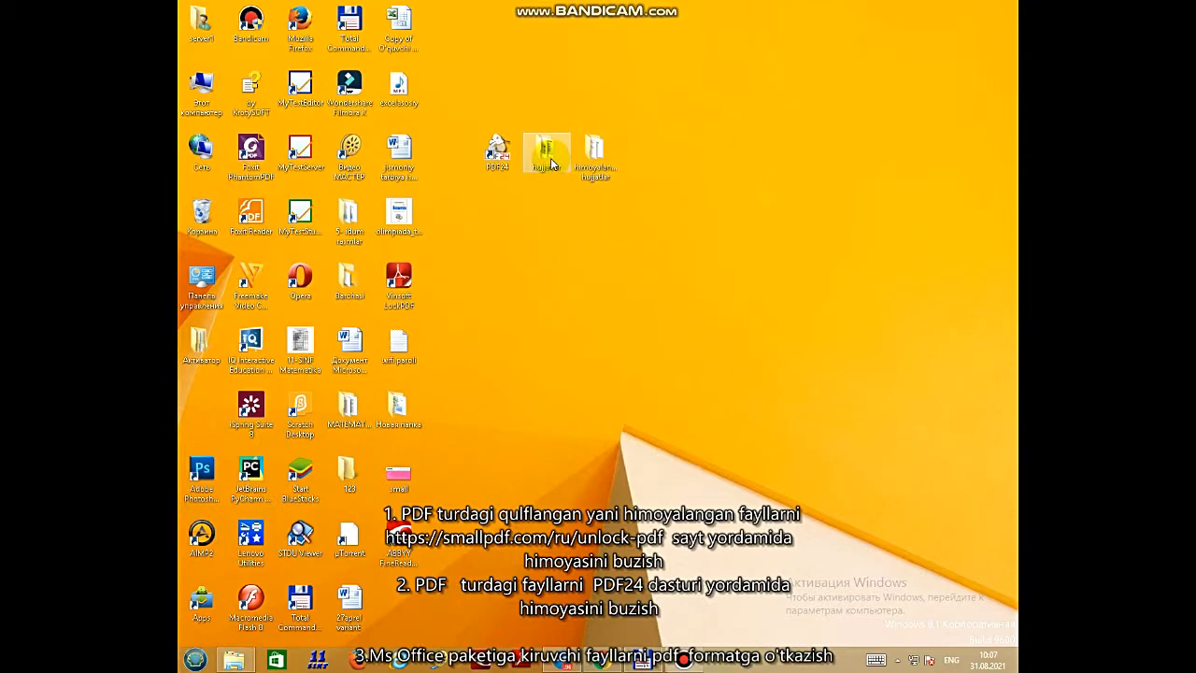
Step: Open the 11-SINF Matematika PDF from the himoyalangan hujjatlar folder on the desktop, with the folder window restored to a smaller size
{"action": "double_click", "coordinate": [595, 171]}
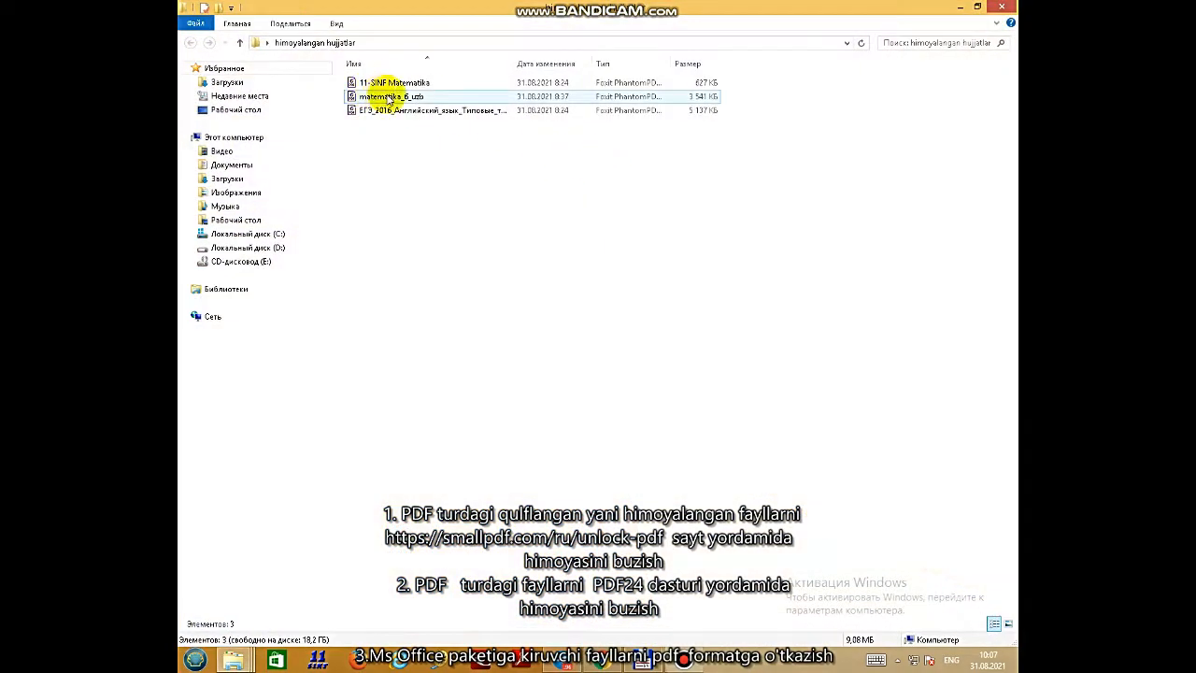
{"action": "left_click", "coordinate": [977, 8]}
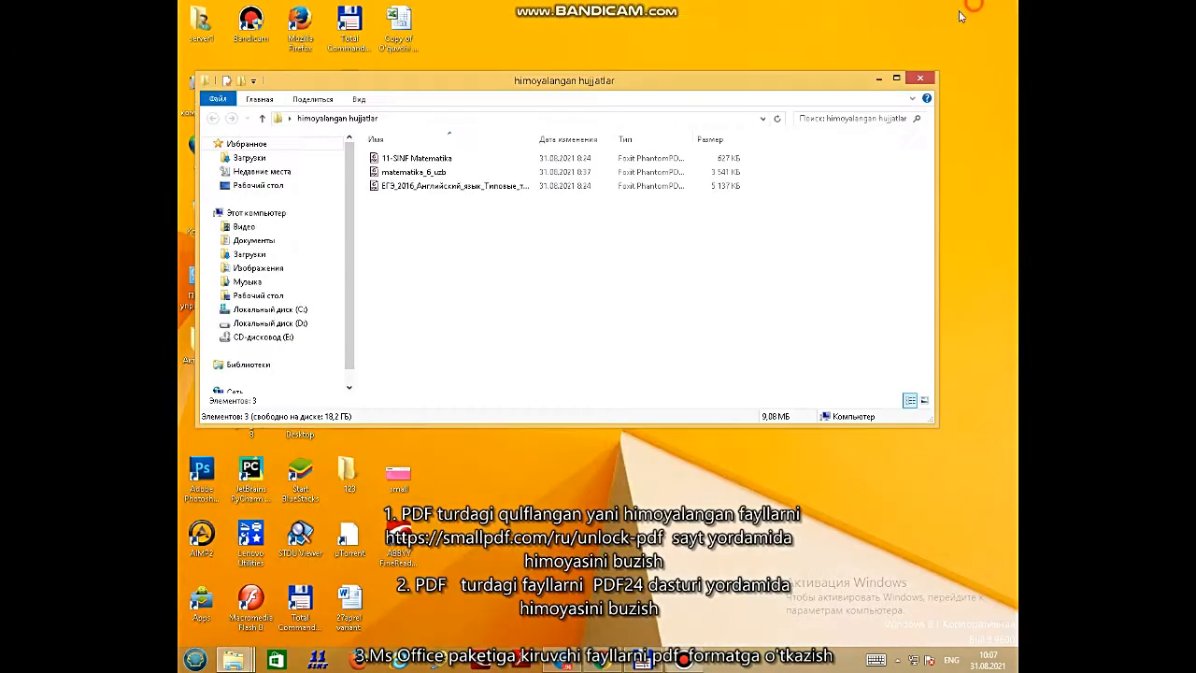
{"action": "double_click", "coordinate": [430, 163]}
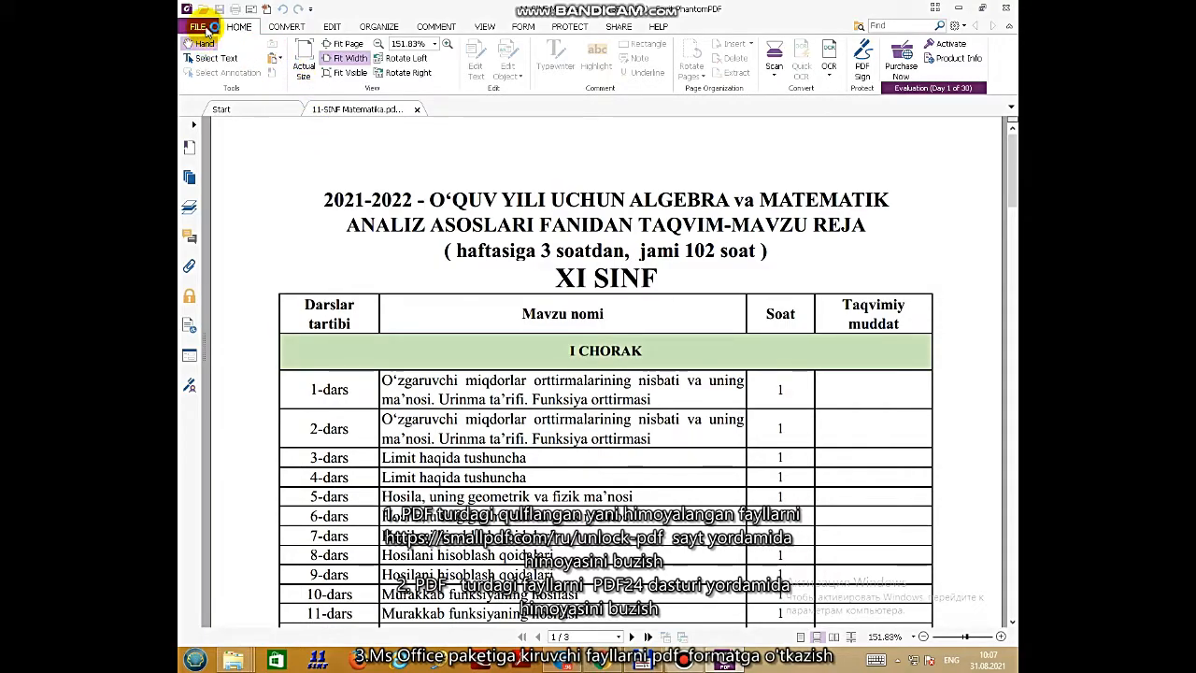
Step: Check which print, copy and text editing options the protected PDF offers, using its title heading as the selected text
{"action": "left_click", "coordinate": [198, 27]}
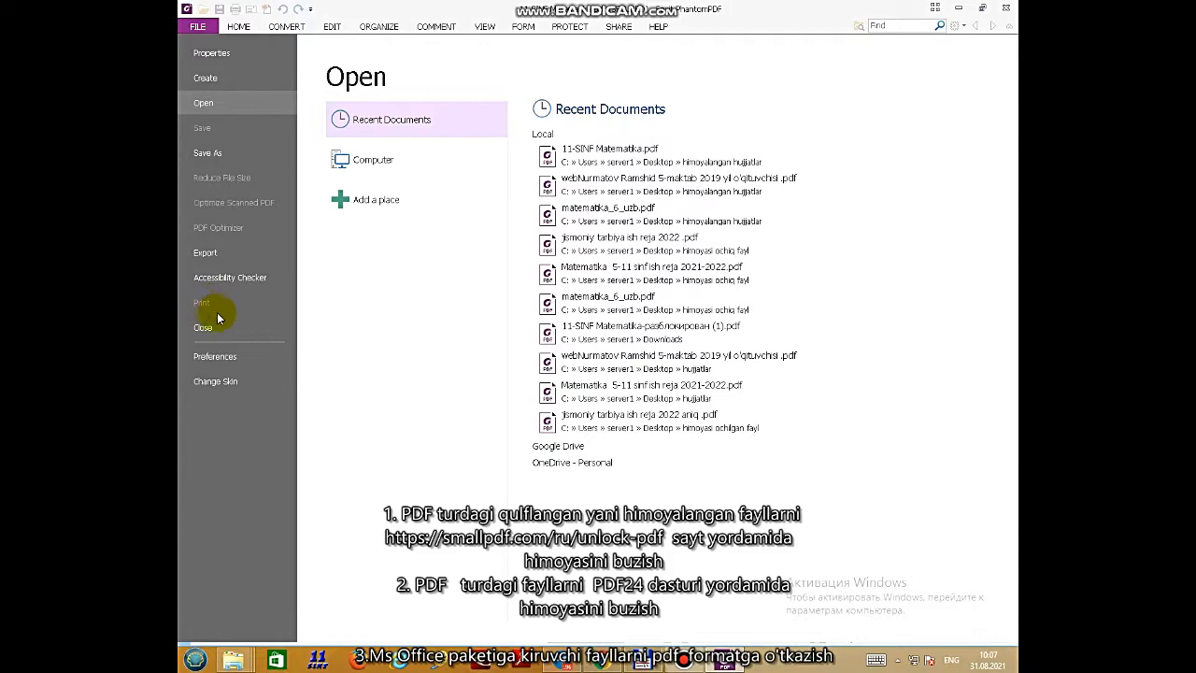
{"action": "left_click", "coordinate": [332, 27]}
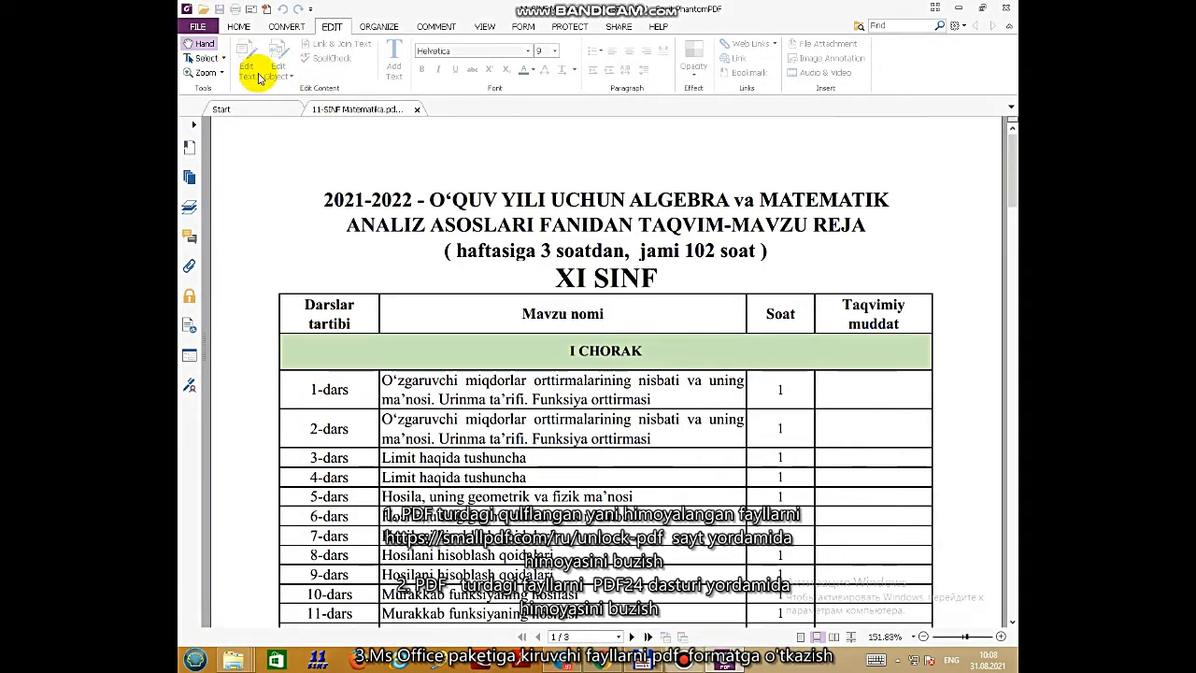
{"action": "left_click_drag", "start_coordinate": [347, 200], "coordinate": [915, 272]}
{"action": "right_click", "coordinate": [651, 200]}
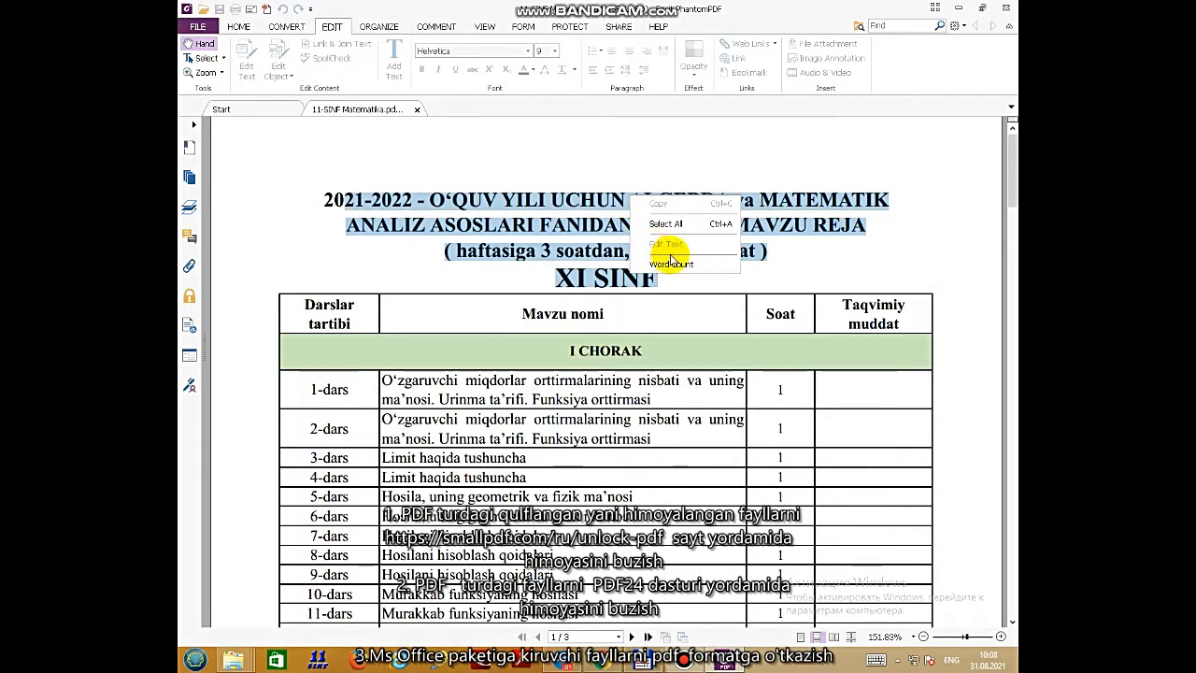
{"action": "left_click", "coordinate": [333, 53]}
{"action": "left_click", "coordinate": [398, 61]}
{"action": "left_click", "coordinate": [396, 74]}
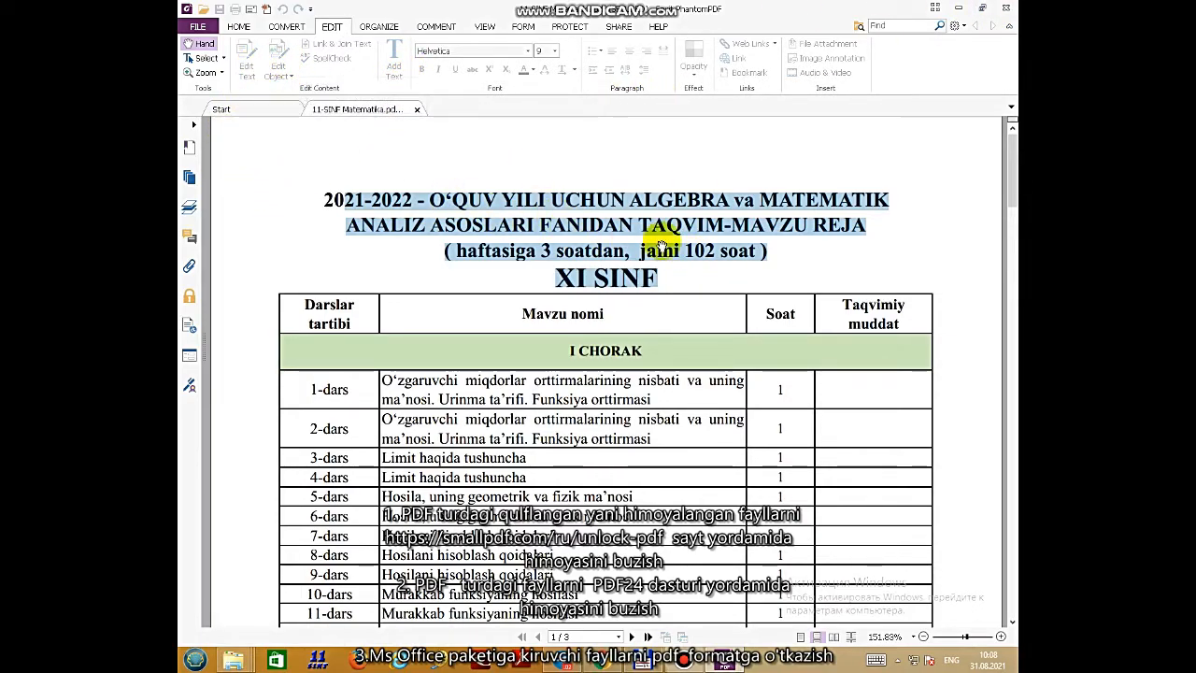
Step: Close the protected PDF, clear the folder window out of view and refresh the desktop
{"action": "mouse_move", "coordinate": [1013, 9]}
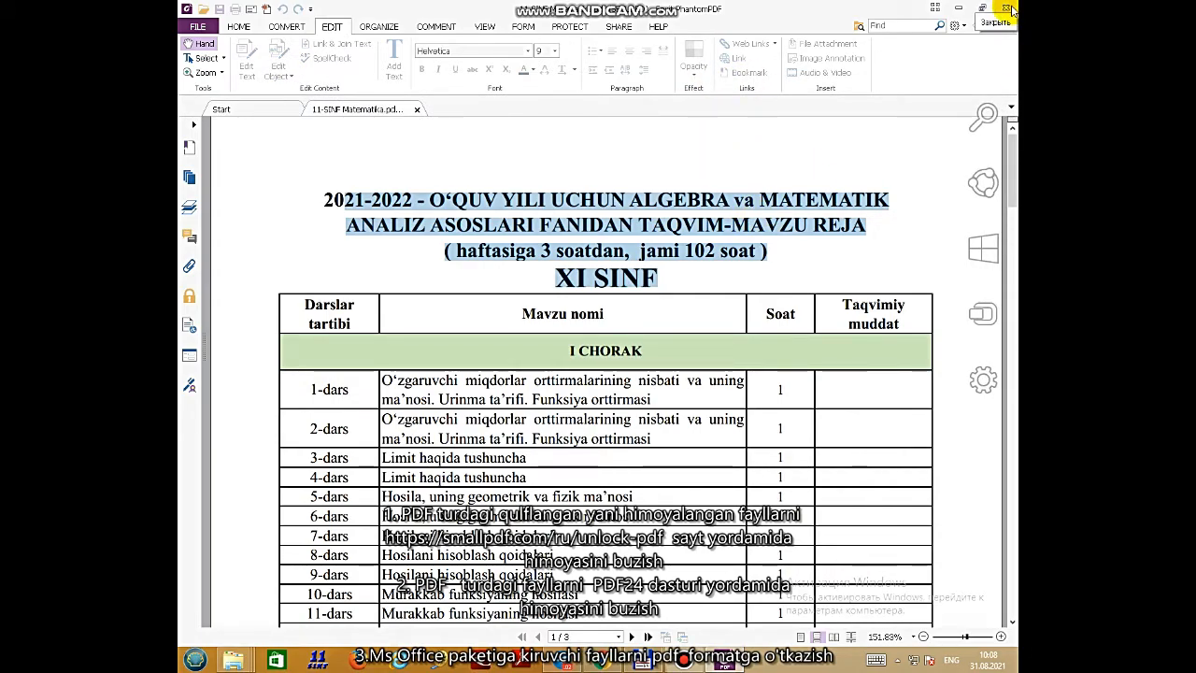
{"action": "left_click", "coordinate": [1009, 9]}
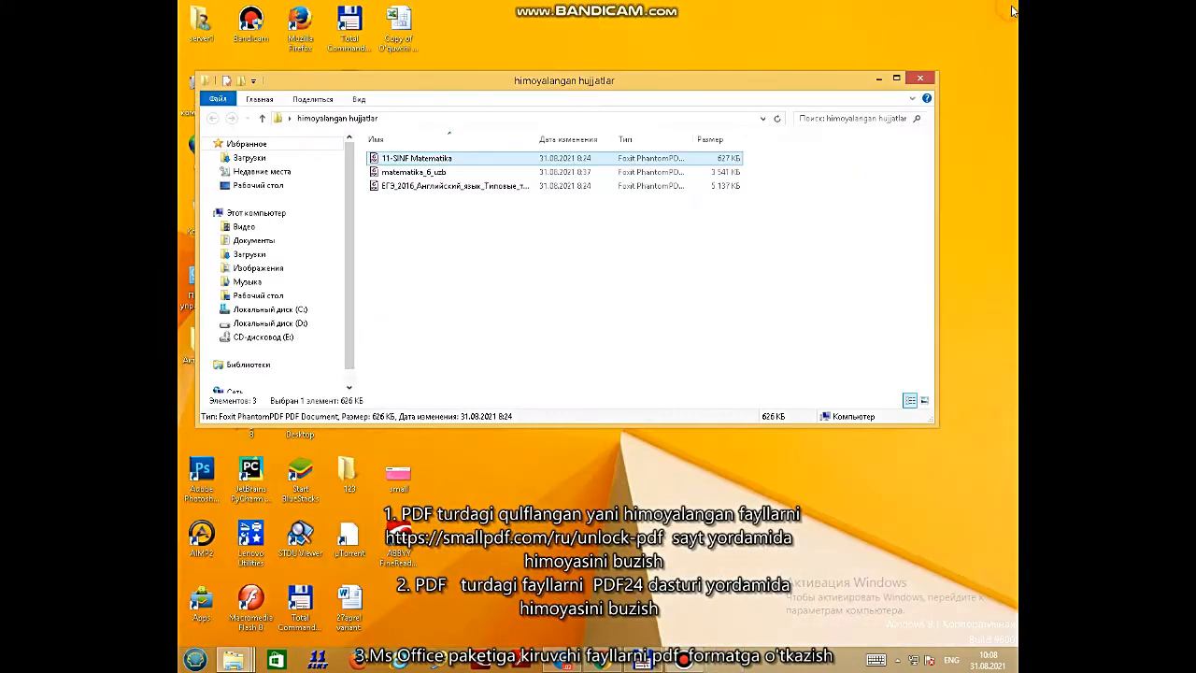
{"action": "left_click", "coordinate": [878, 78]}
{"action": "right_click", "coordinate": [760, 120]}
{"action": "left_click", "coordinate": [801, 165]}
Step: Switch to Google Chrome and go to smallpdf.com/ru/unlock-pdf
{"action": "left_click", "coordinate": [603, 660]}
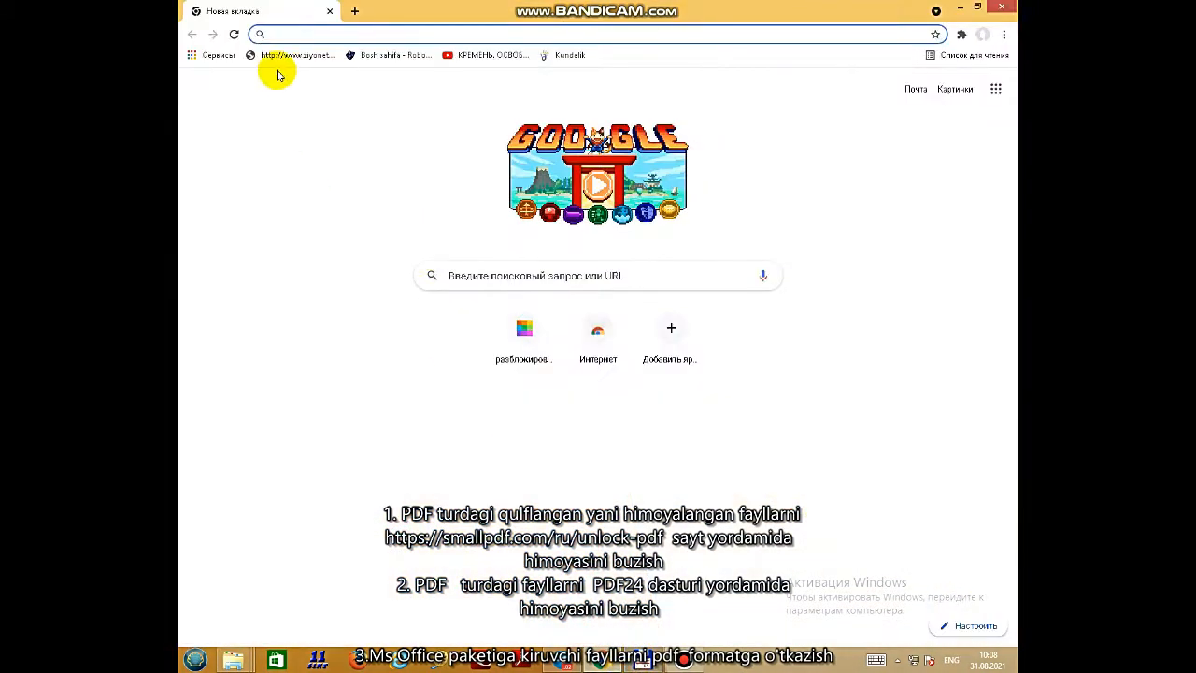
{"action": "left_click", "coordinate": [290, 35]}
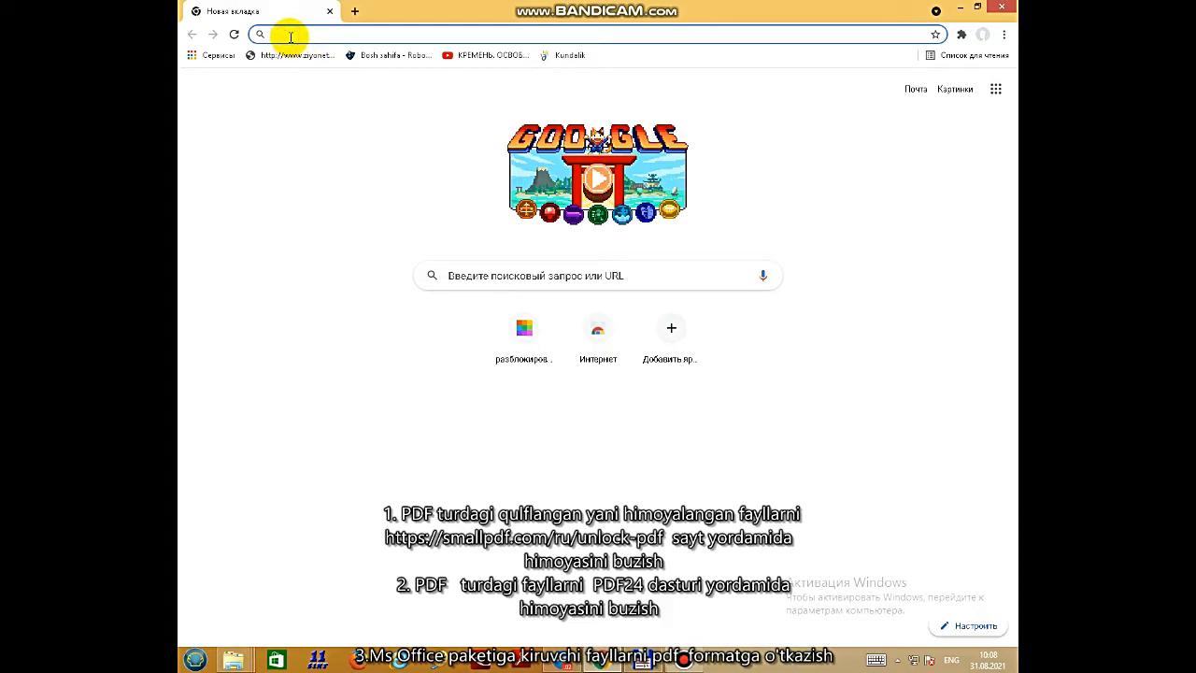
{"action": "type", "text": "small"}
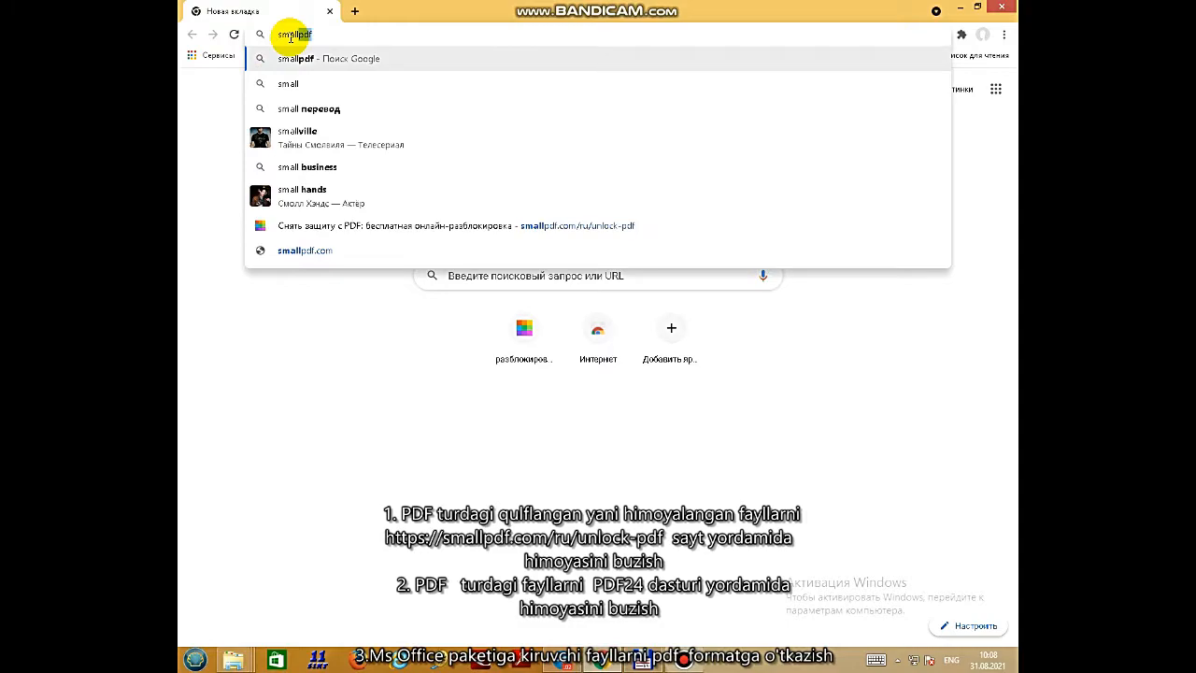
{"action": "type", "text": "pdf.con"}
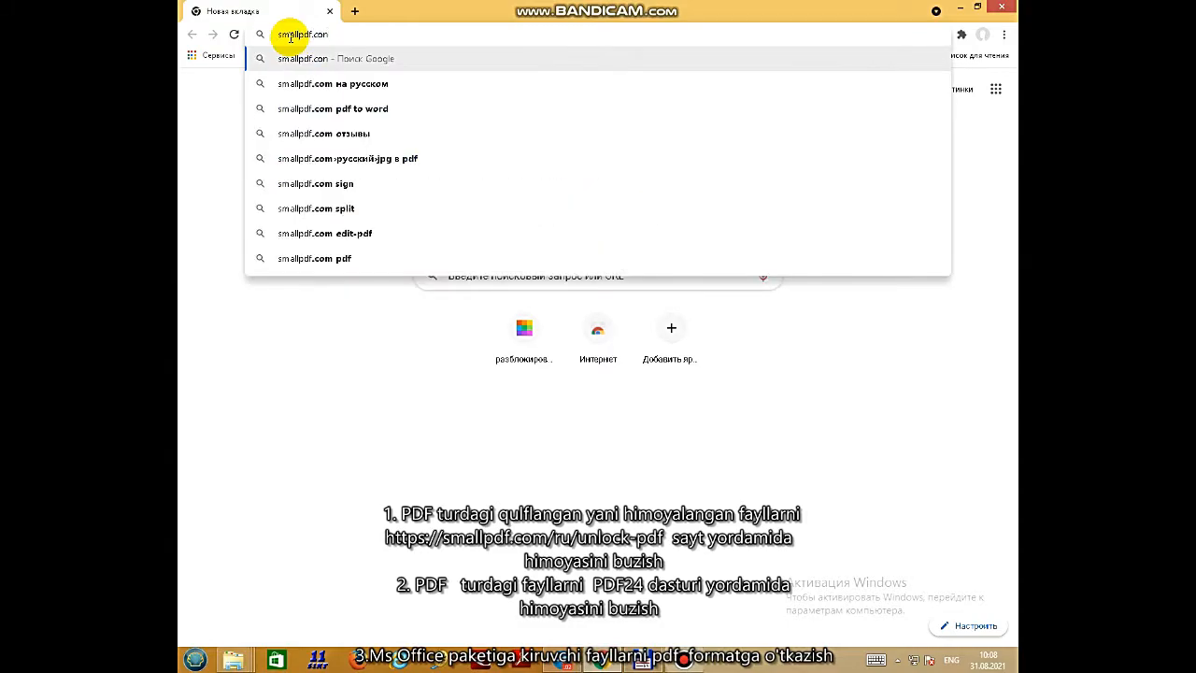
{"action": "key", "text": "BackSpace"}
{"action": "type", "text": "m"}
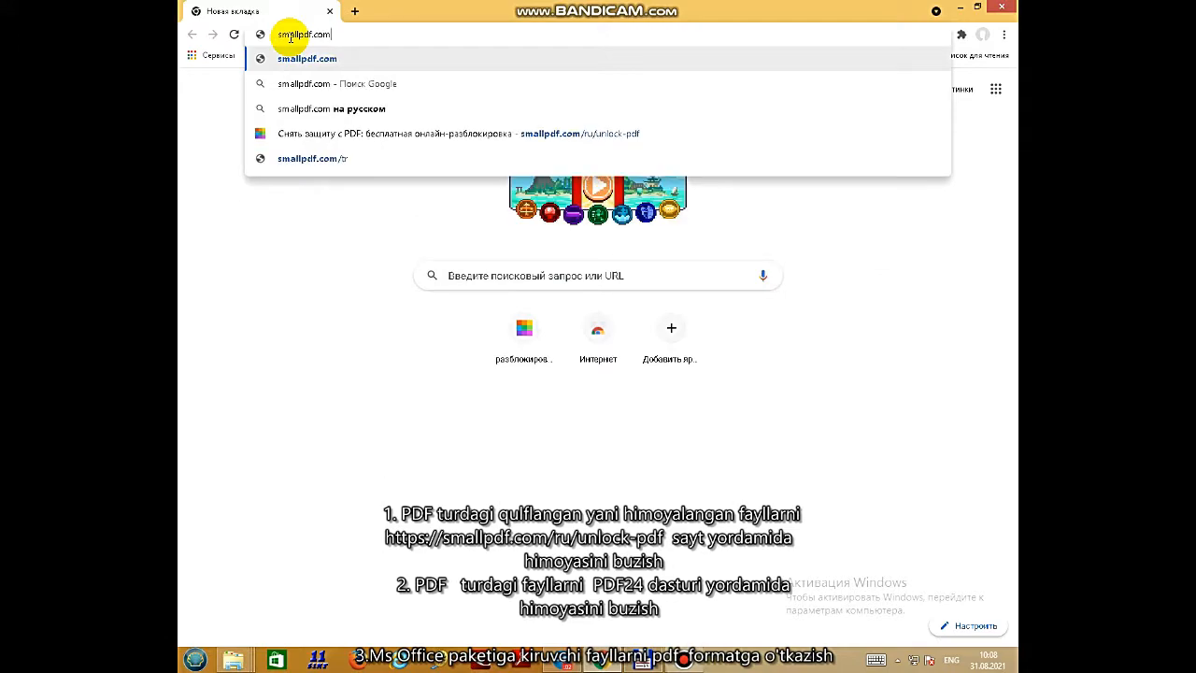
{"action": "type", "text": "/ru"}
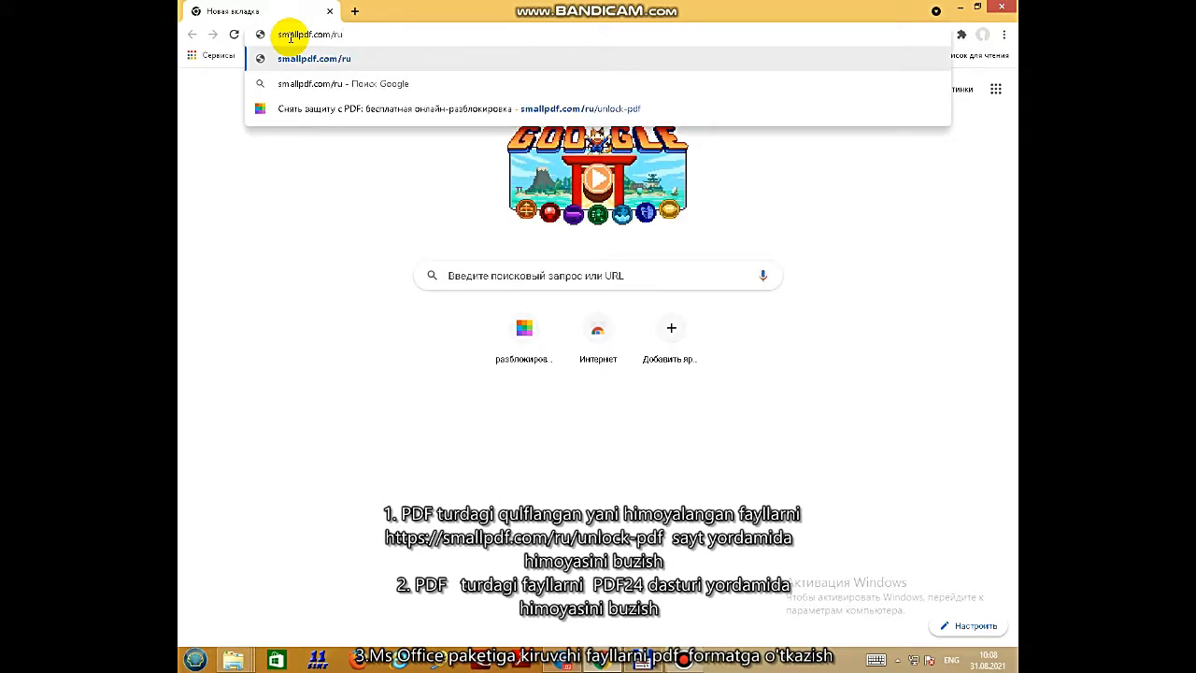
{"action": "type", "text": "/u"}
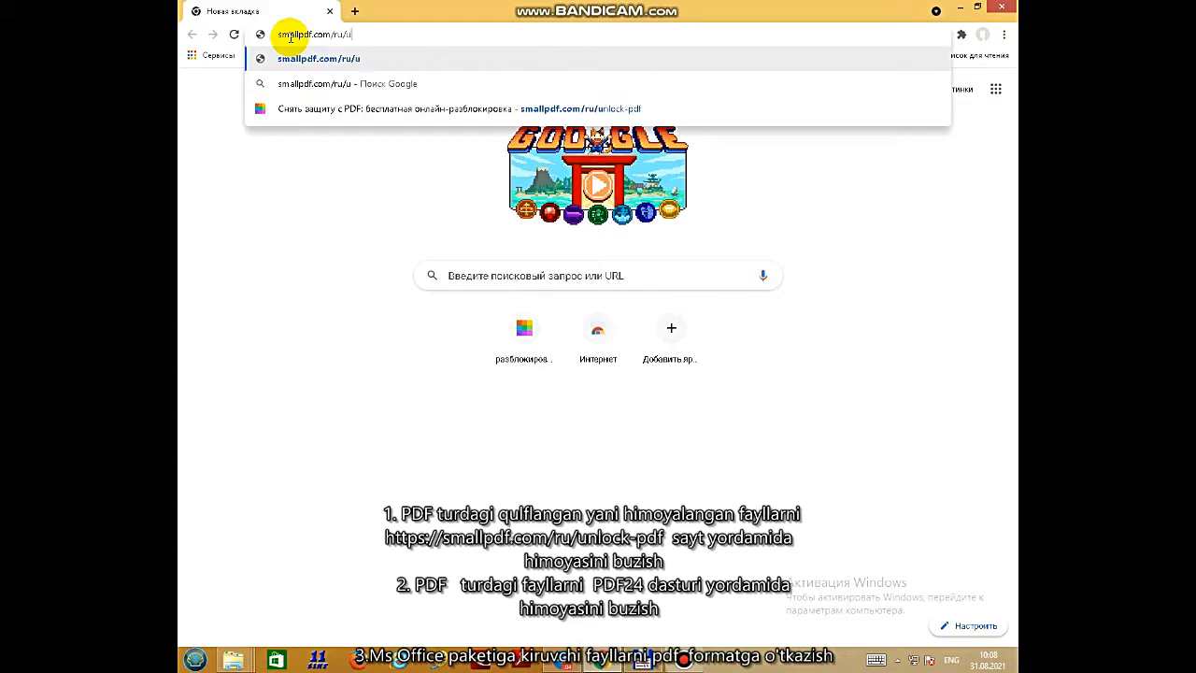
{"action": "type", "text": "nlock-pdf"}
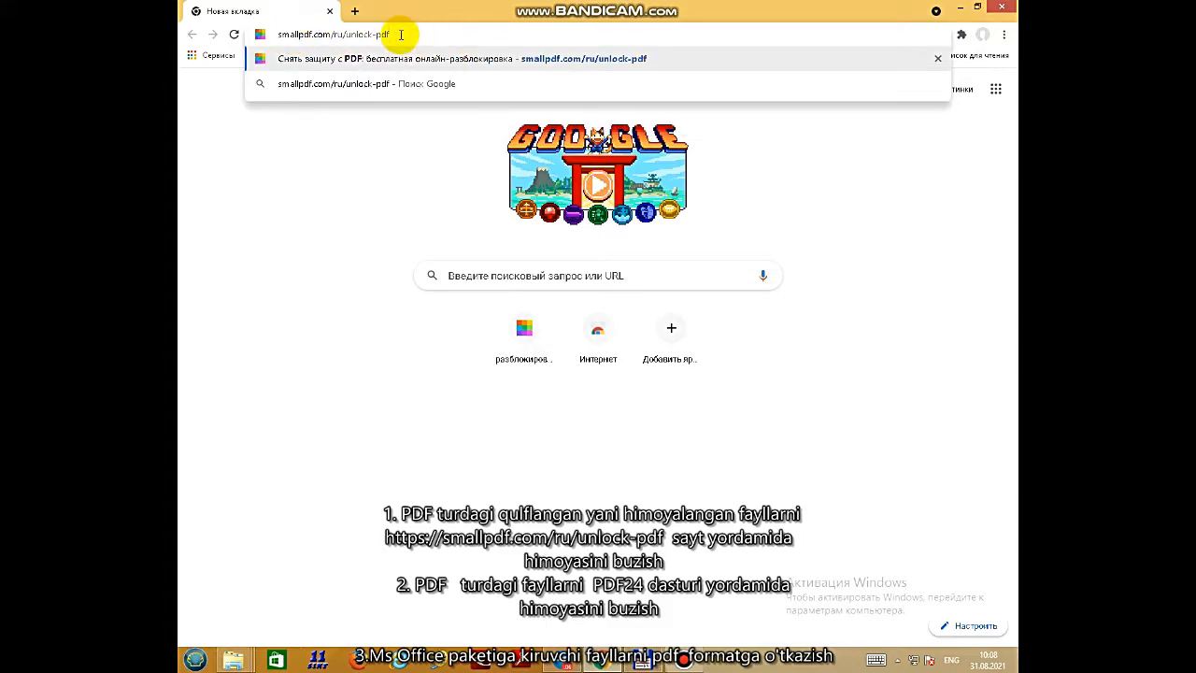
{"action": "key", "text": "Return"}
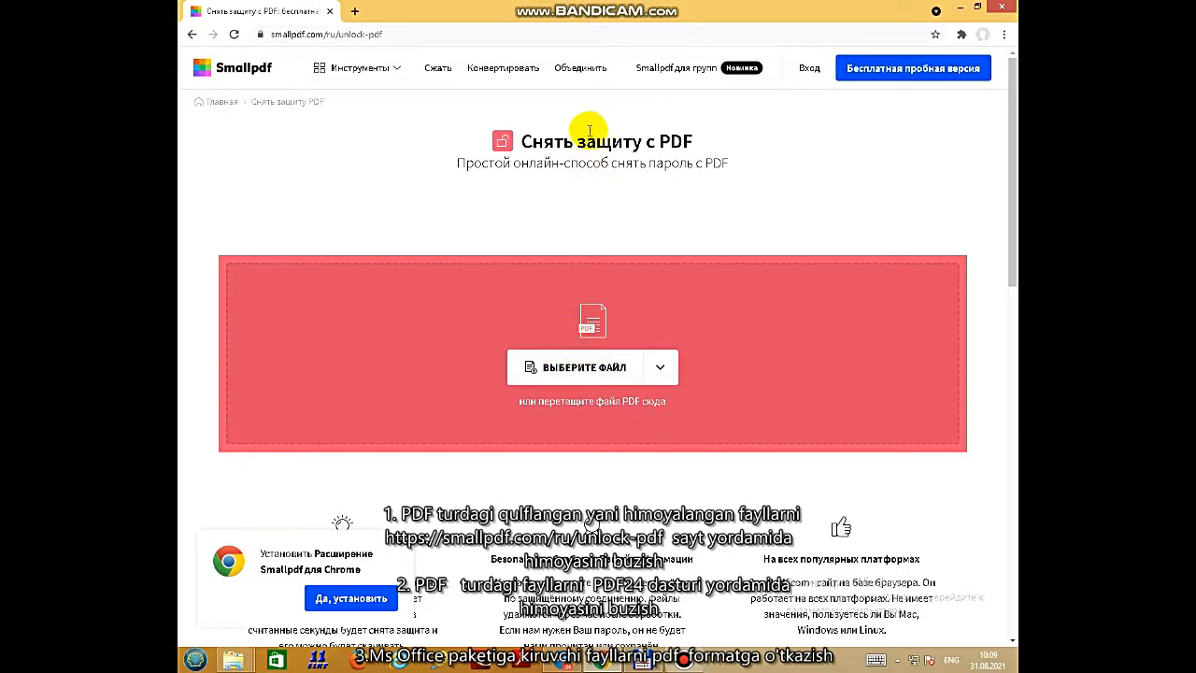
Step: Upload 11-SINF Matematika from the desktop folder himoyalangan hujjatlar to the PDF unlocking tool
{"action": "left_click", "coordinate": [568, 366]}
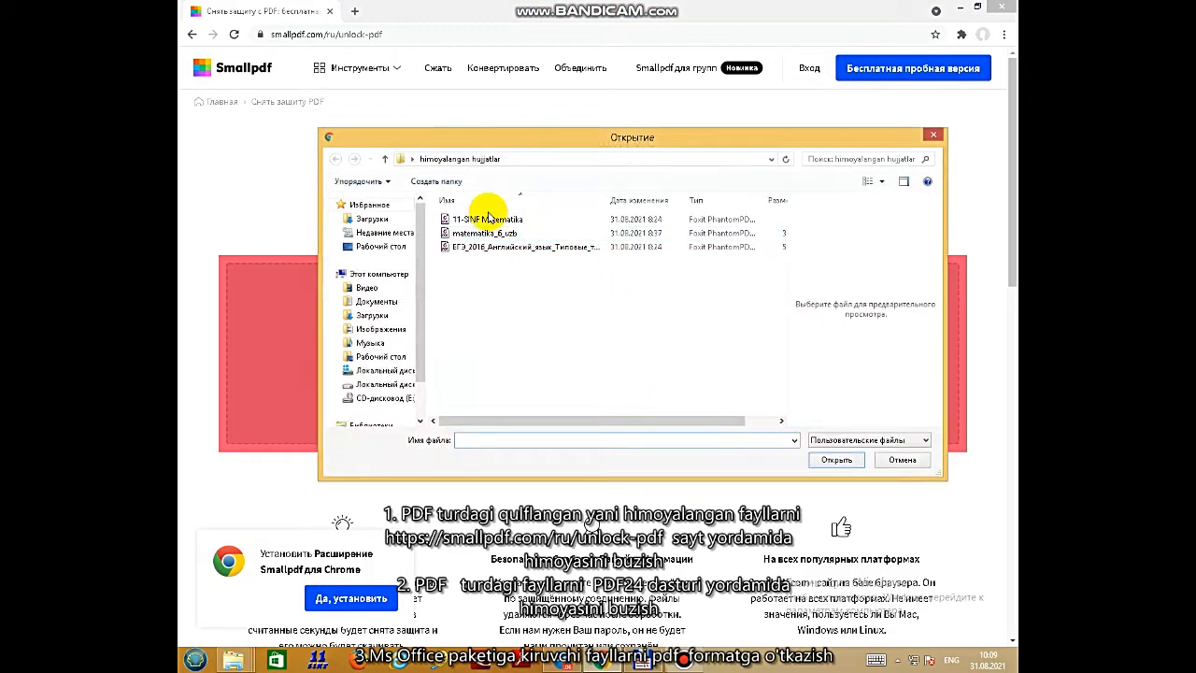
{"action": "left_click", "coordinate": [393, 246]}
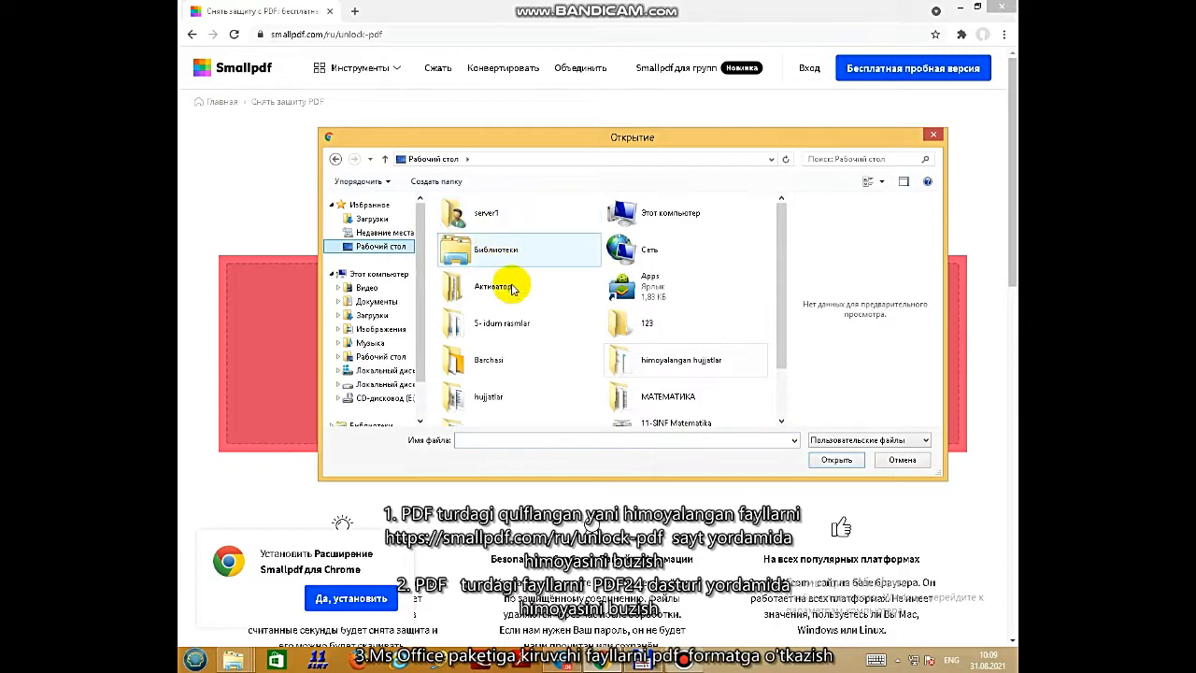
{"action": "double_click", "coordinate": [691, 369]}
{"action": "left_click", "coordinate": [501, 219]}
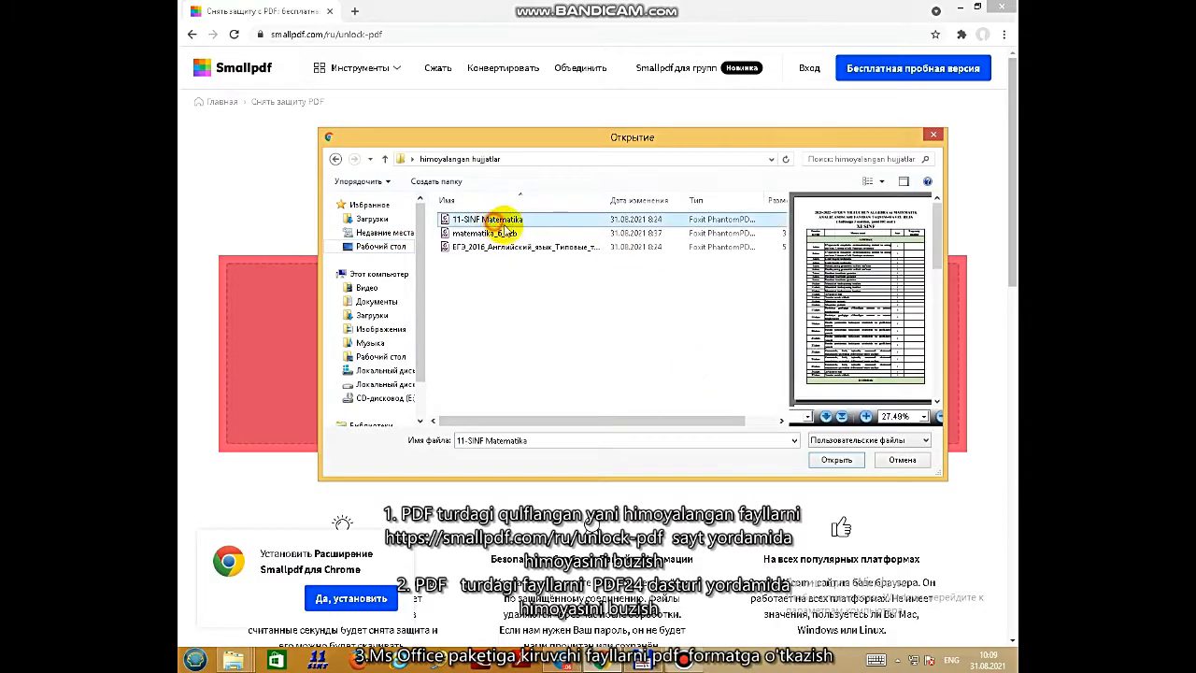
{"action": "left_click", "coordinate": [837, 462]}
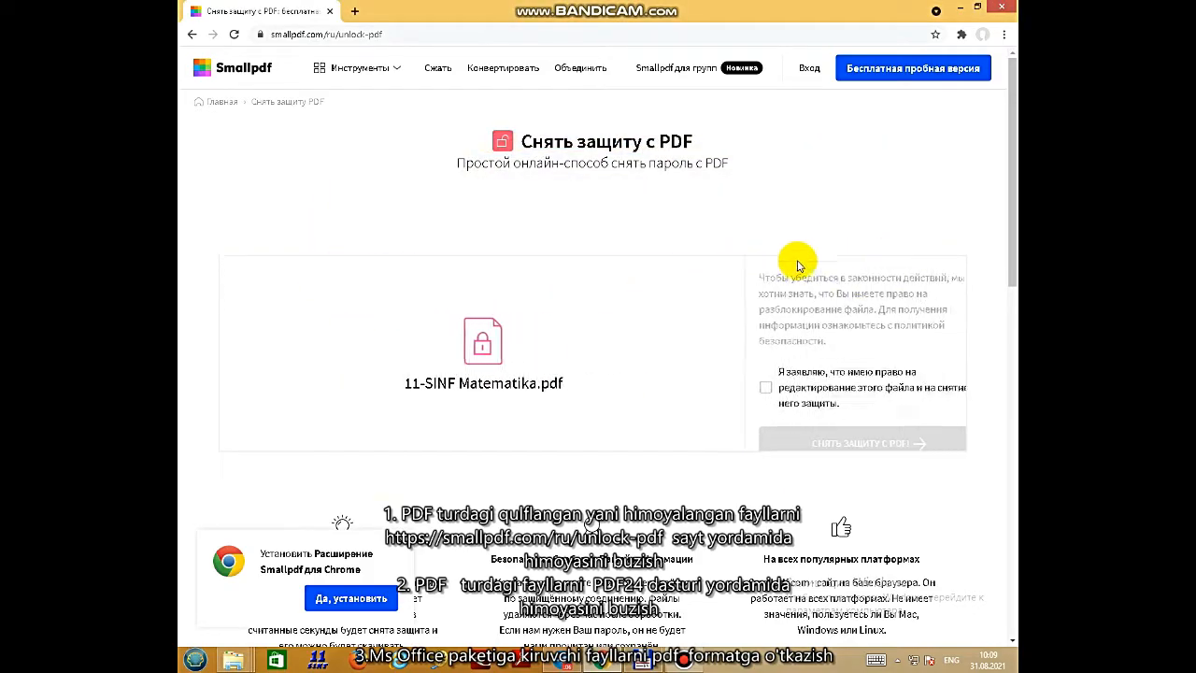
Step: Declare the right to edit the file, remove its PDF protection and dismiss the free trial offer
{"action": "left_click", "coordinate": [737, 388]}
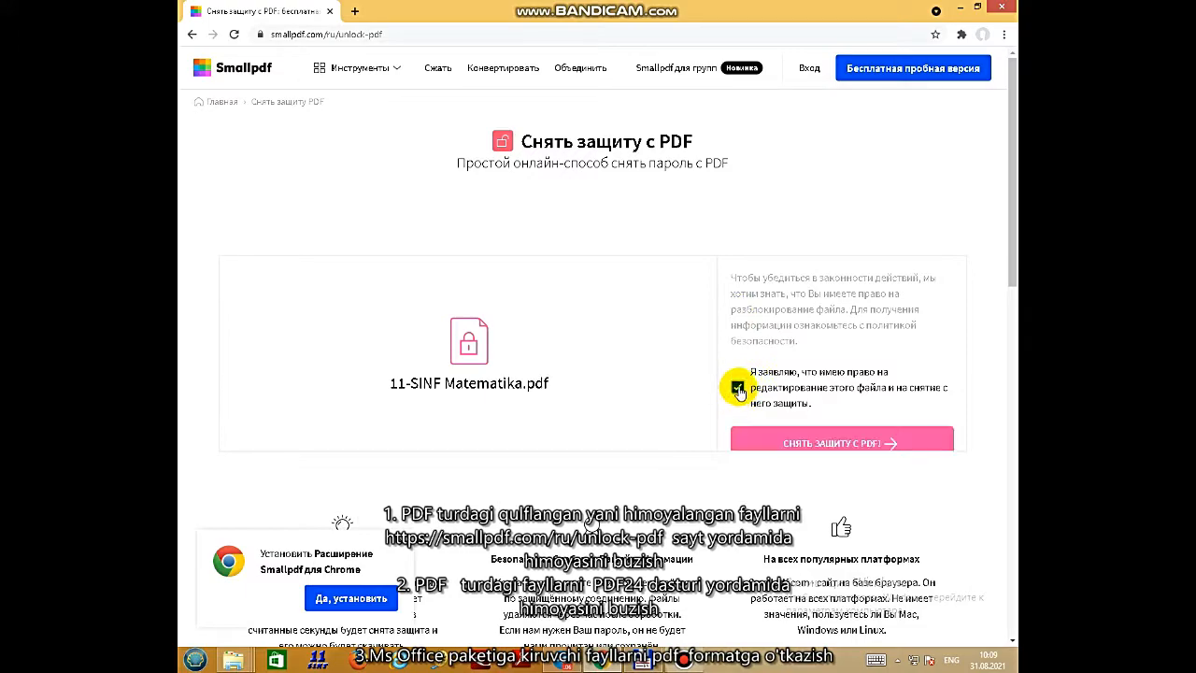
{"action": "left_click", "coordinate": [800, 453]}
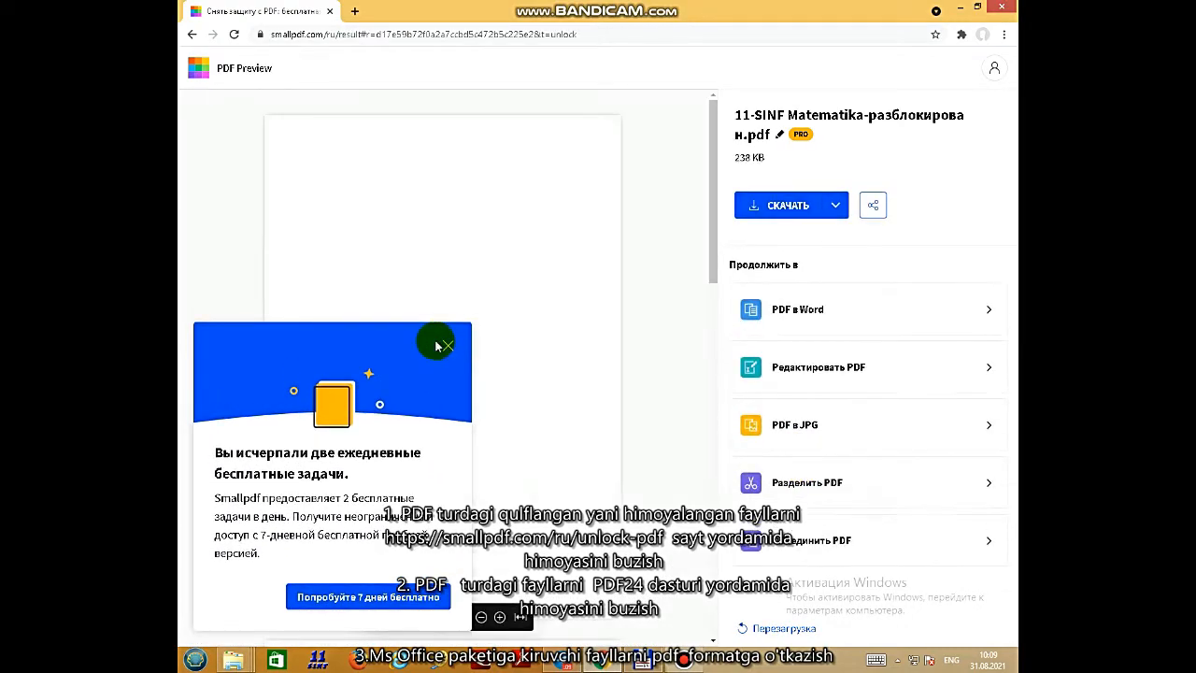
{"action": "left_click", "coordinate": [448, 349]}
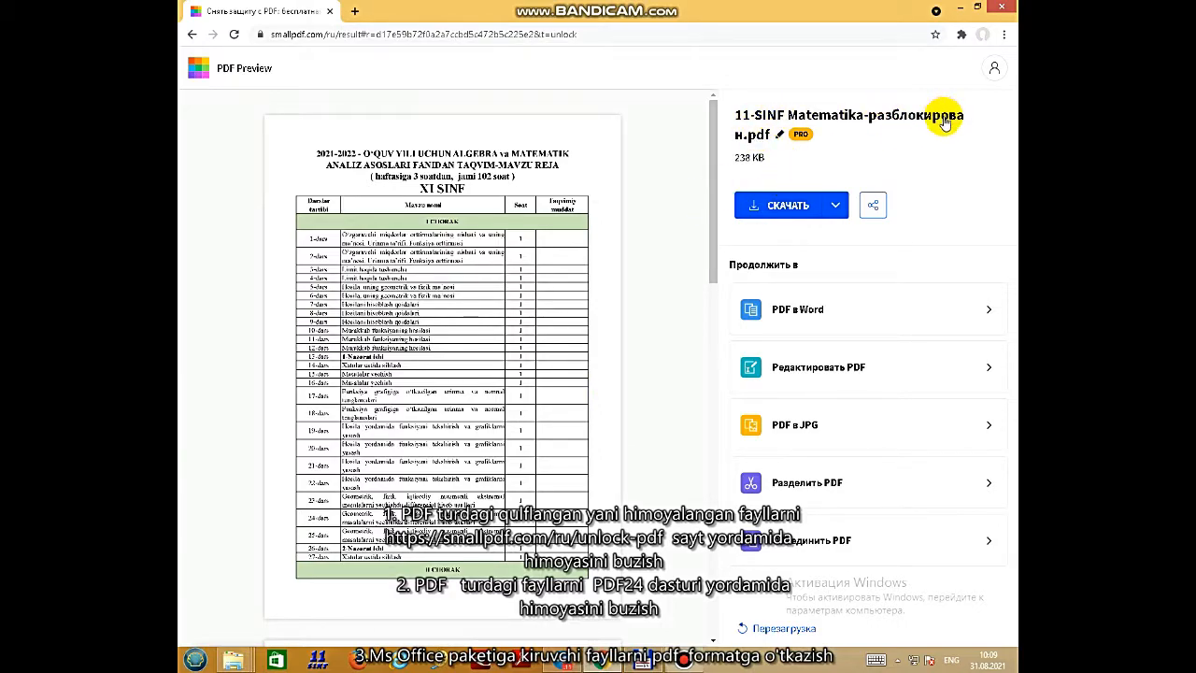
Step: Download the unlocked 11-SINF Matematika PDF and open it from its download folder
{"action": "left_click", "coordinate": [766, 209]}
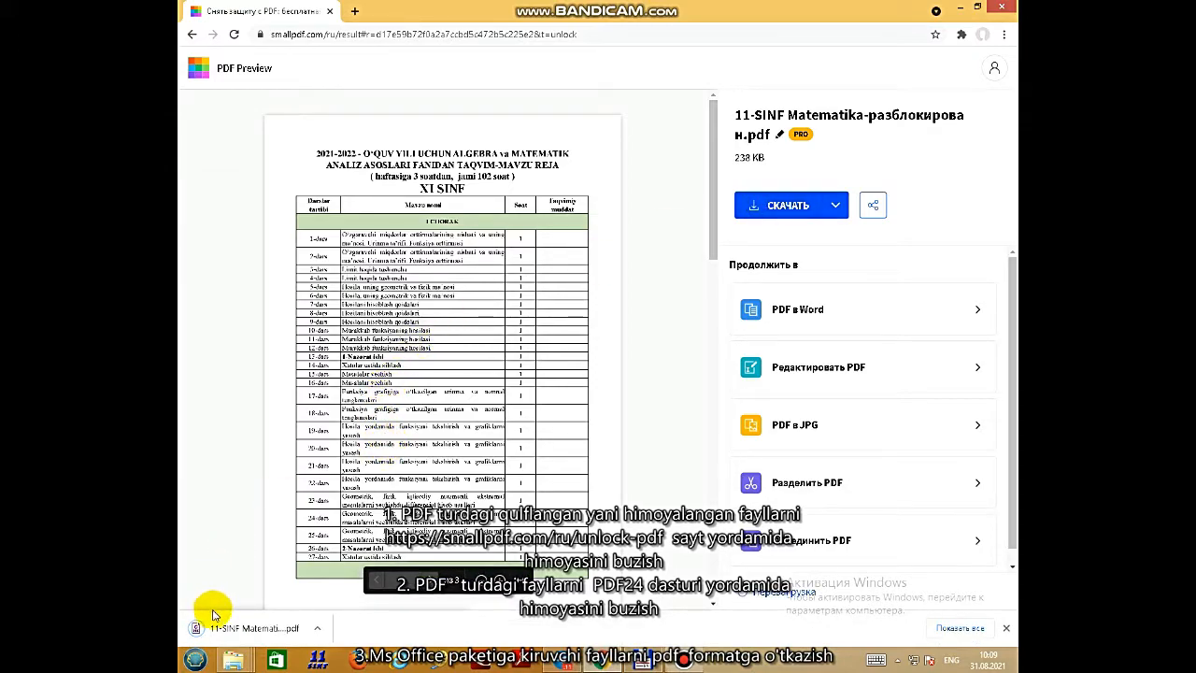
{"action": "left_click", "coordinate": [315, 631]}
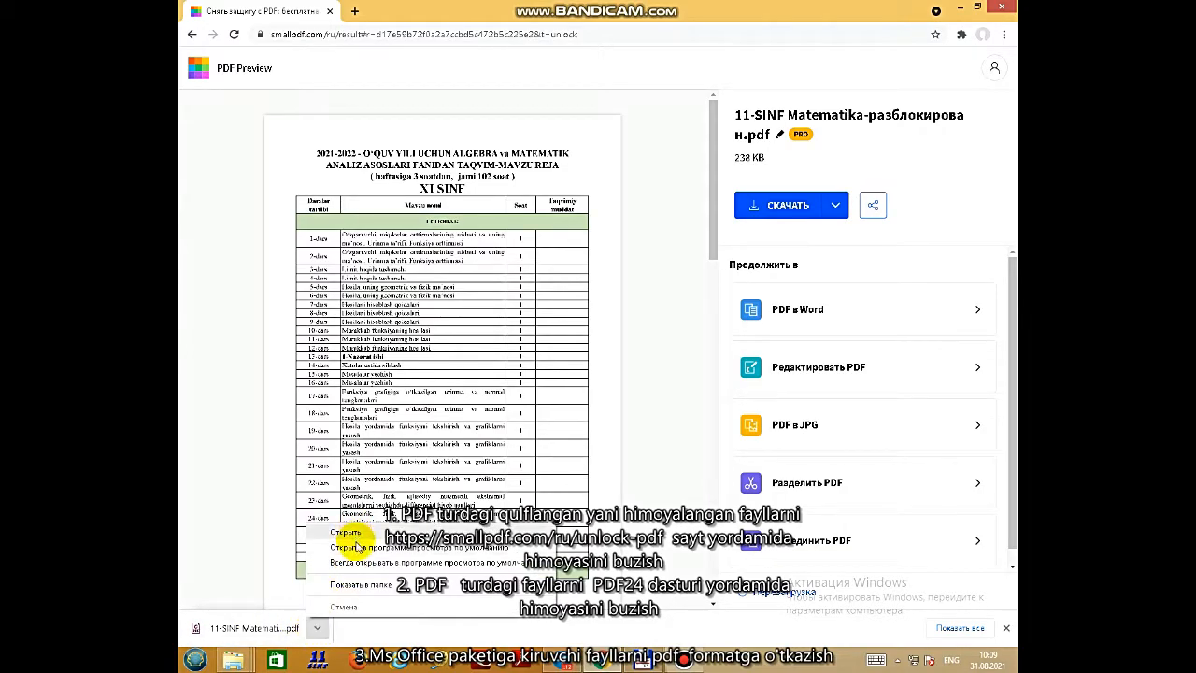
{"action": "left_click", "coordinate": [392, 589]}
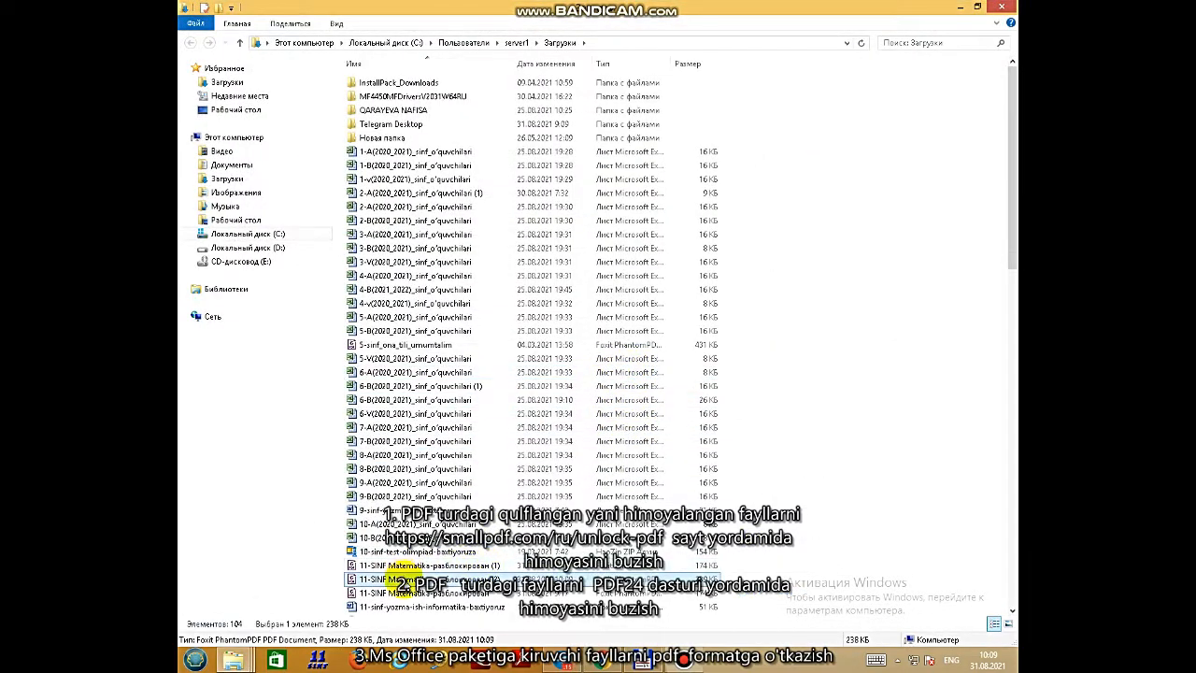
{"action": "double_click", "coordinate": [393, 579]}
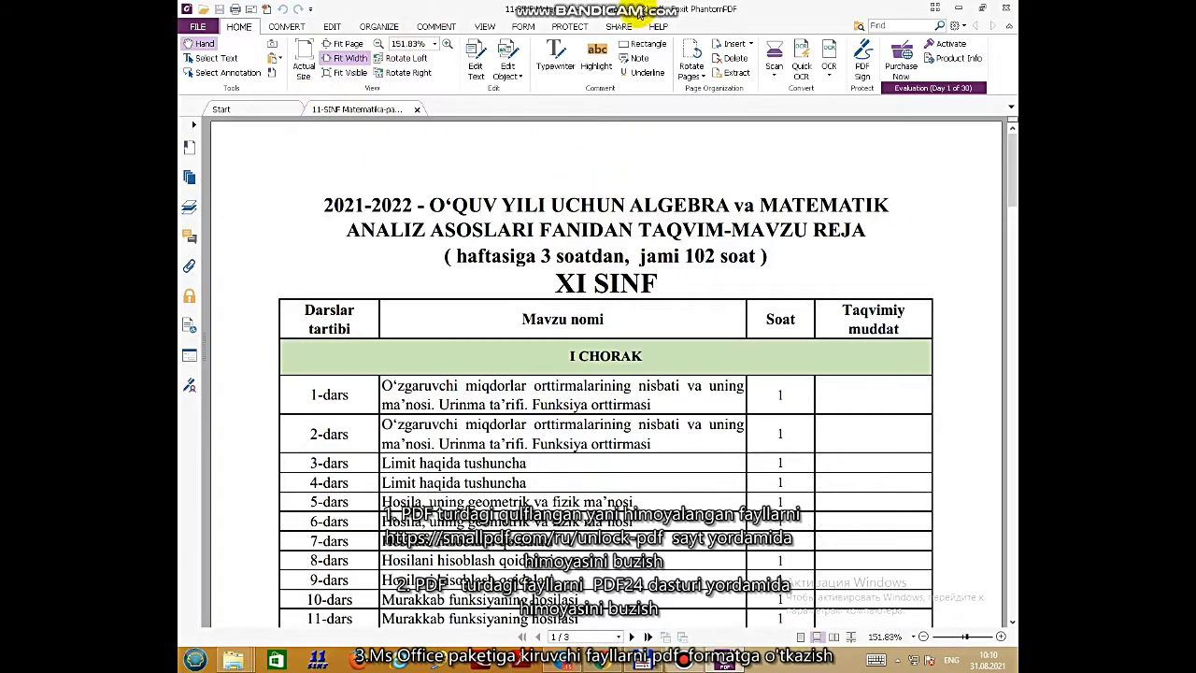
Step: Check the print settings for the unlocked PDF and close them without printing
{"action": "left_click", "coordinate": [199, 27]}
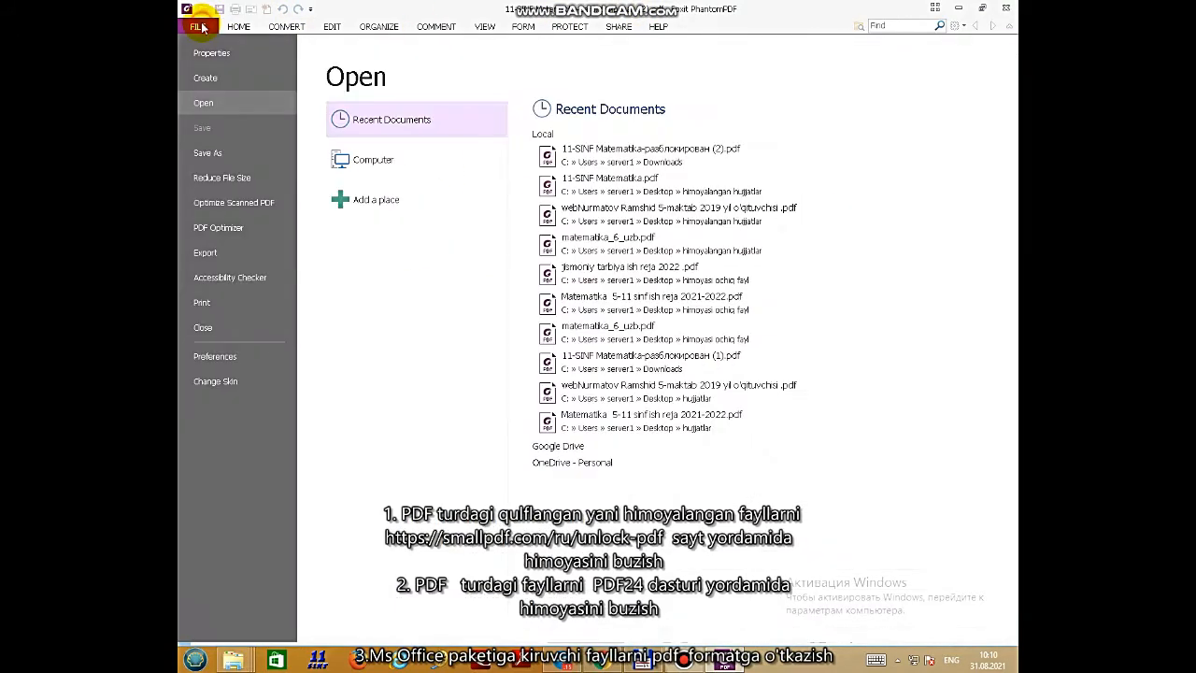
{"action": "left_click", "coordinate": [202, 301]}
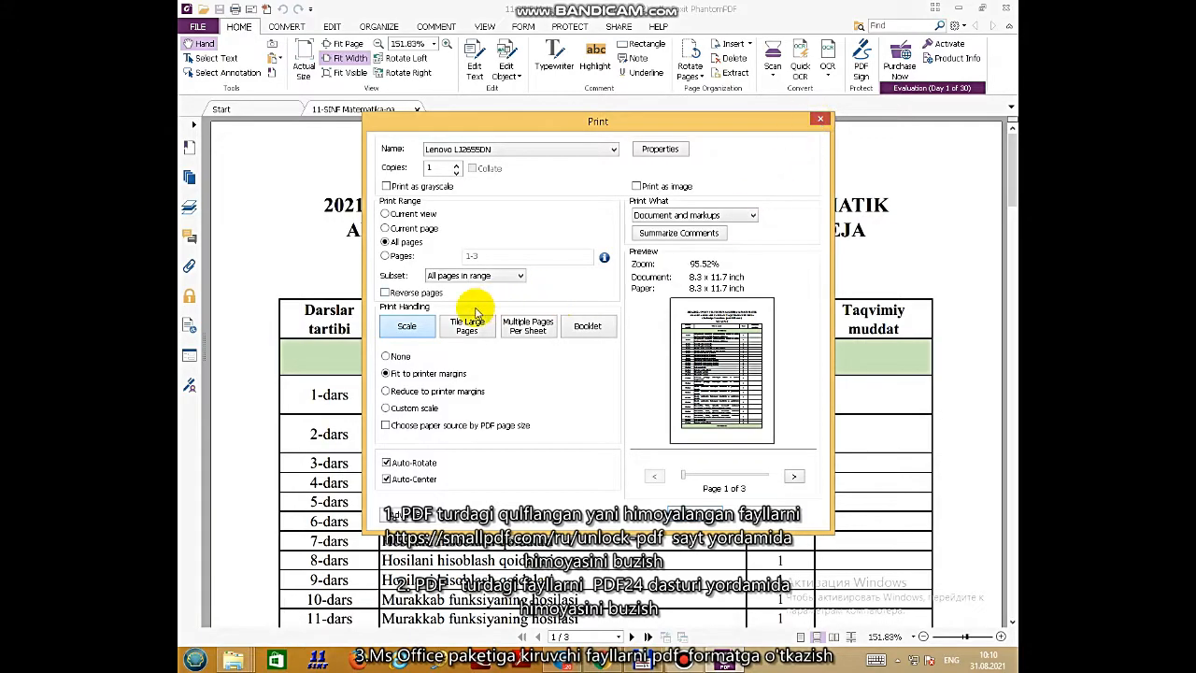
{"action": "left_click", "coordinate": [819, 123]}
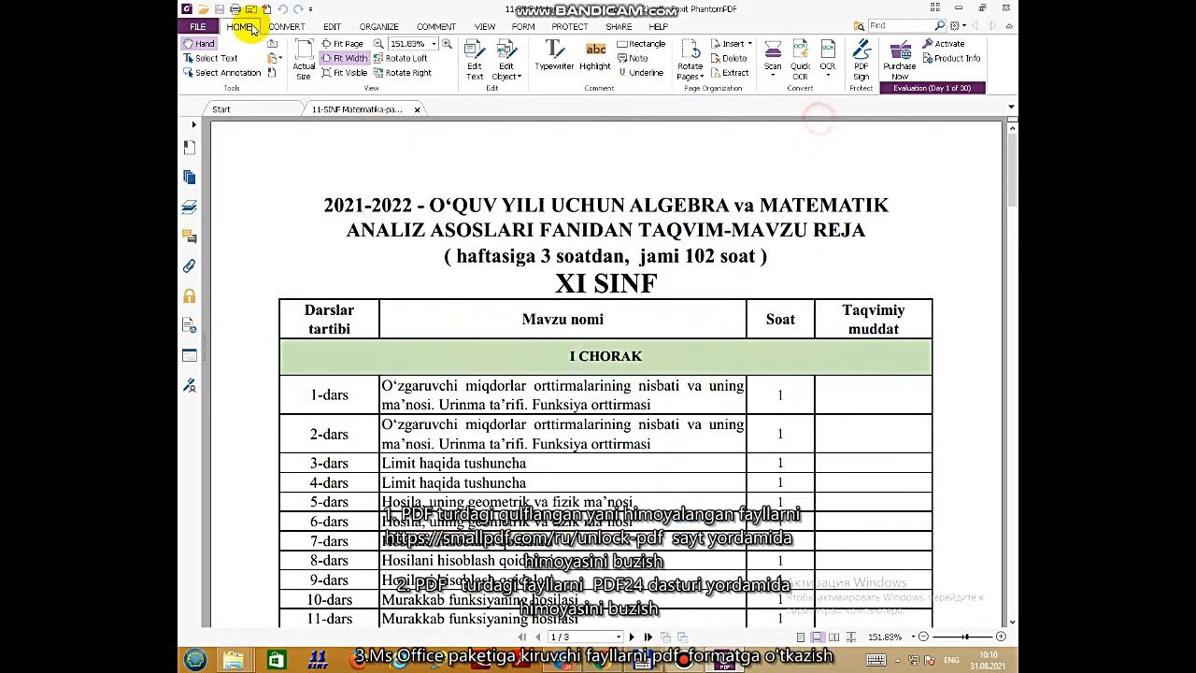
Step: Edit the first line of the title text, deleting "022 - O‘" so that it begins with "2021-2QUV YILI"
{"action": "left_click", "coordinate": [328, 26]}
{"action": "left_click", "coordinate": [250, 67]}
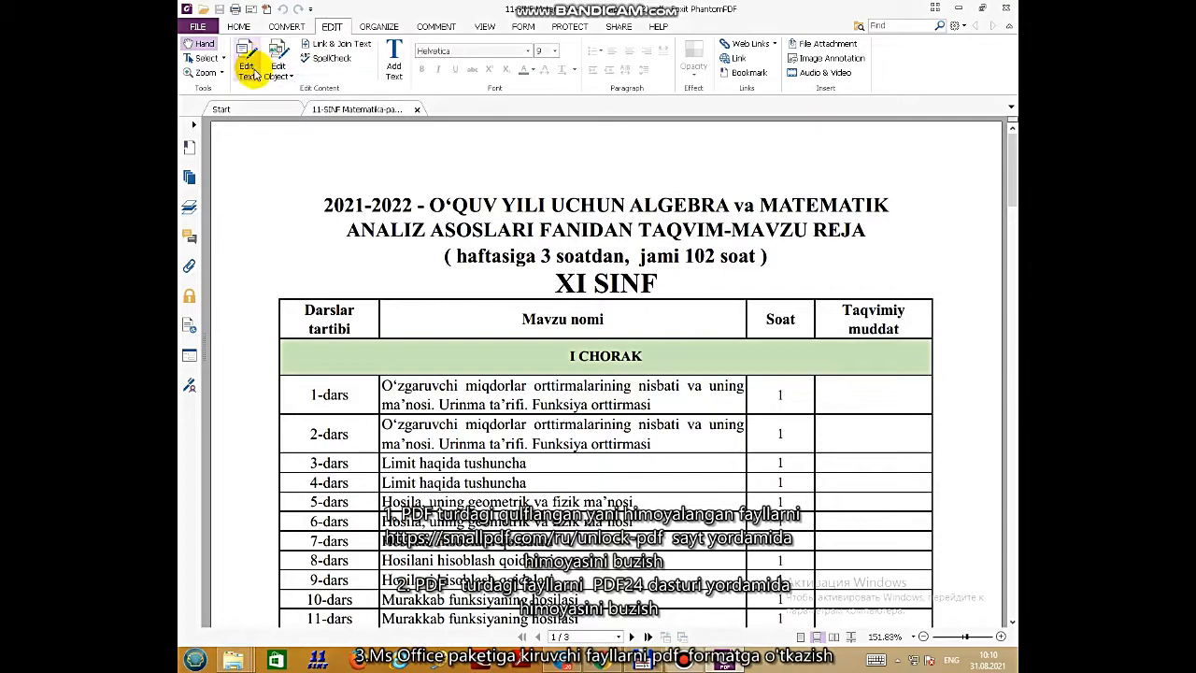
{"action": "left_click", "coordinate": [384, 204]}
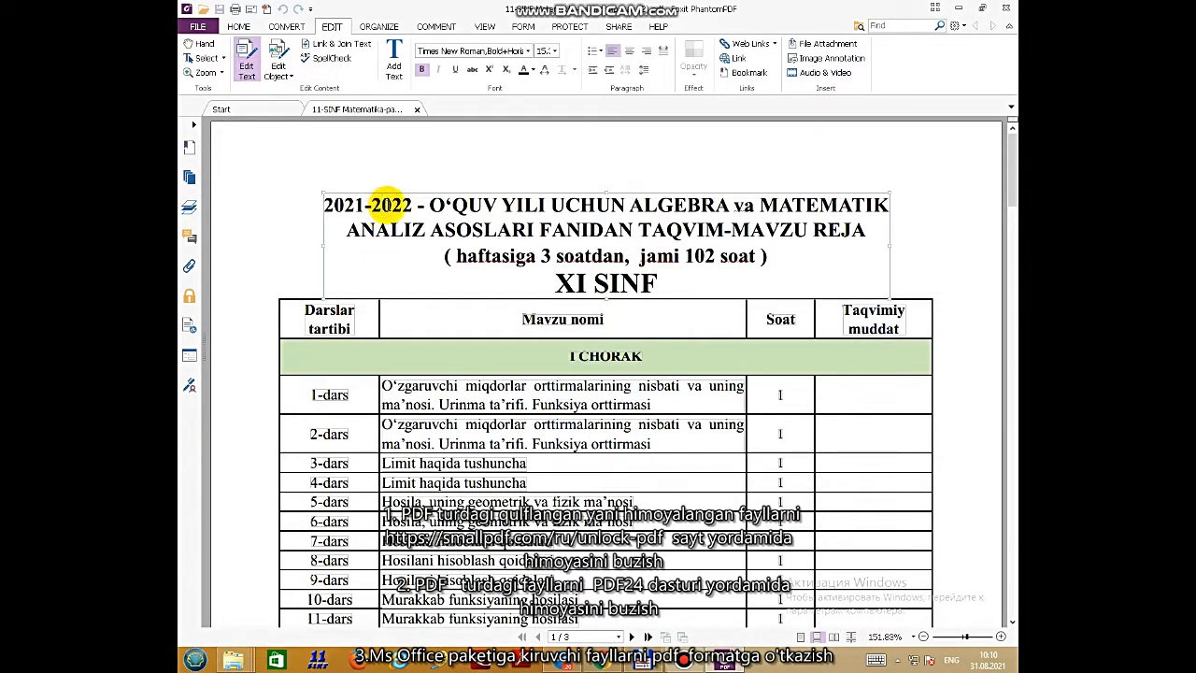
{"action": "key", "text": "Delete"}
{"action": "key", "text": "Delete"}
{"action": "key", "text": "Delete"}
{"action": "key", "text": "Delete"}
{"action": "key", "text": "Delete"}
{"action": "key", "text": "Delete"}
{"action": "key", "text": "Delete"}
{"action": "key", "text": "Delete"}
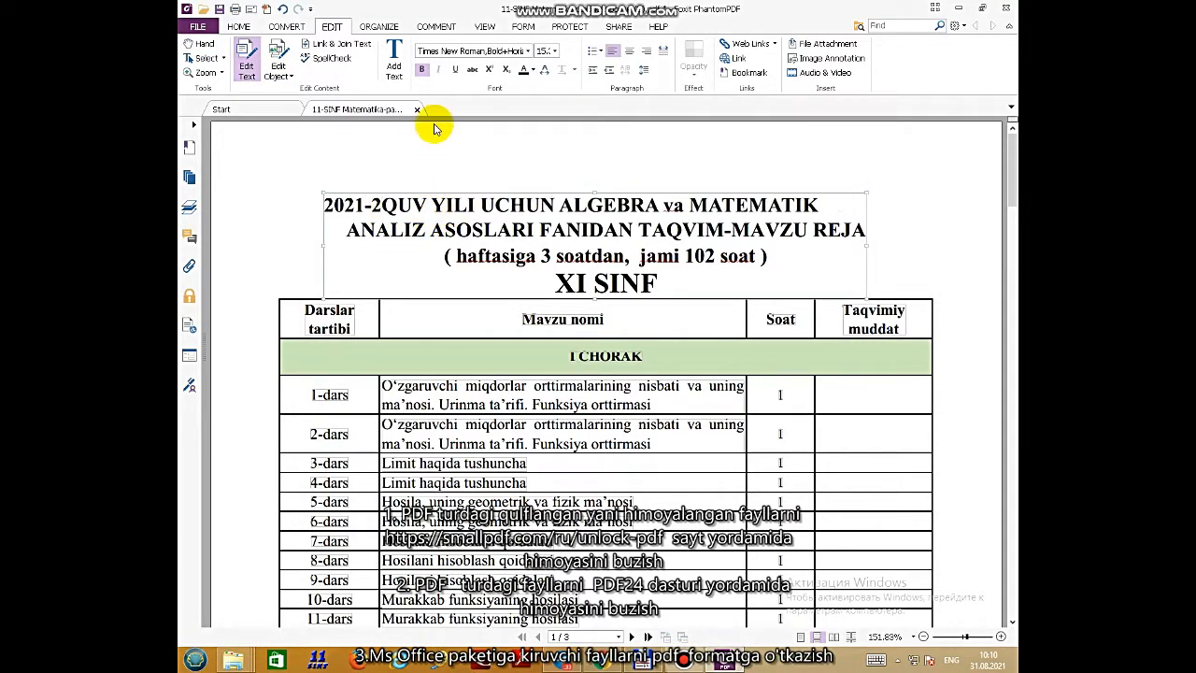
Step: Add the test text "dgdfgdfgdf" above the title and undo it together with the preceding edit of the title line
{"action": "left_click", "coordinate": [396, 75]}
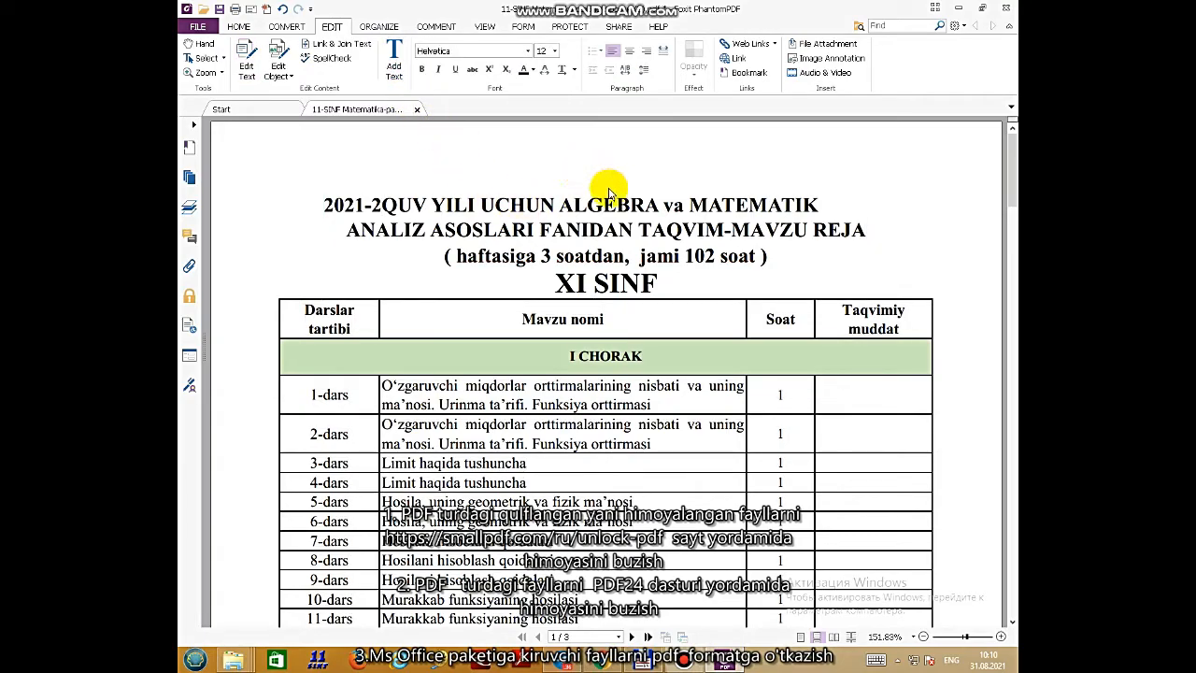
{"action": "type", "text": "dgdfgdfgdf"}
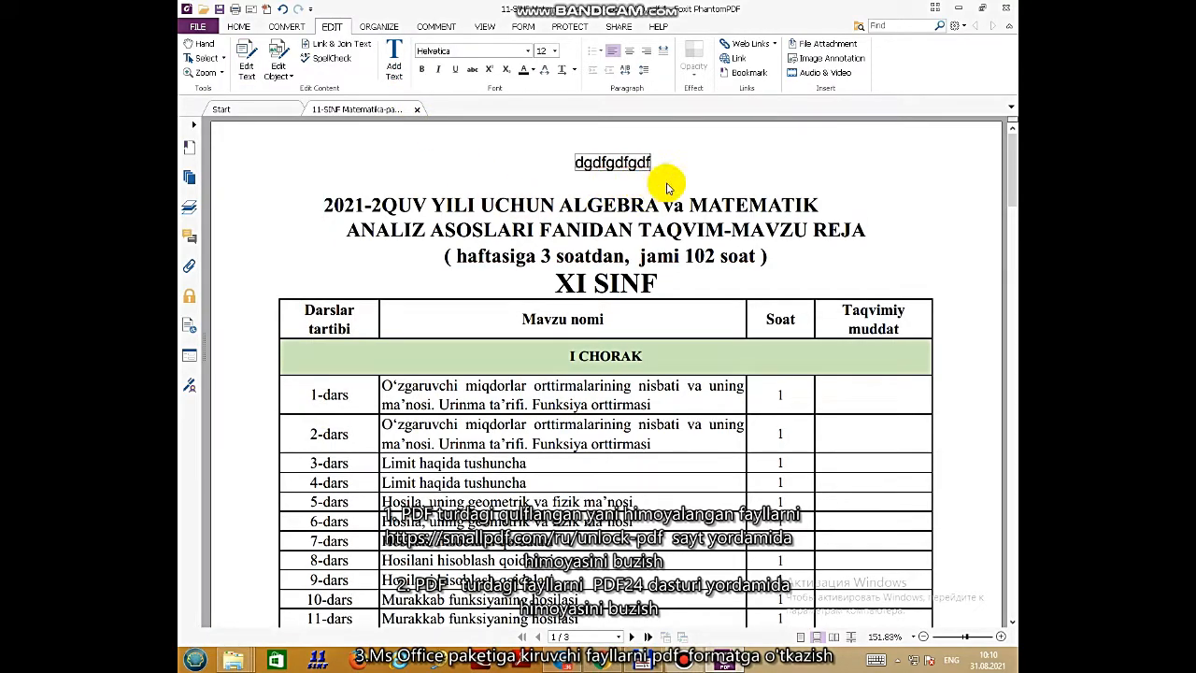
{"action": "key", "text": "ctrl+z"}
{"action": "key", "text": "ctrl+z"}
{"action": "key", "text": "ctrl+z"}
{"action": "key", "text": "ctrl+z"}
{"action": "key", "text": "ctrl+z"}
{"action": "key", "text": "ctrl+z"}
{"action": "key", "text": "ctrl+z"}
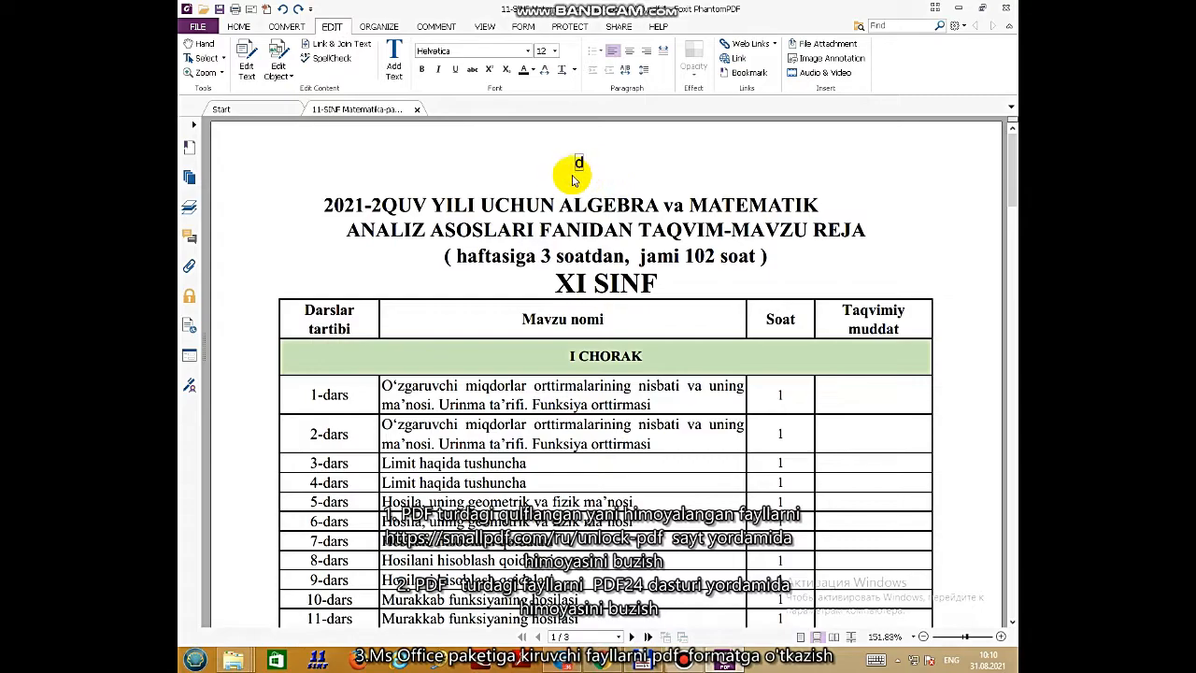
Step: Enable object editing for all object types and delete the first title line, "2021-2022 - O‘QUV YILI UCHUN ALGEBRA va MATEMATIK"
{"action": "left_click", "coordinate": [285, 74]}
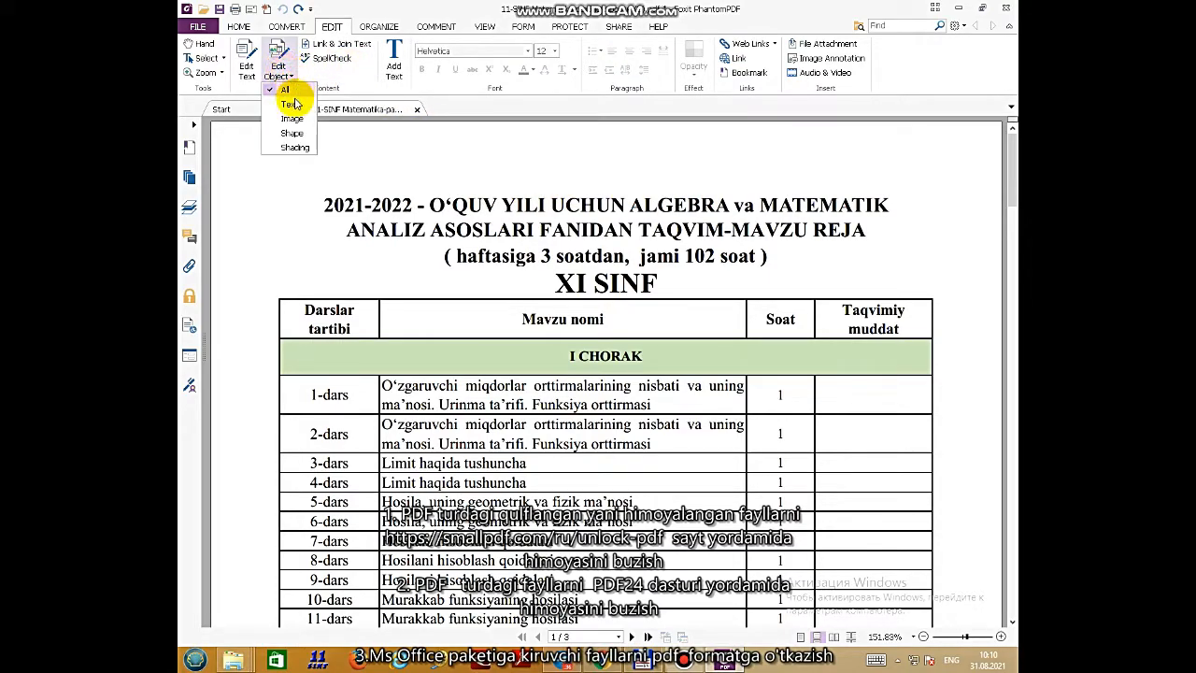
{"action": "left_click", "coordinate": [290, 93]}
{"action": "left_click", "coordinate": [569, 213]}
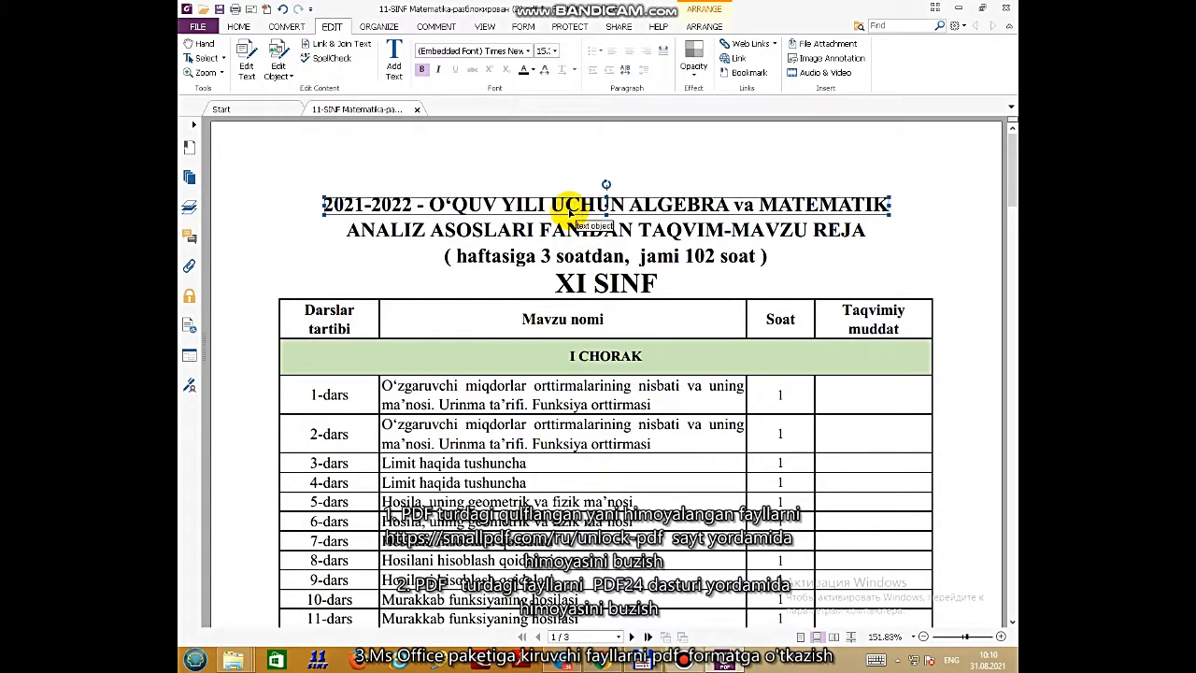
{"action": "key", "text": "Delete"}
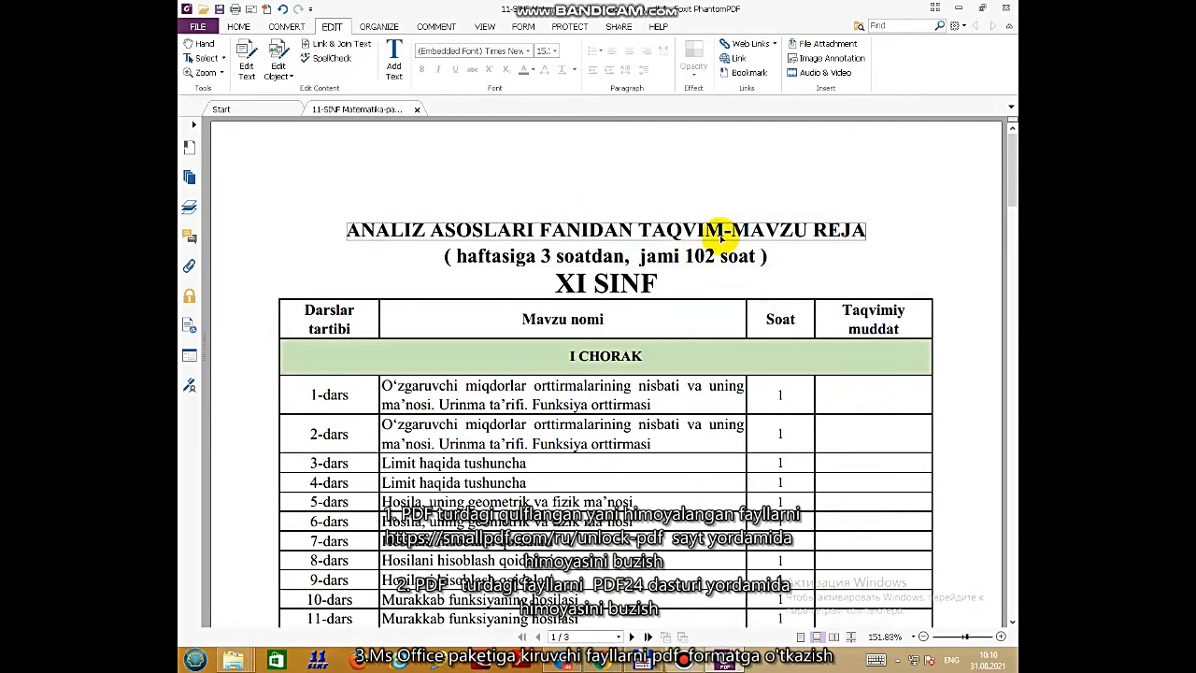
Step: Close the unlocked PDF with its changes saved and close the browser showing the Smallpdf result
{"action": "left_click", "coordinate": [1006, 9]}
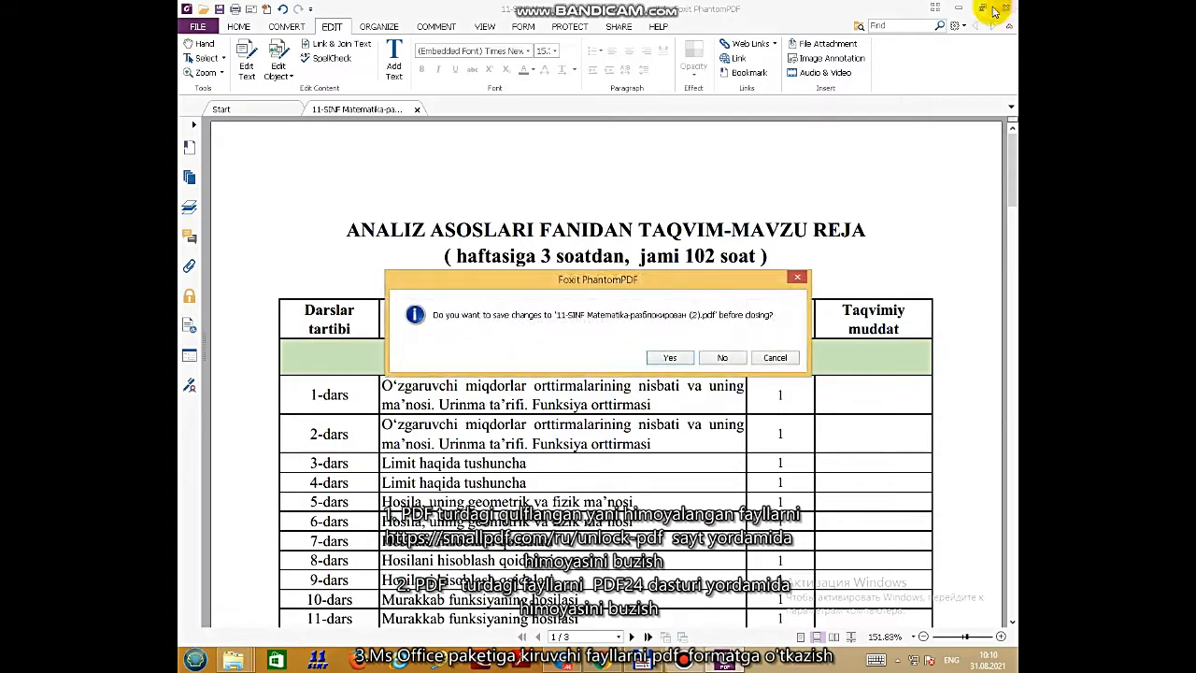
{"action": "left_click", "coordinate": [669, 358]}
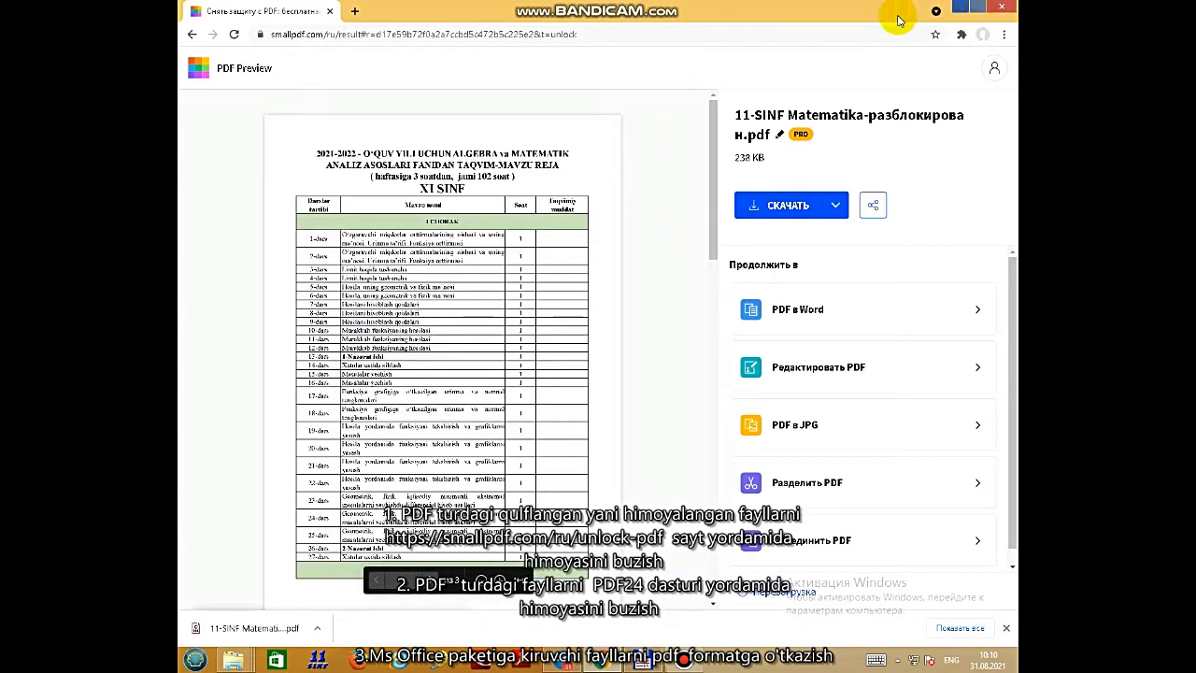
{"action": "left_click", "coordinate": [397, 34]}
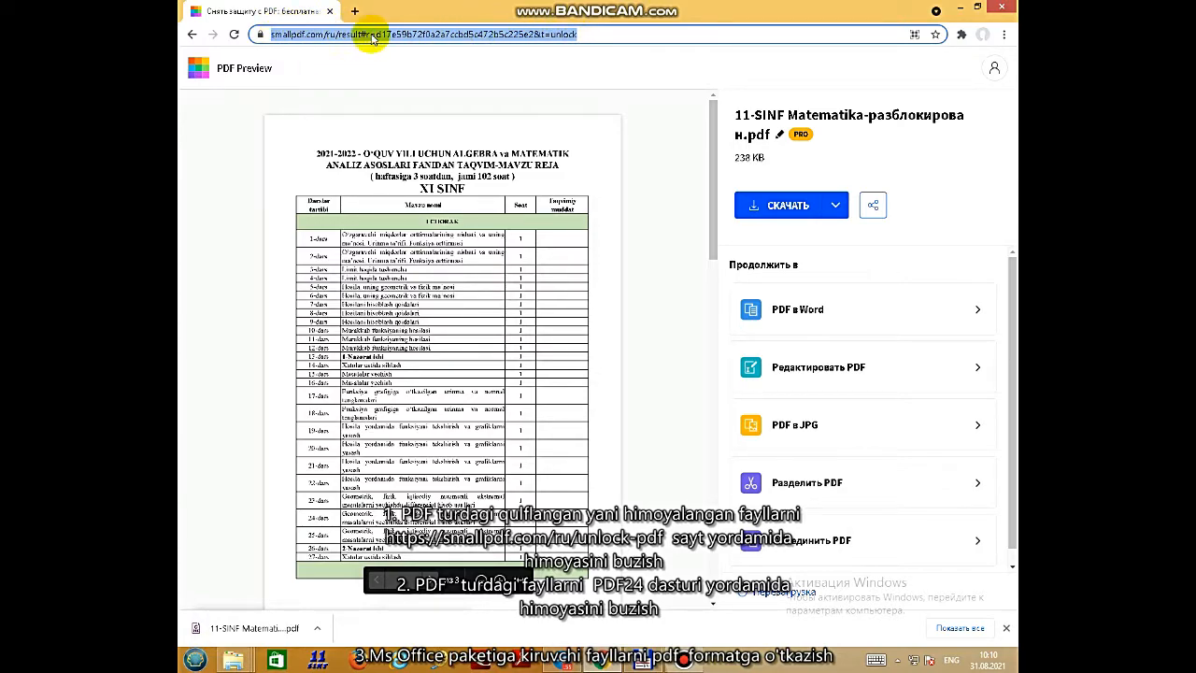
{"action": "left_click", "coordinate": [1007, 10]}
{"action": "right_click", "coordinate": [802, 112]}
{"action": "left_click", "coordinate": [835, 151]}
{"action": "right_click", "coordinate": [833, 153]}
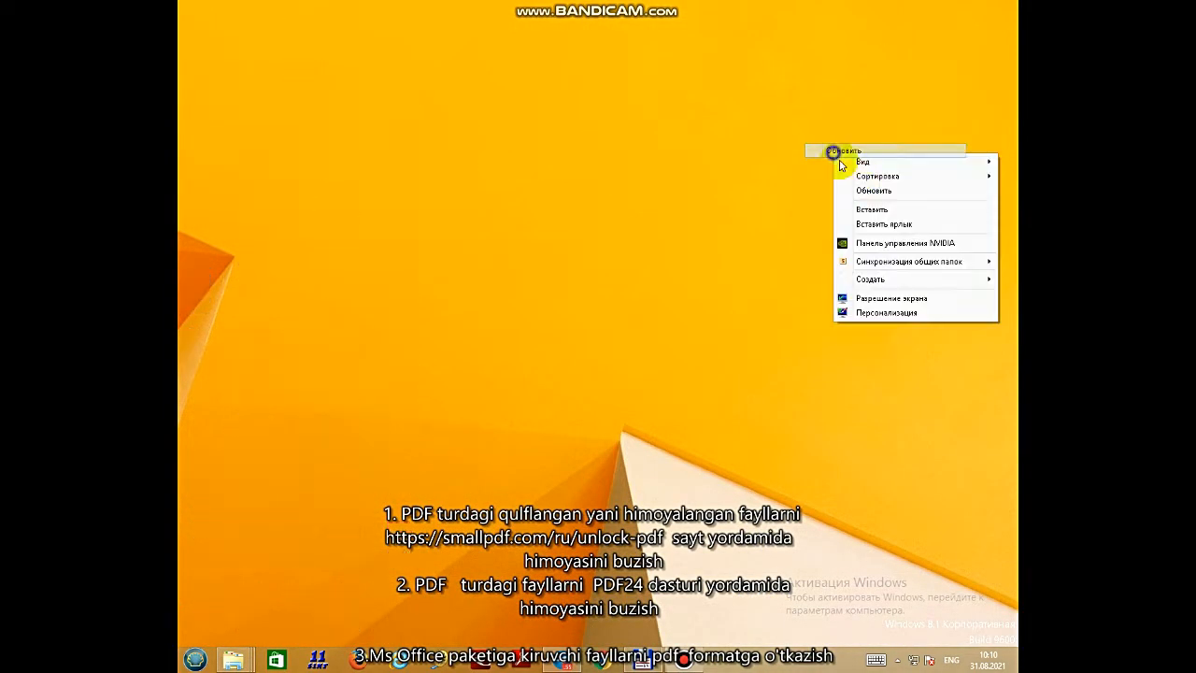
{"action": "left_click", "coordinate": [874, 193]}
{"action": "right_click", "coordinate": [875, 194]}
{"action": "left_click", "coordinate": [888, 231]}
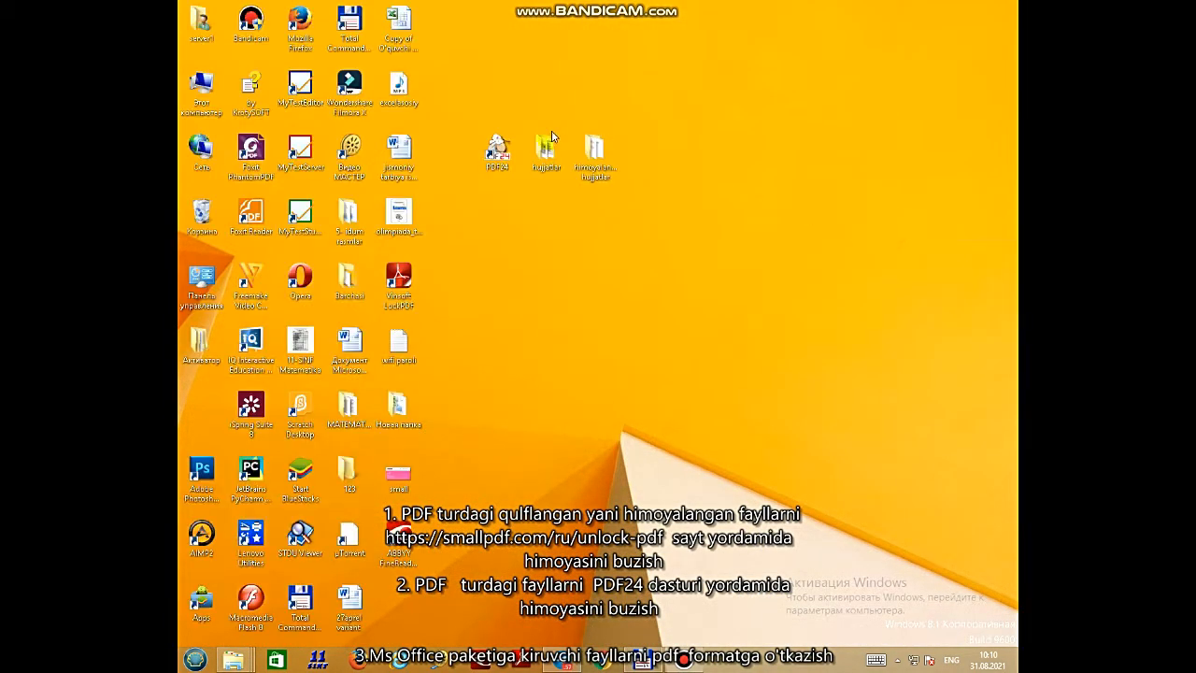
Step: Launch PDF24 from the desktop, open PDF Creator and dismiss the update offer without installing it
{"action": "double_click", "coordinate": [506, 155]}
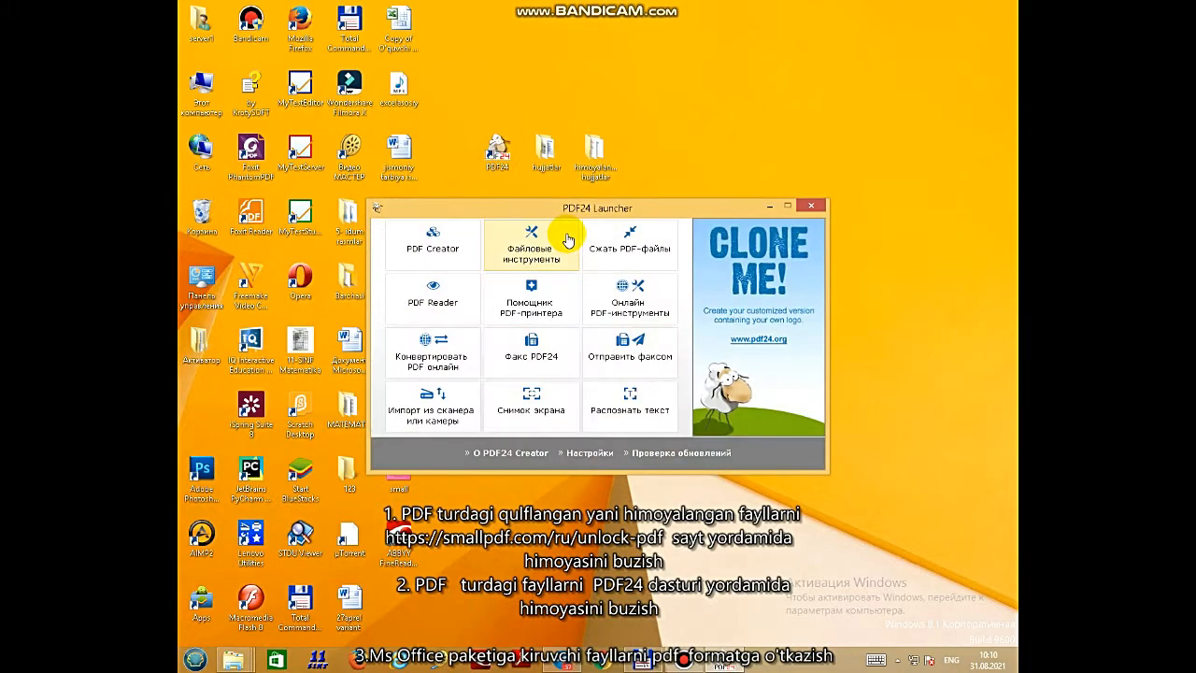
{"action": "left_click_drag", "start_coordinate": [529, 208], "coordinate": [616, 227]}
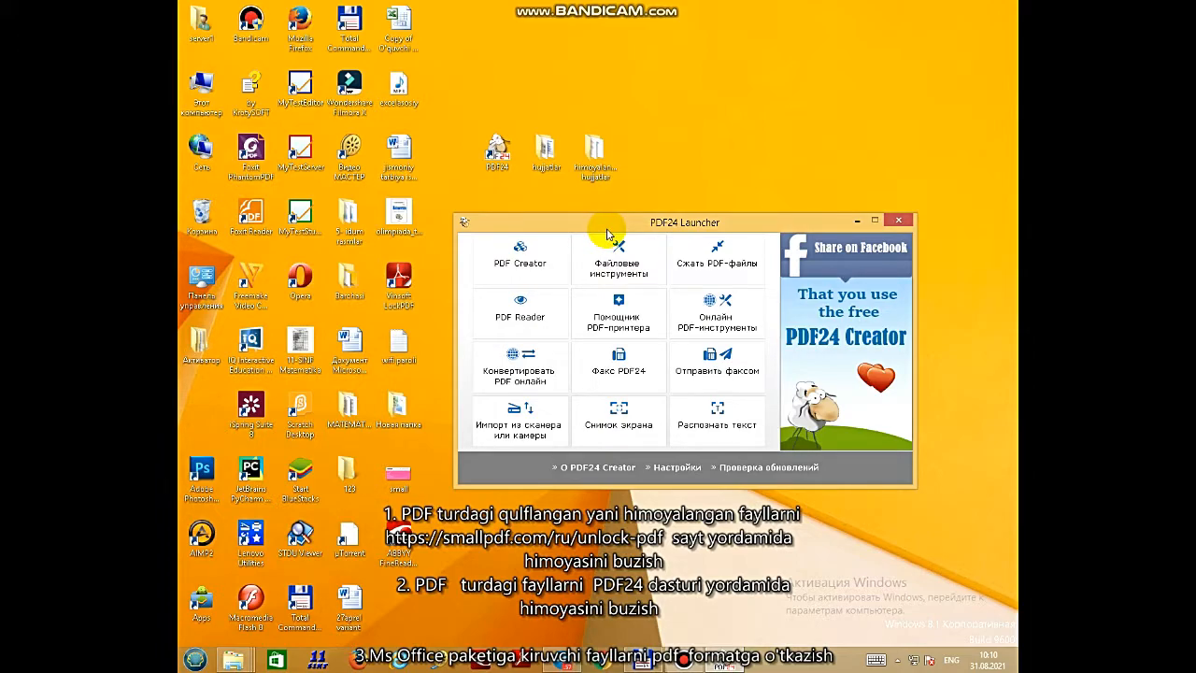
{"action": "left_click_drag", "start_coordinate": [607, 229], "coordinate": [597, 208]}
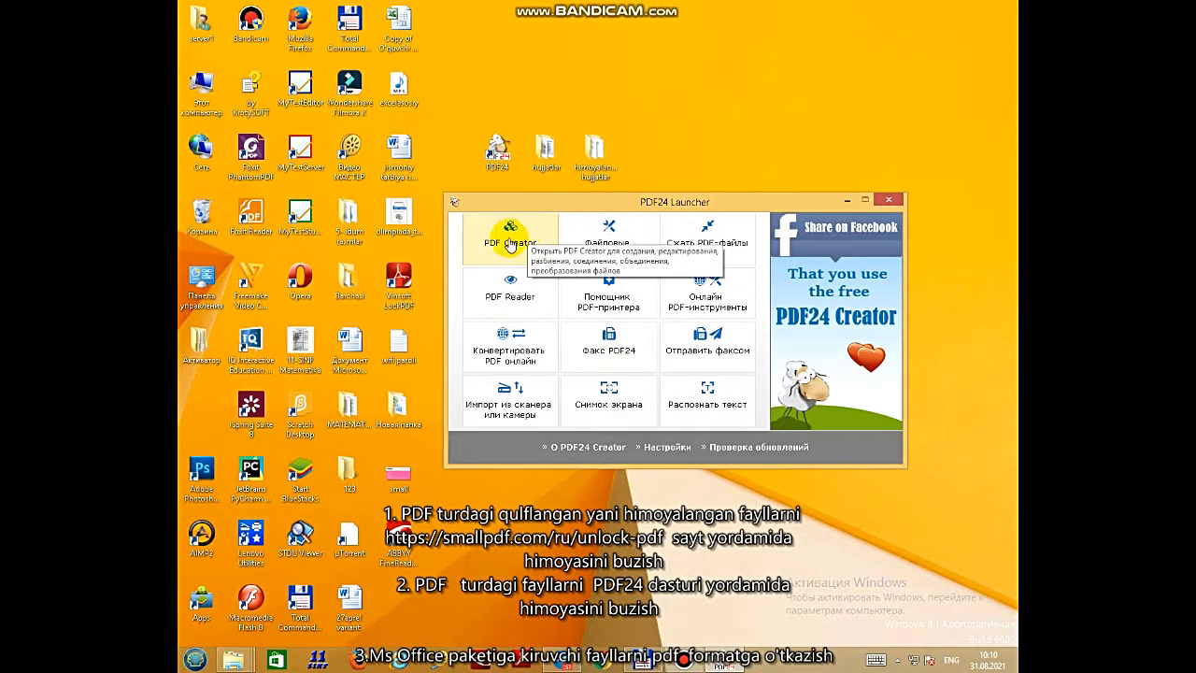
{"action": "left_click_drag", "start_coordinate": [569, 205], "coordinate": [579, 208]}
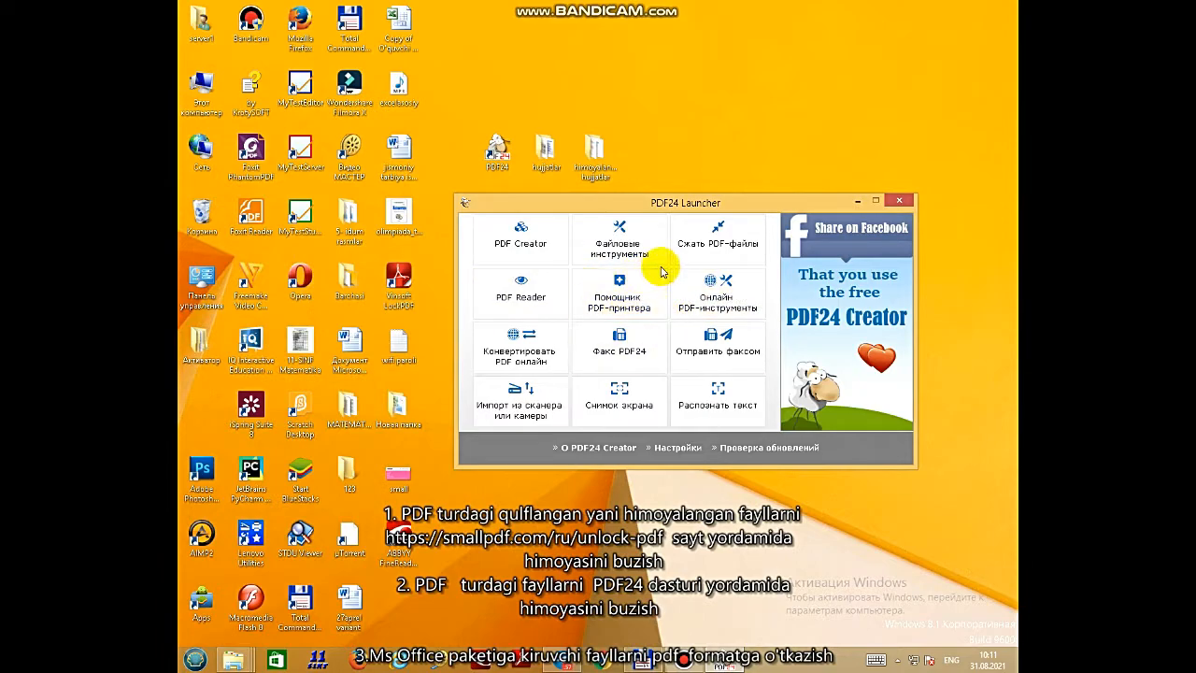
{"action": "left_click", "coordinate": [528, 241]}
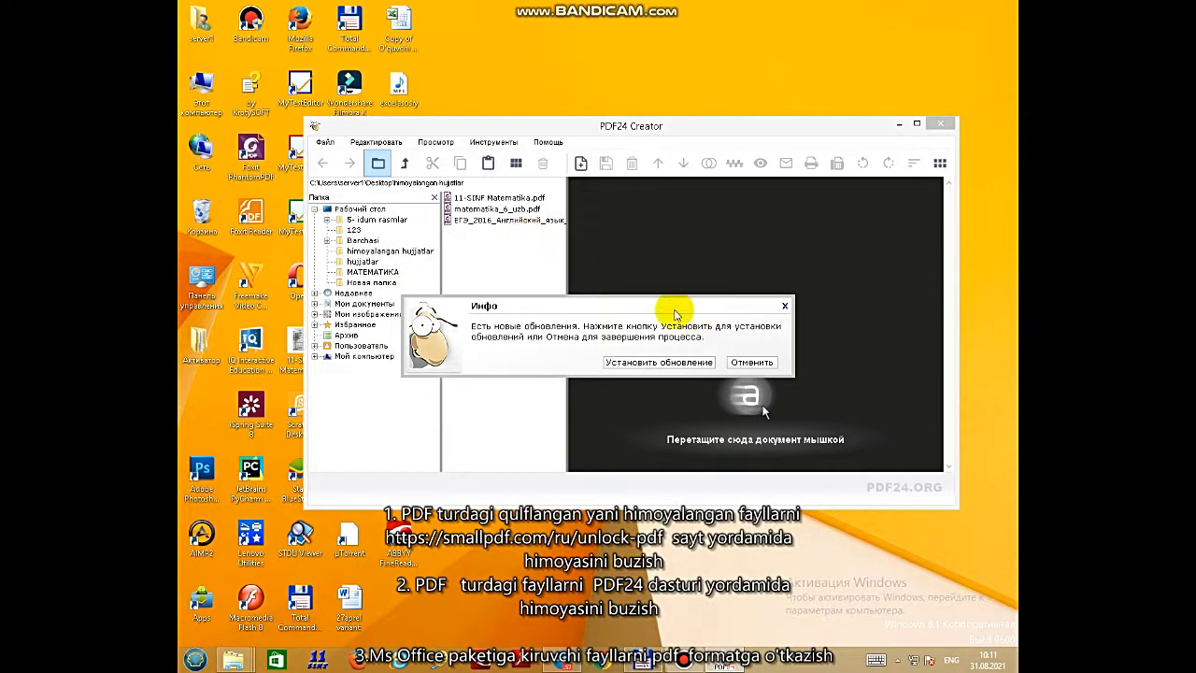
{"action": "left_click_drag", "start_coordinate": [680, 310], "coordinate": [642, 286]}
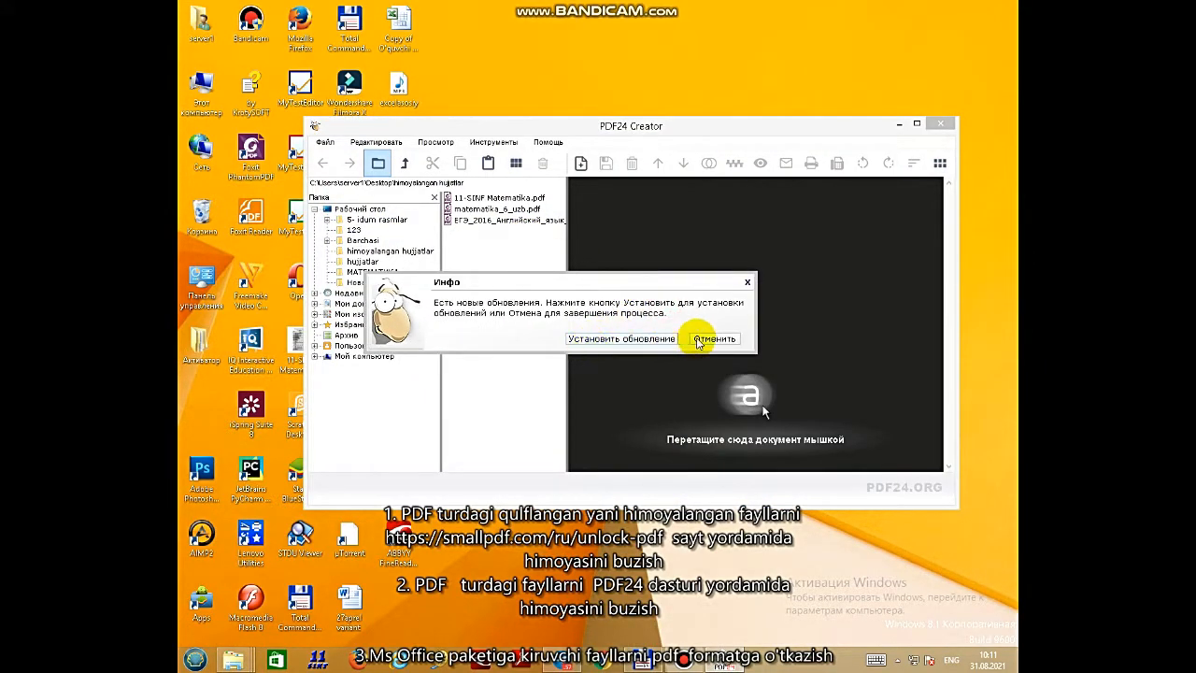
{"action": "left_click", "coordinate": [749, 284]}
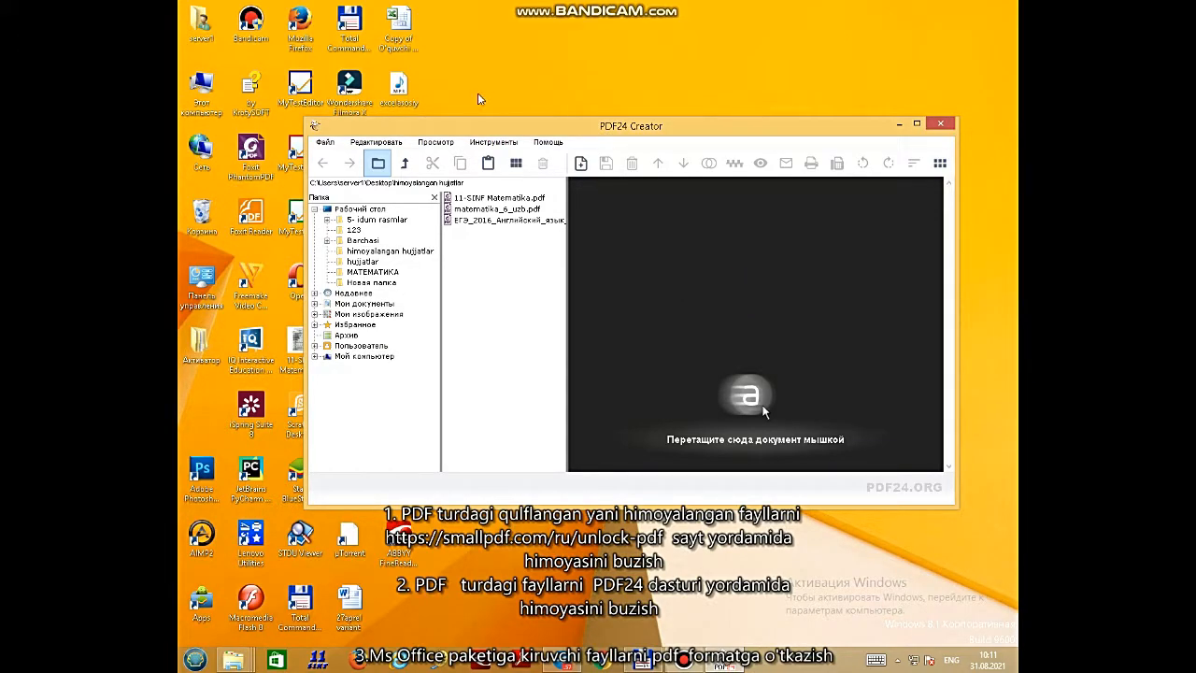
Step: Load 11-SINF Matematika.pdf from the himoyalangan hujjatlar folder into the workspace and remove it again
{"action": "mouse_move", "coordinate": [670, 127]}
{"action": "left_mouse_down"}
{"action": "mouse_move", "coordinate": [699, 112]}
{"action": "mouse_move", "coordinate": [667, 141]}
{"action": "mouse_move", "coordinate": [688, 143]}
{"action": "left_mouse_up"}
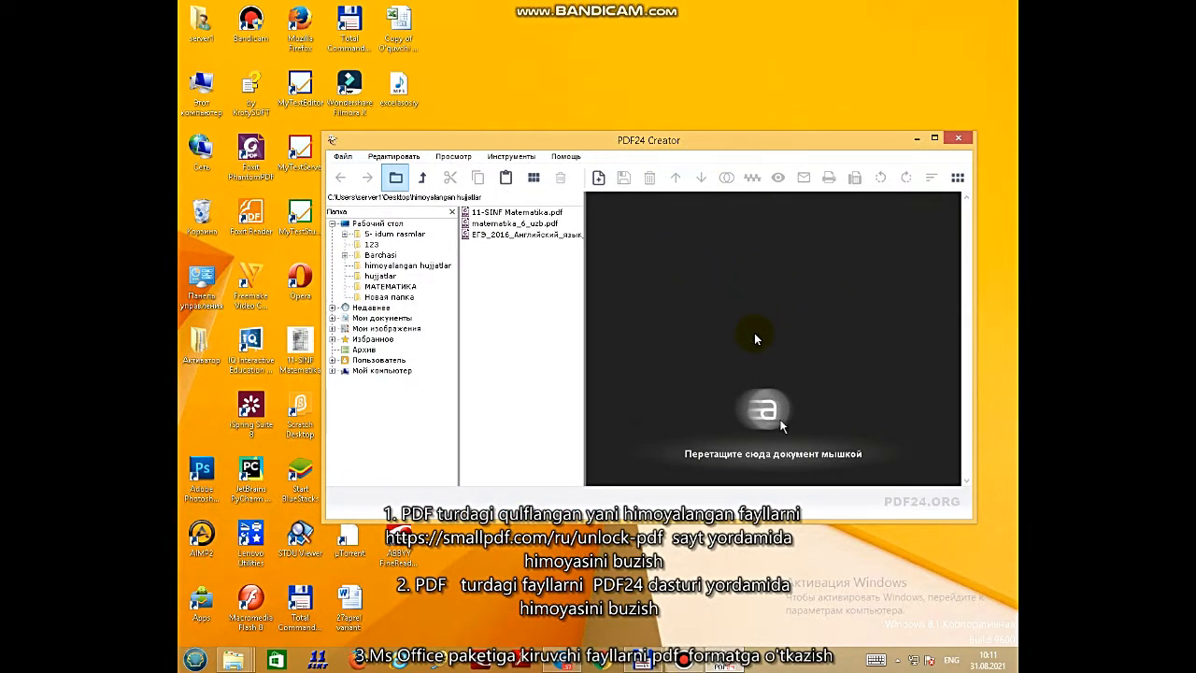
{"action": "left_click_drag", "start_coordinate": [572, 142], "coordinate": [626, 197]}
{"action": "left_click", "coordinate": [411, 274]}
{"action": "double_click", "coordinate": [560, 299]}
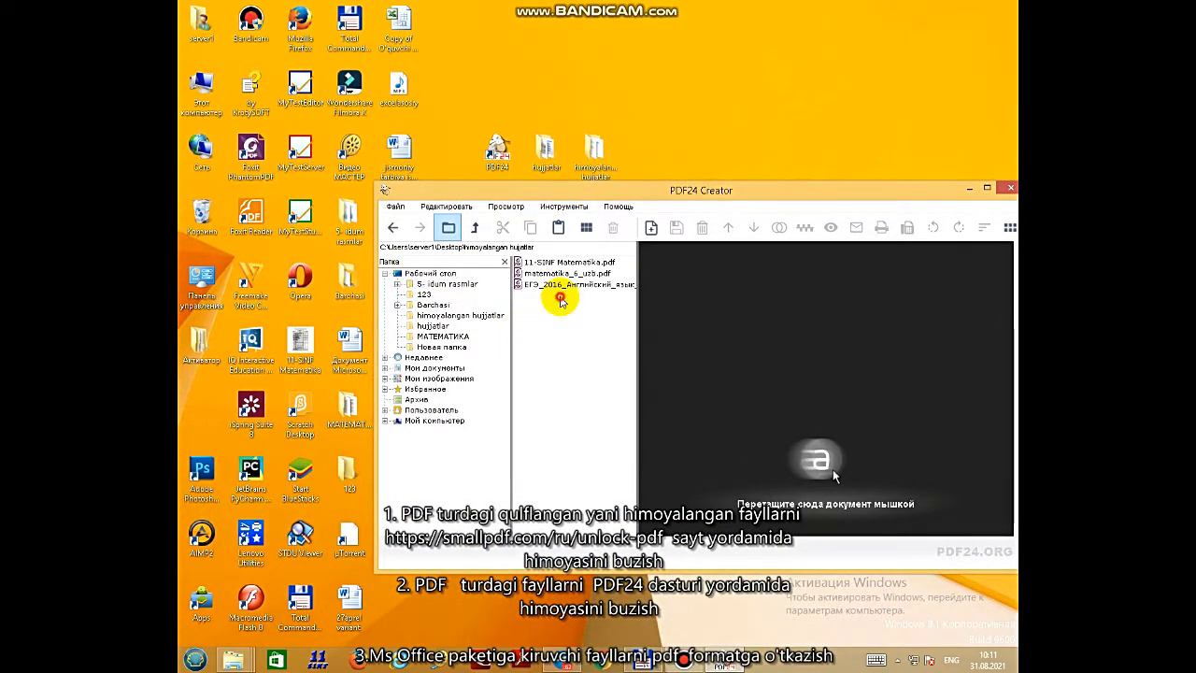
{"action": "left_click", "coordinate": [558, 263]}
{"action": "left_click_drag", "start_coordinate": [559, 262], "coordinate": [742, 315]}
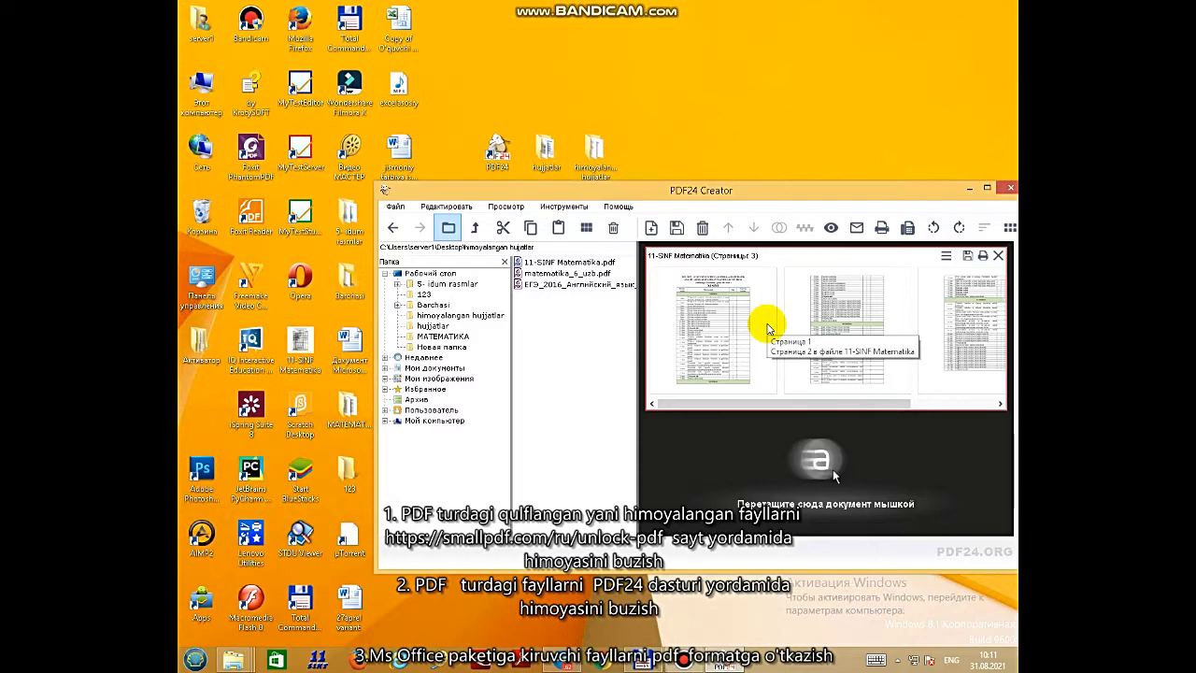
{"action": "left_click", "coordinate": [998, 257]}
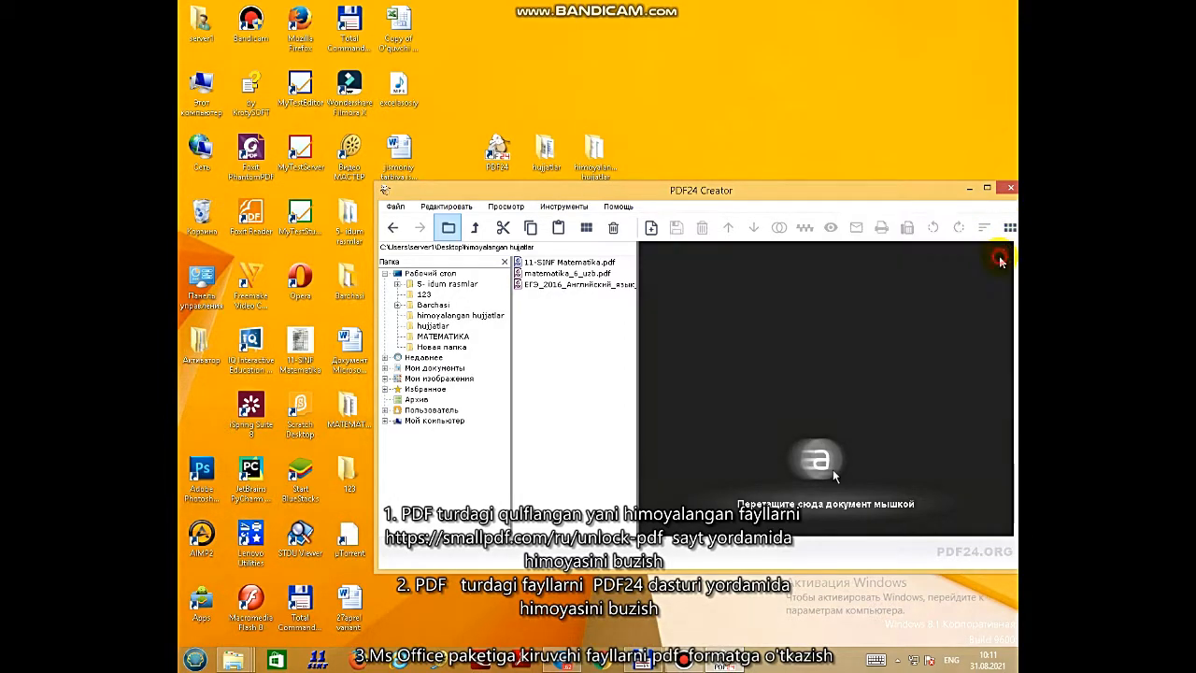
Step: Load matematika_6_uzb.pdf from the himoyalangan hujjatlar folder into the PDF24 Creator workspace
{"action": "left_click", "coordinate": [575, 273]}
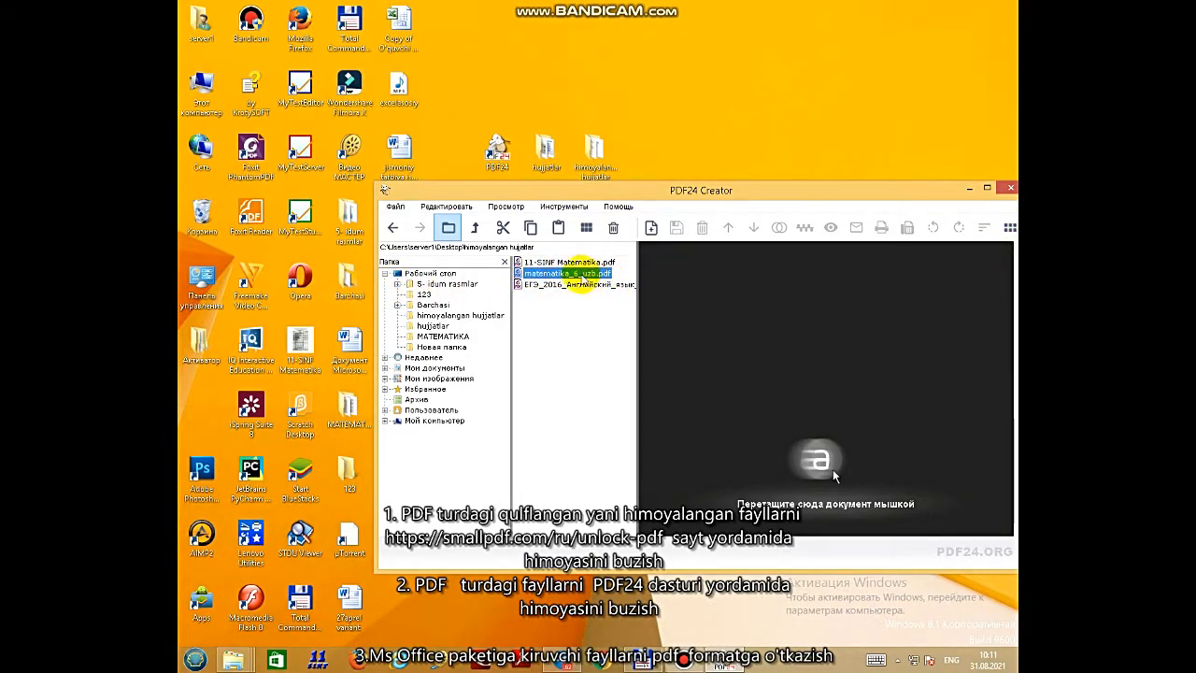
{"action": "left_click", "coordinate": [548, 264]}
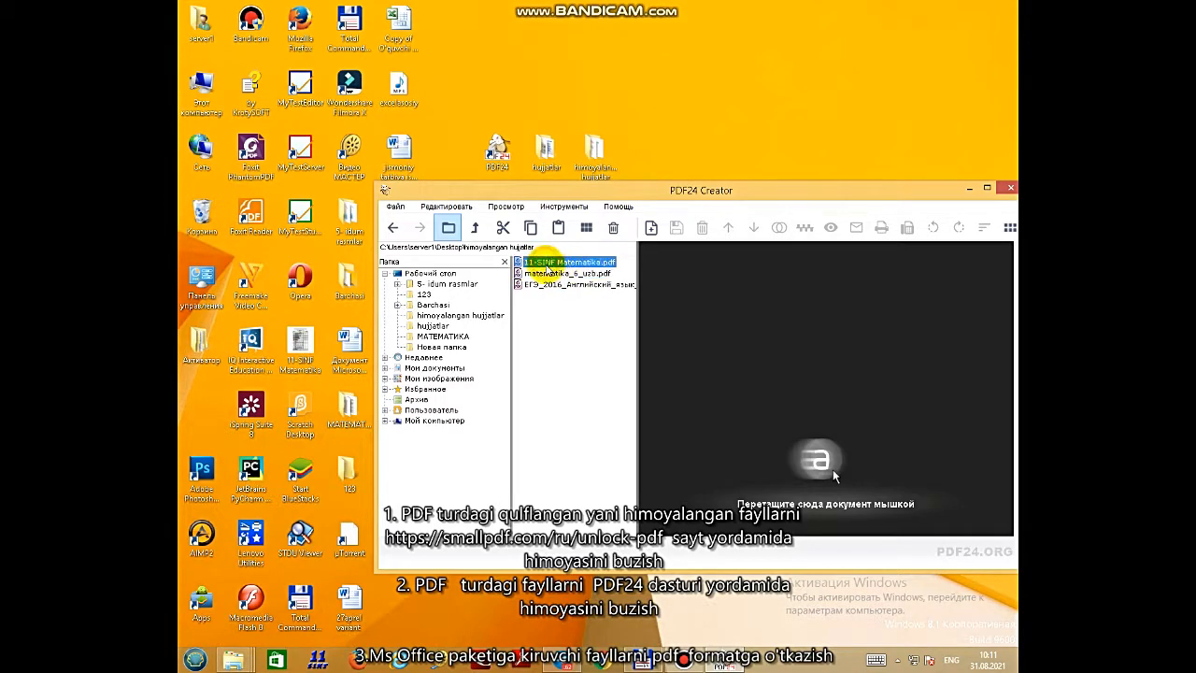
{"action": "left_click", "coordinate": [560, 285]}
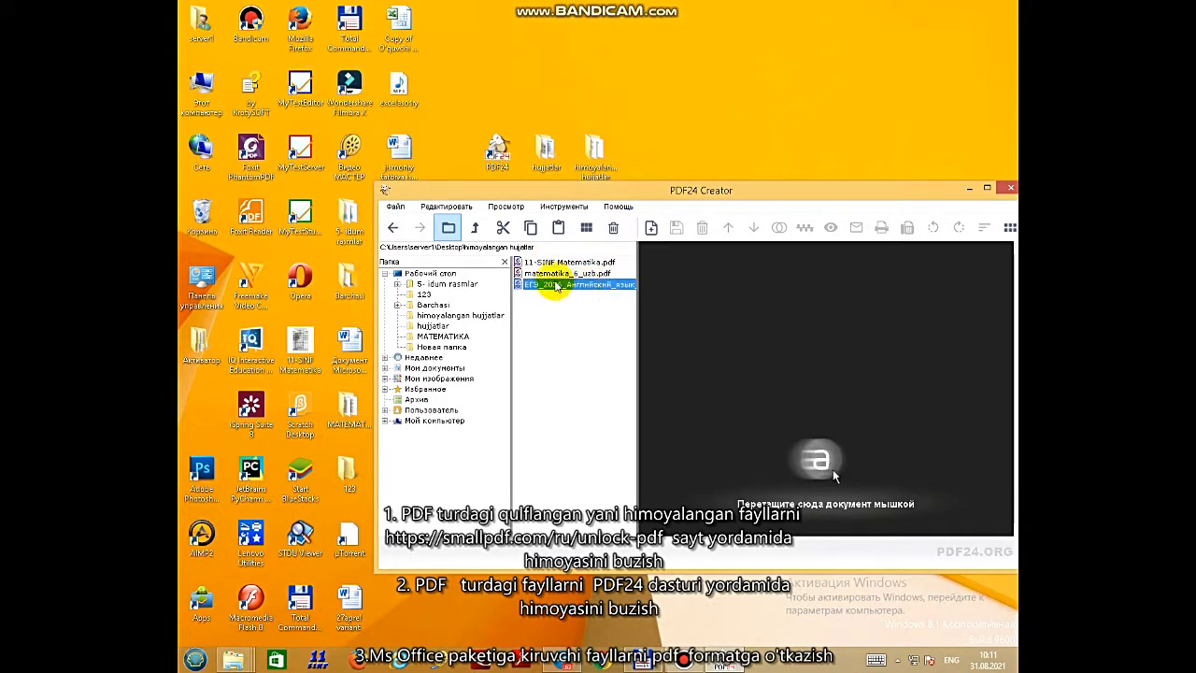
{"action": "left_click", "coordinate": [552, 273]}
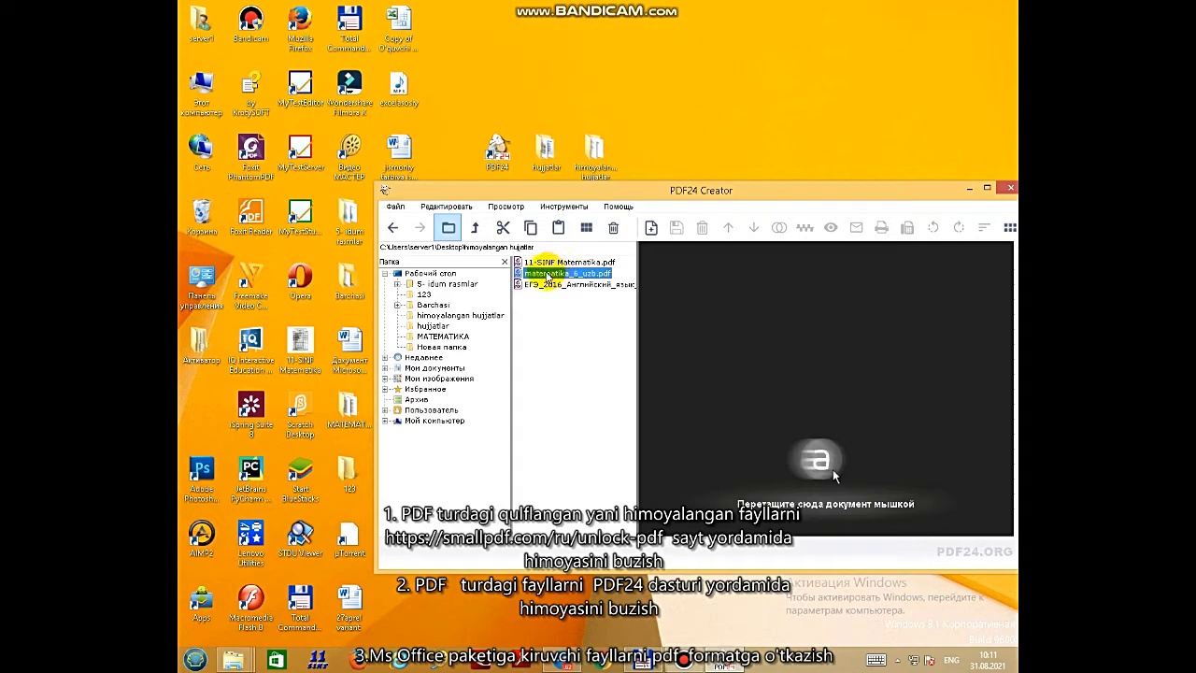
{"action": "left_click_drag", "start_coordinate": [543, 278], "coordinate": [783, 334]}
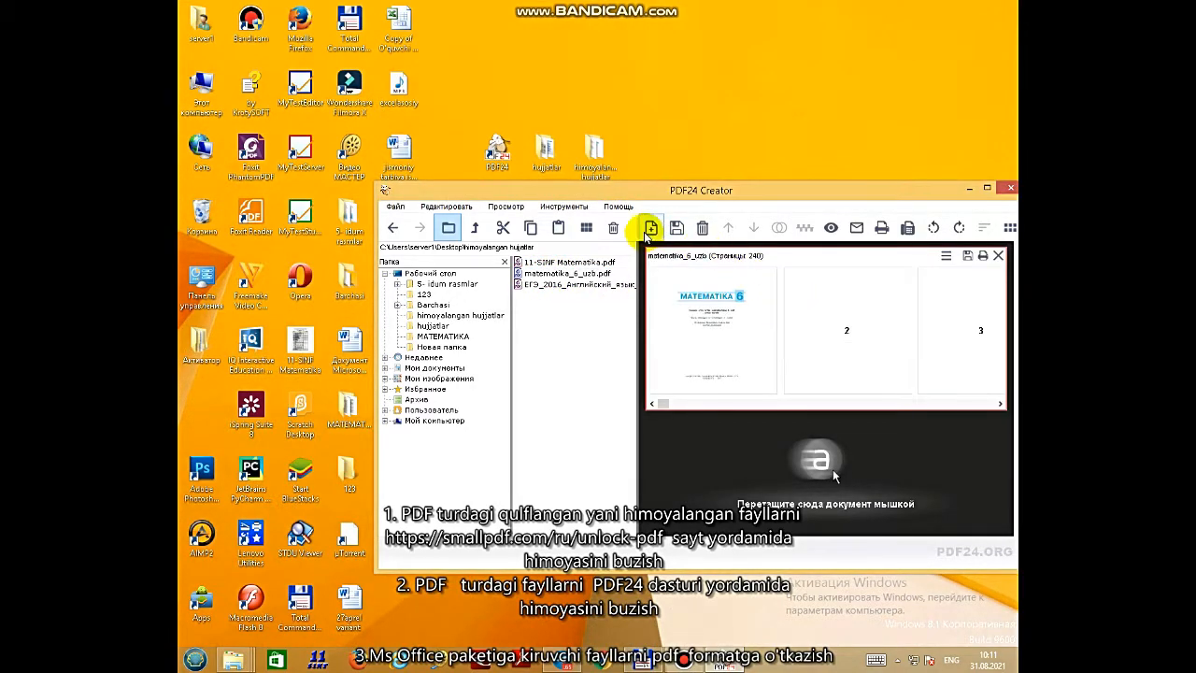
Step: Open the original matematika_6_uzb from the himoyalangan hujjatlar folder, check whether printing and editing are allowed, and close the PDF and folder
{"action": "left_click_drag", "start_coordinate": [613, 195], "coordinate": [617, 232]}
{"action": "double_click", "coordinate": [595, 161]}
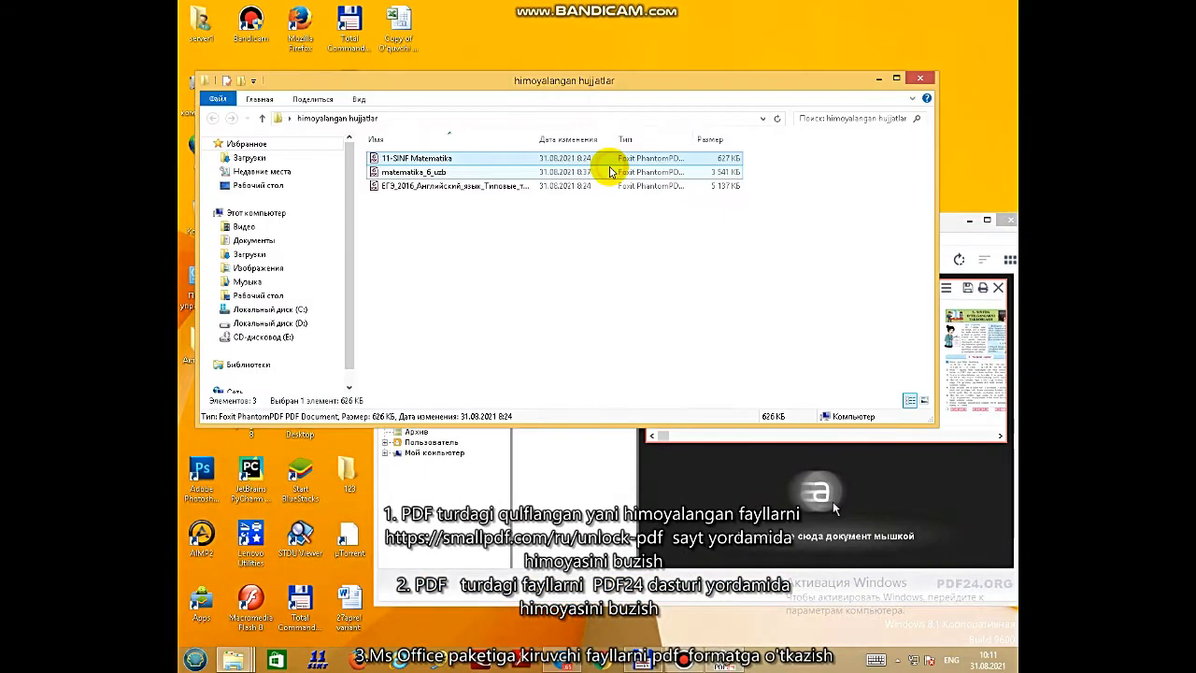
{"action": "left_click", "coordinate": [415, 174]}
{"action": "double_click", "coordinate": [416, 174]}
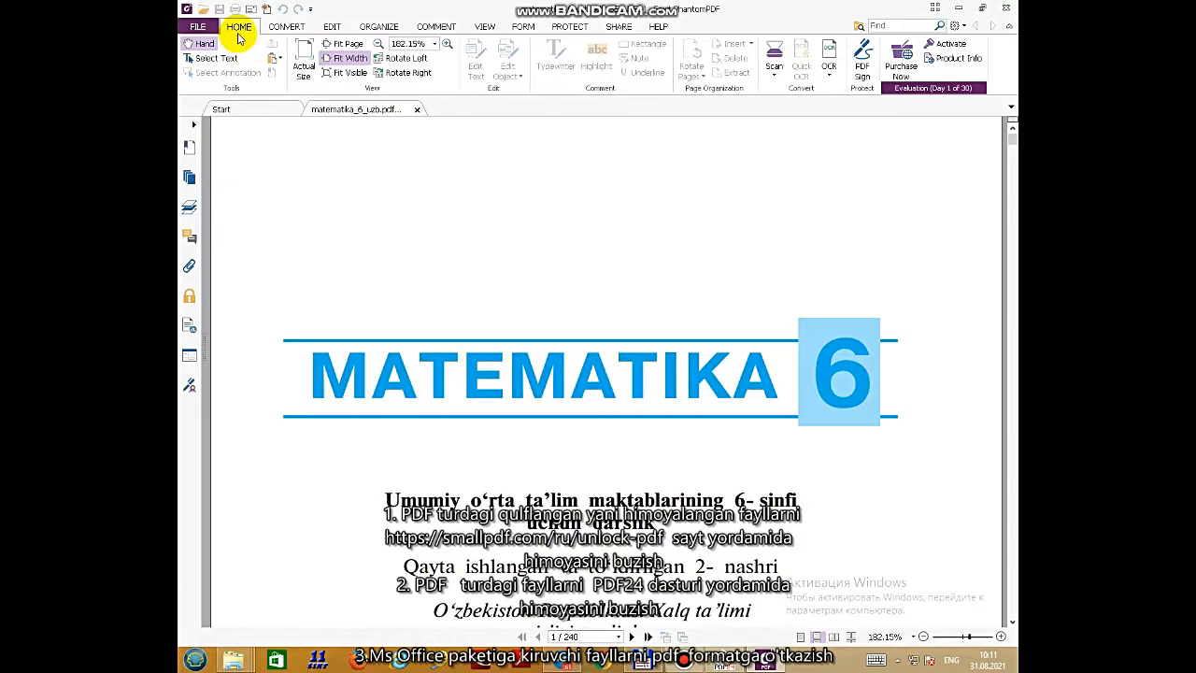
{"action": "left_click", "coordinate": [198, 26]}
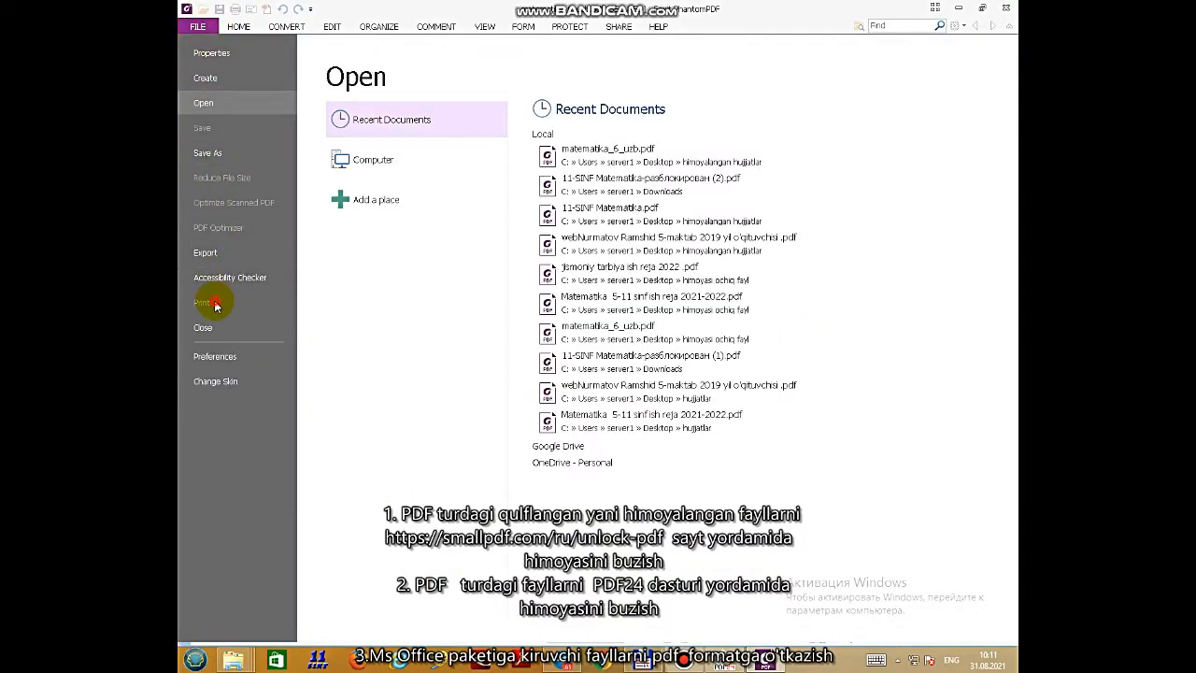
{"action": "left_click", "coordinate": [332, 26]}
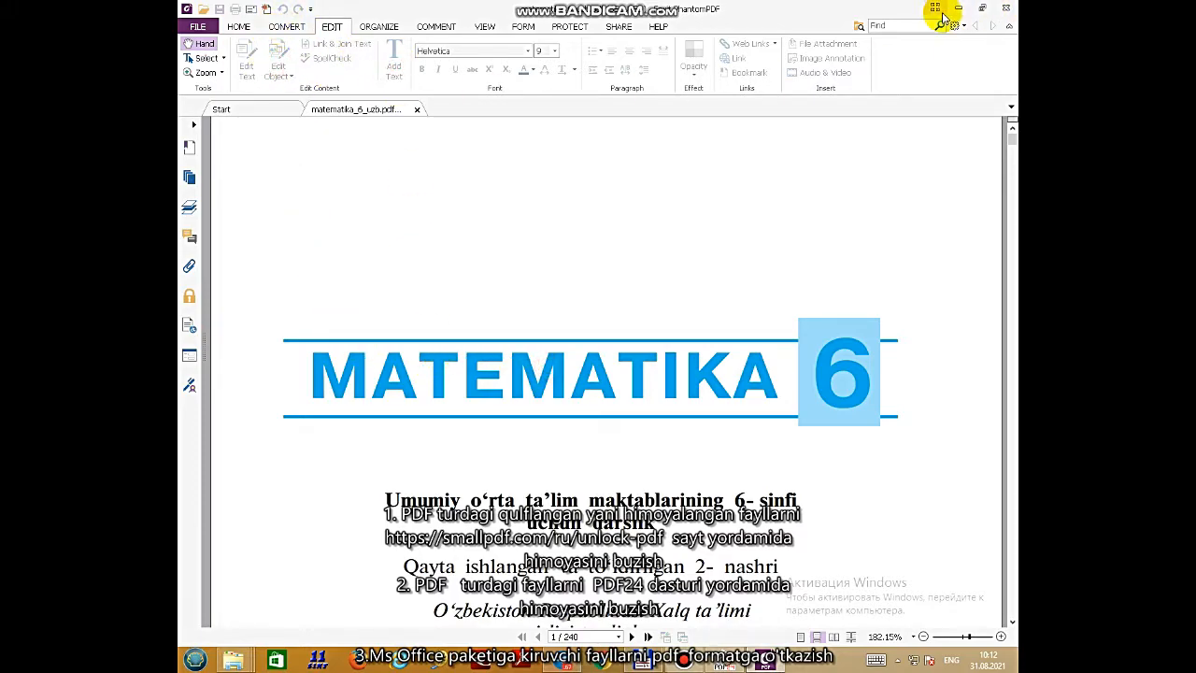
{"action": "left_click", "coordinate": [1008, 9]}
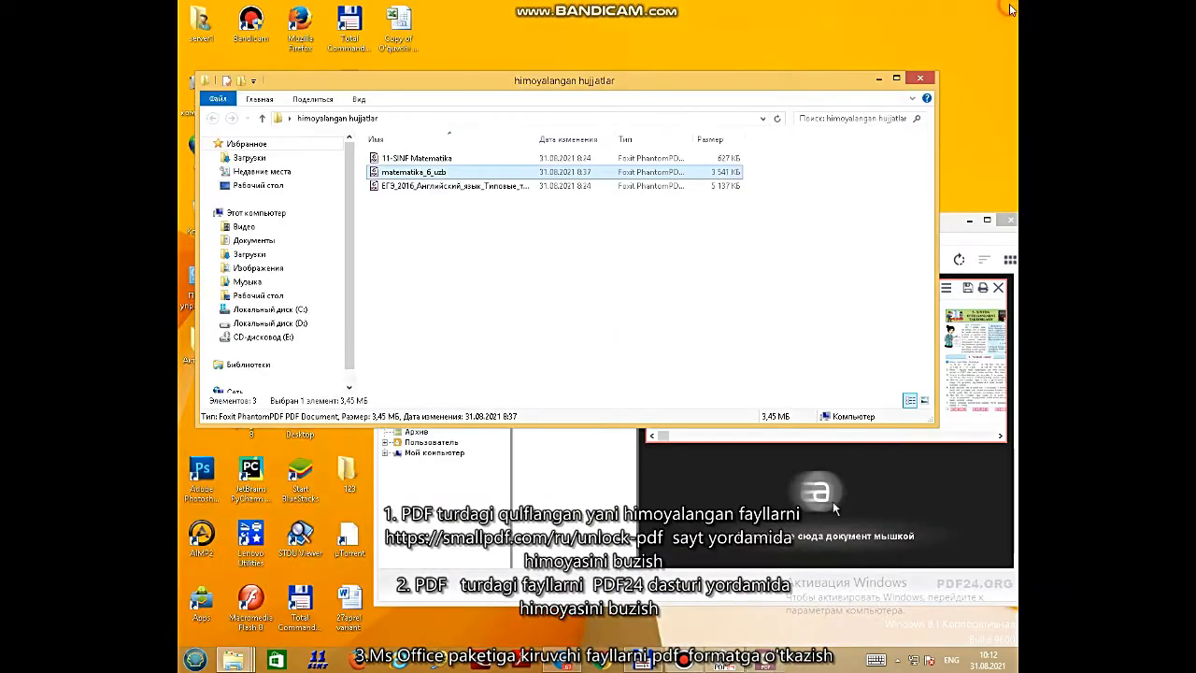
{"action": "left_click", "coordinate": [922, 80]}
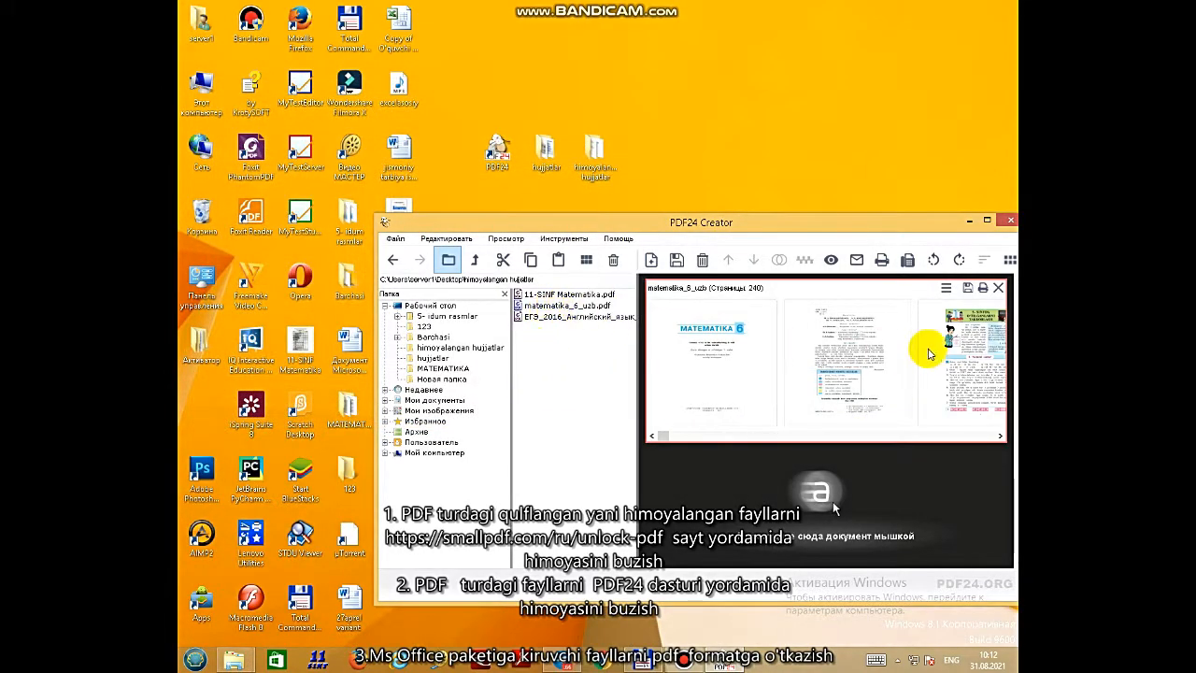
{"action": "left_click_drag", "start_coordinate": [908, 228], "coordinate": [799, 187]}
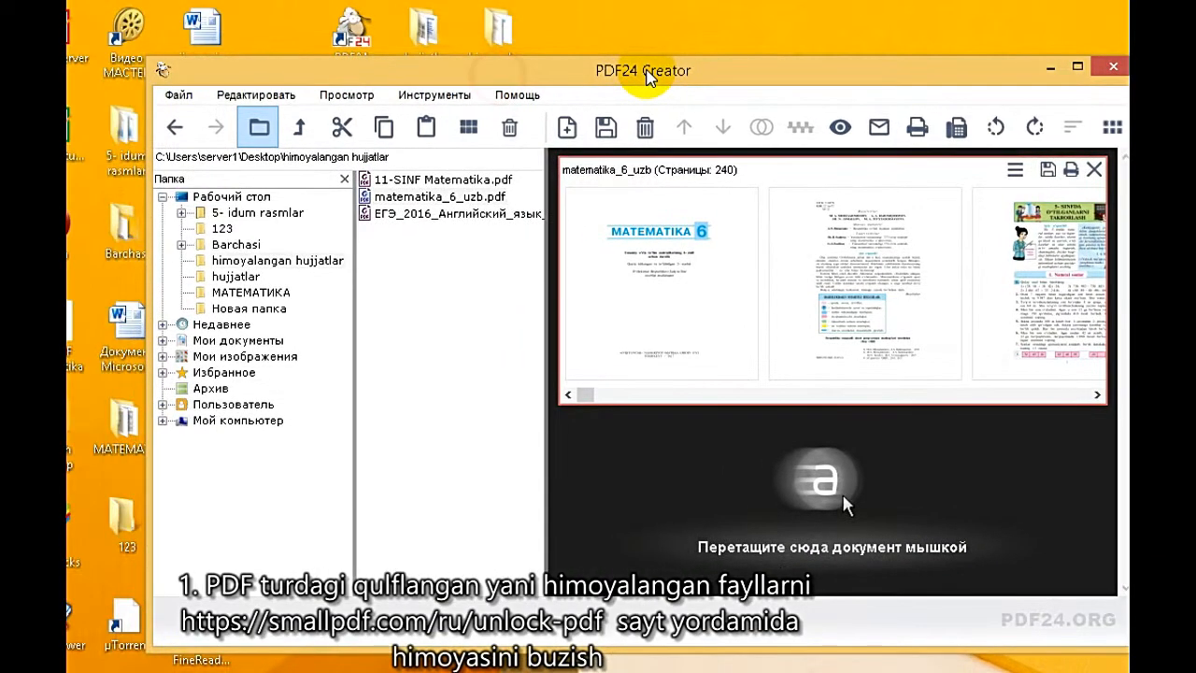
{"action": "left_click_drag", "start_coordinate": [649, 77], "coordinate": [588, 71]}
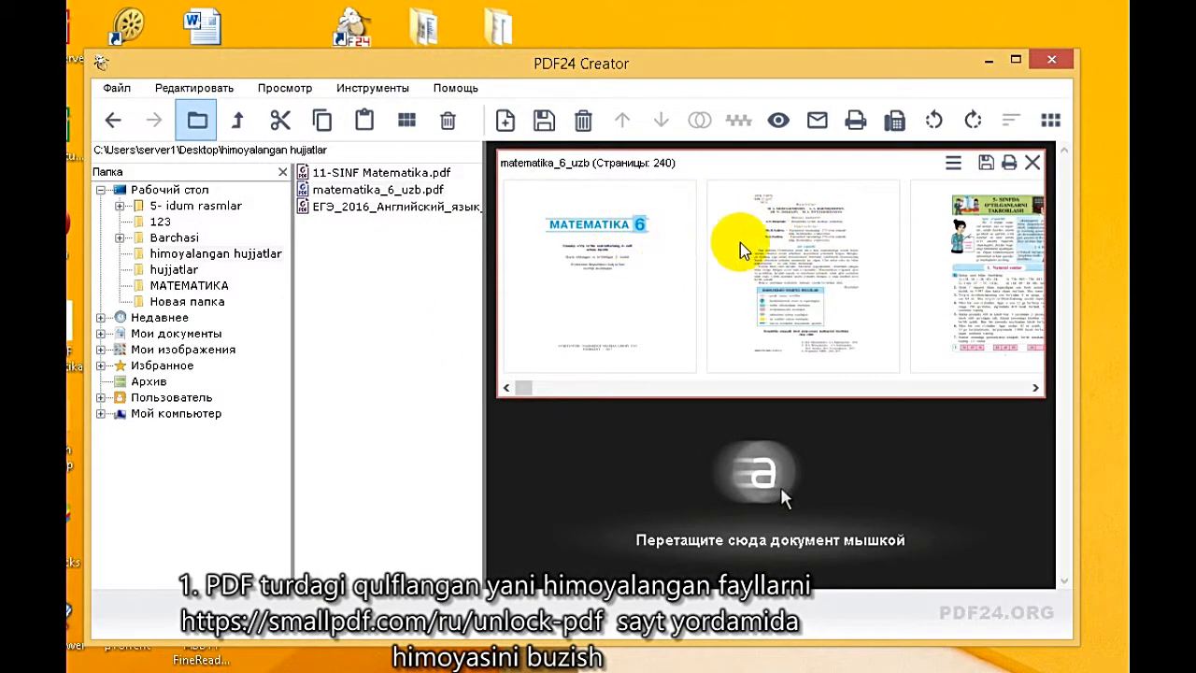
Step: Start saving matematika_6_uzb as a new PDF with the Наилучшее quality profile
{"action": "left_click", "coordinate": [545, 122]}
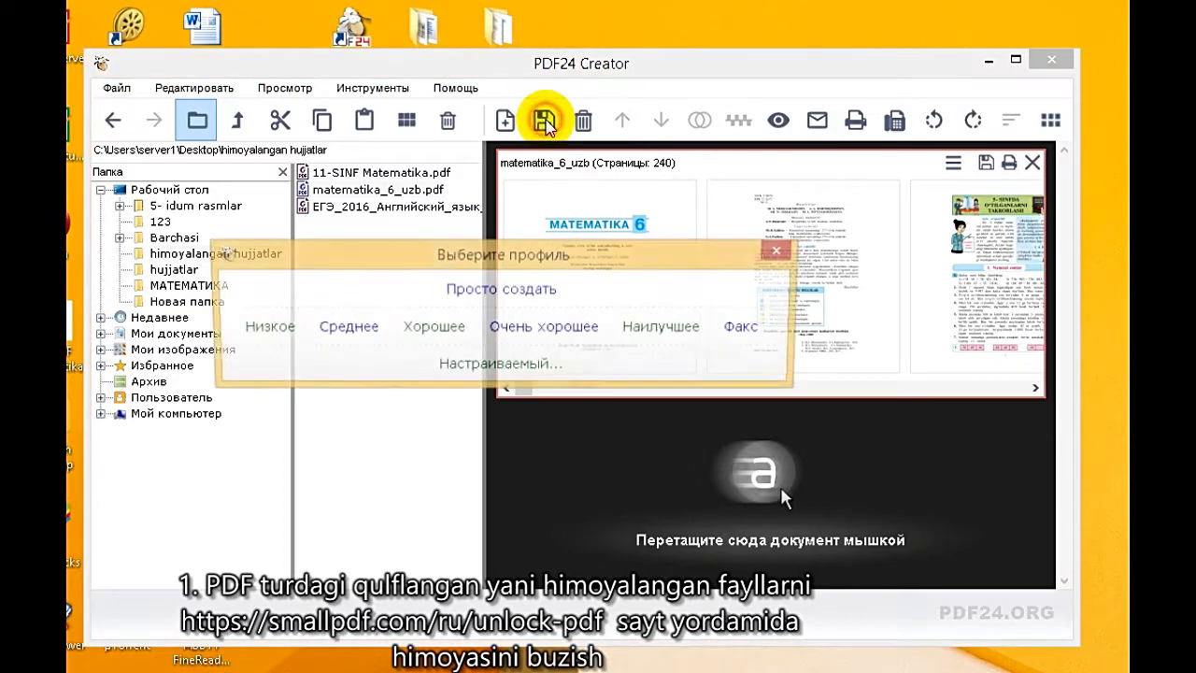
{"action": "left_click_drag", "start_coordinate": [497, 250], "coordinate": [587, 266]}
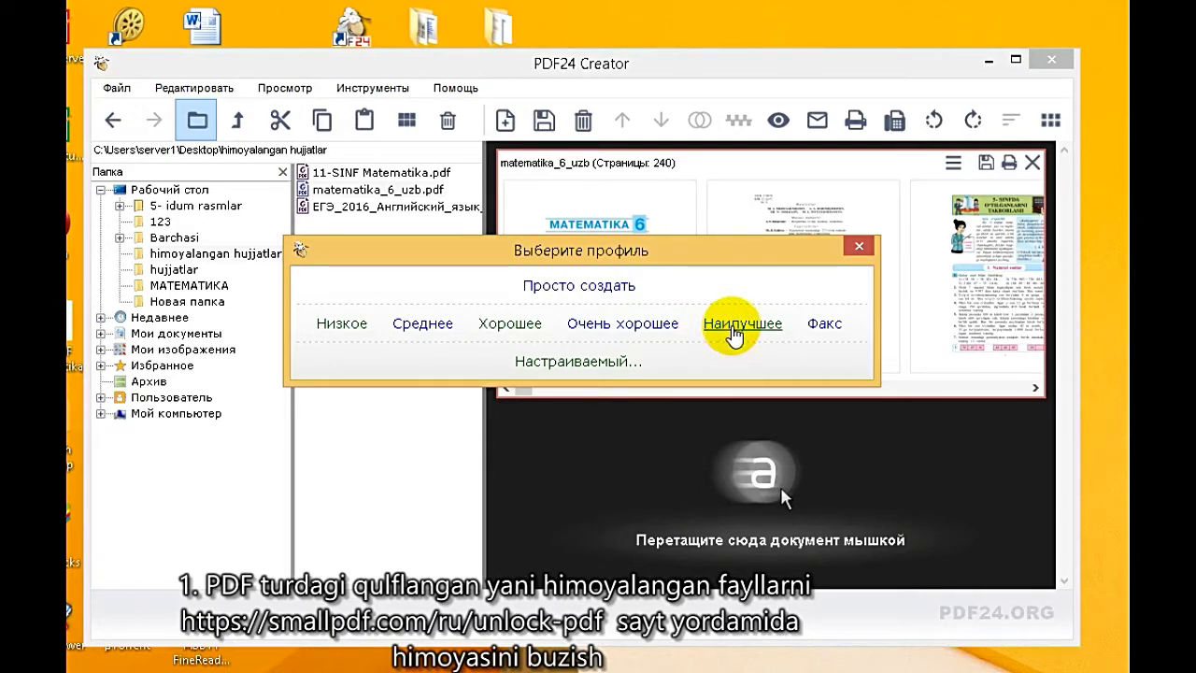
{"action": "left_click", "coordinate": [738, 327]}
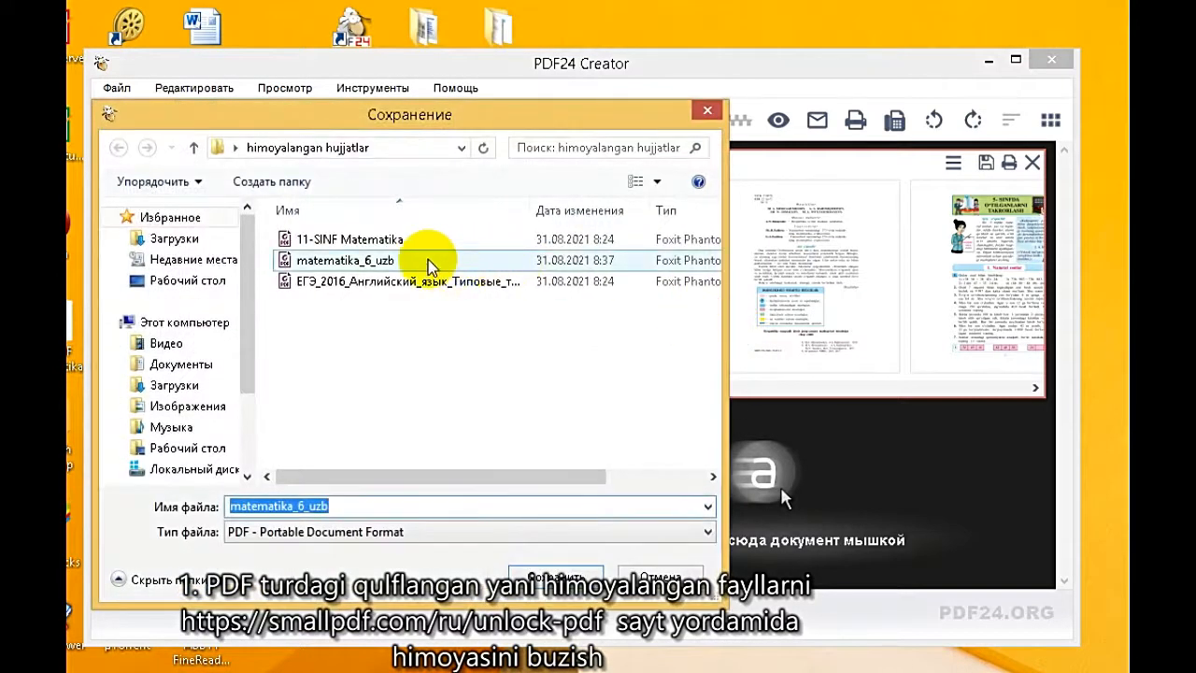
{"action": "left_click_drag", "start_coordinate": [292, 107], "coordinate": [443, 87]}
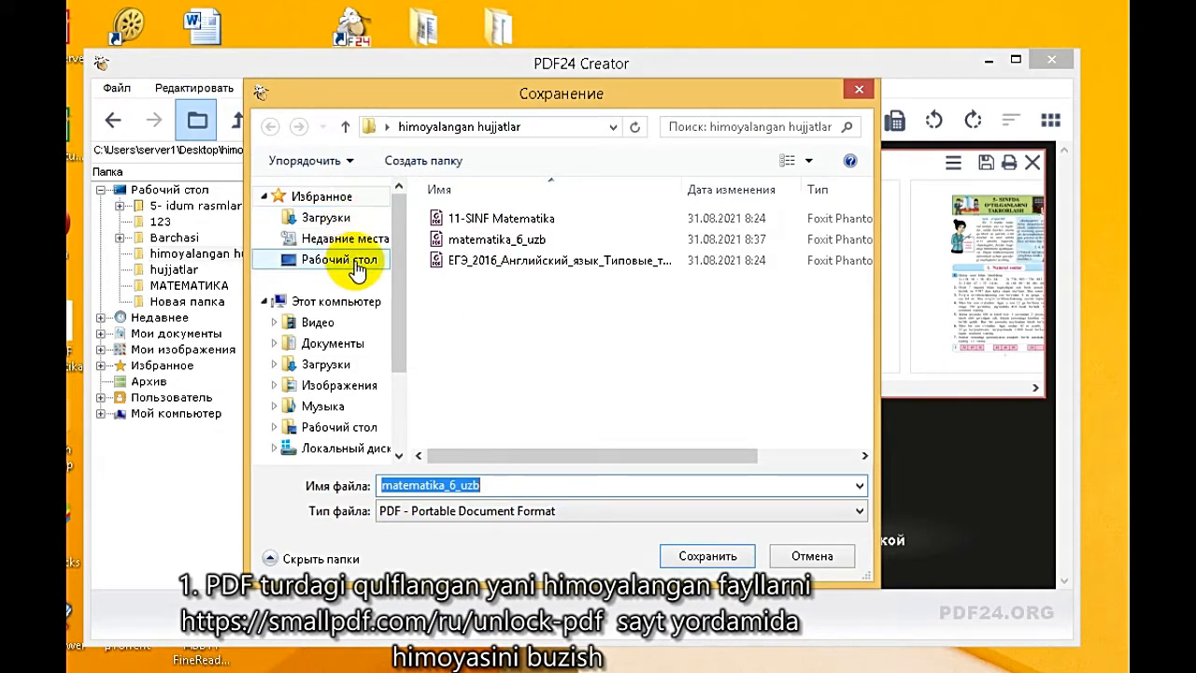
{"action": "left_click_drag", "start_coordinate": [361, 95], "coordinate": [354, 51]}
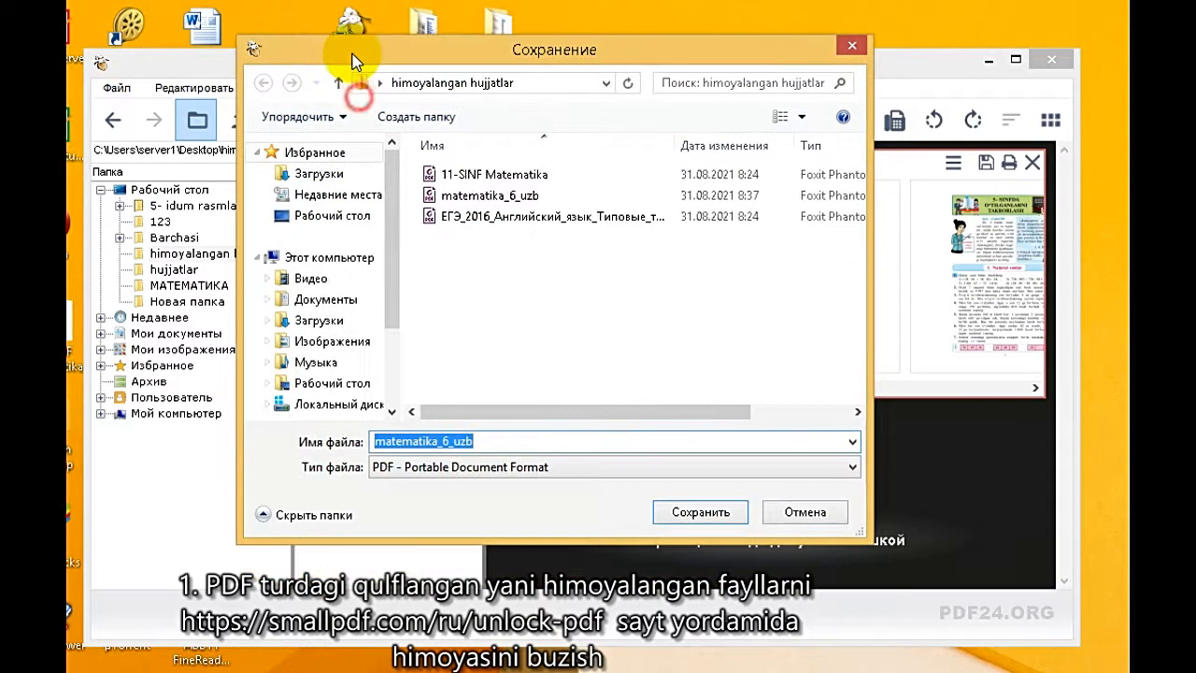
Step: Create a folder named himoyasi ochilgan hujjatlar on the desktop and open it as the save location
{"action": "left_click", "coordinate": [334, 217]}
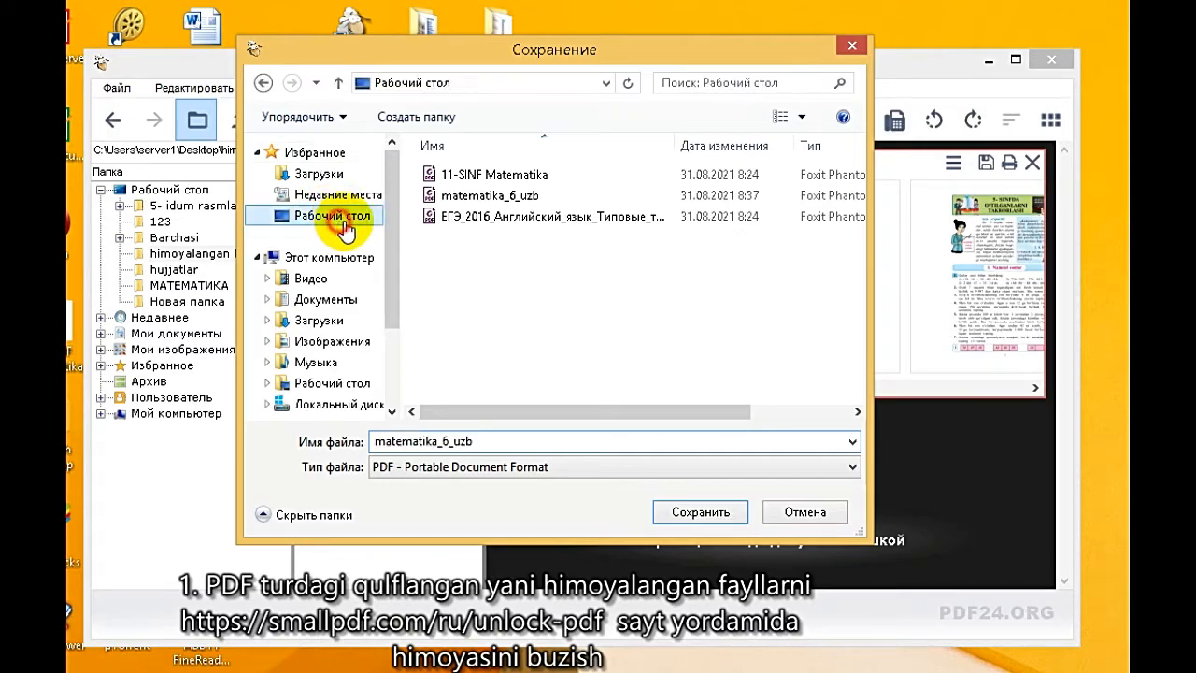
{"action": "left_click", "coordinate": [439, 119]}
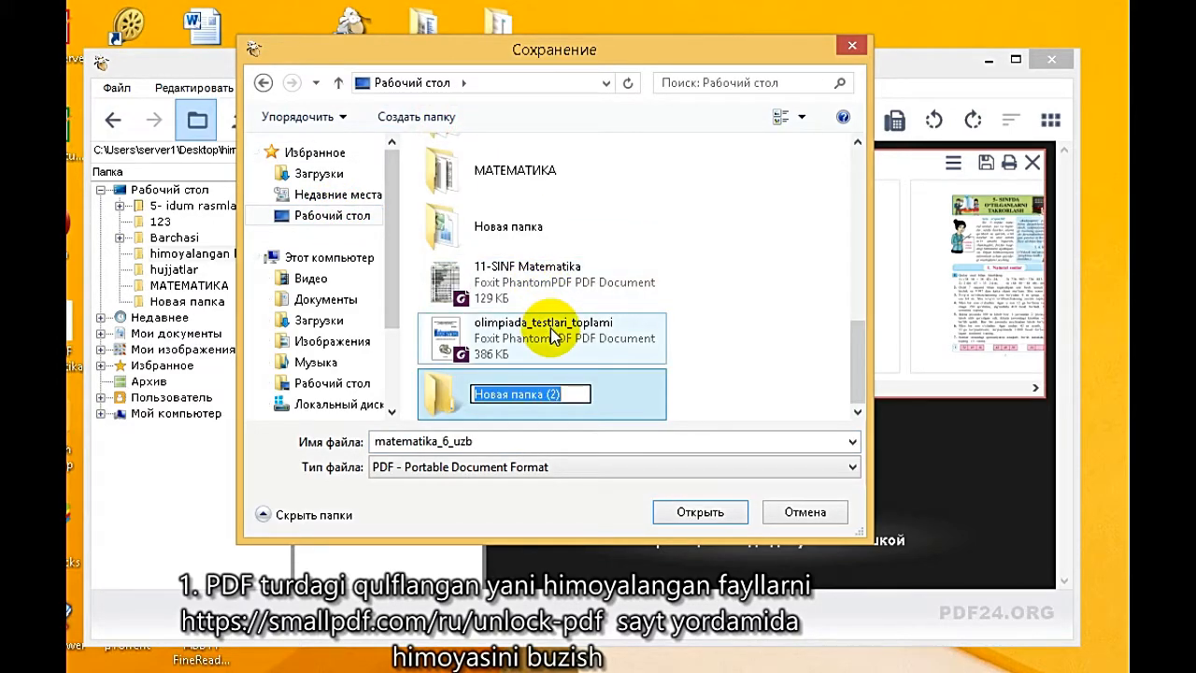
{"action": "type", "text": "himoyasi ochilgan hujjatlar"}
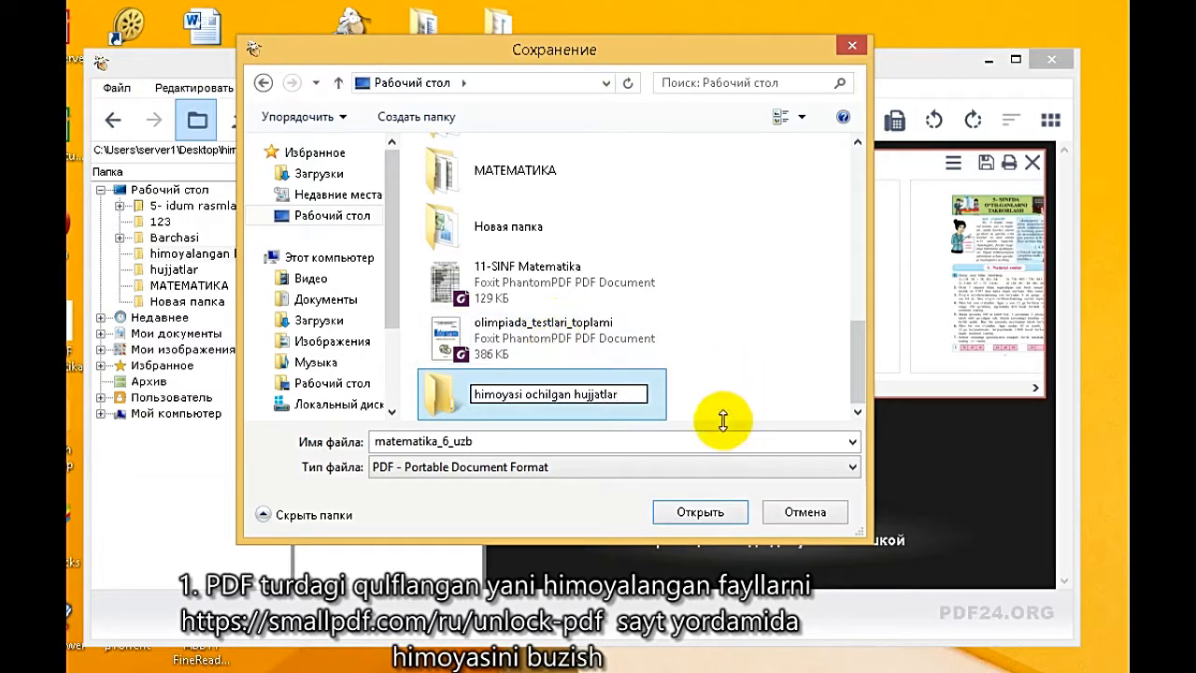
{"action": "left_click", "coordinate": [705, 514]}
{"action": "left_click", "coordinate": [581, 412]}
{"action": "double_click", "coordinate": [570, 394]}
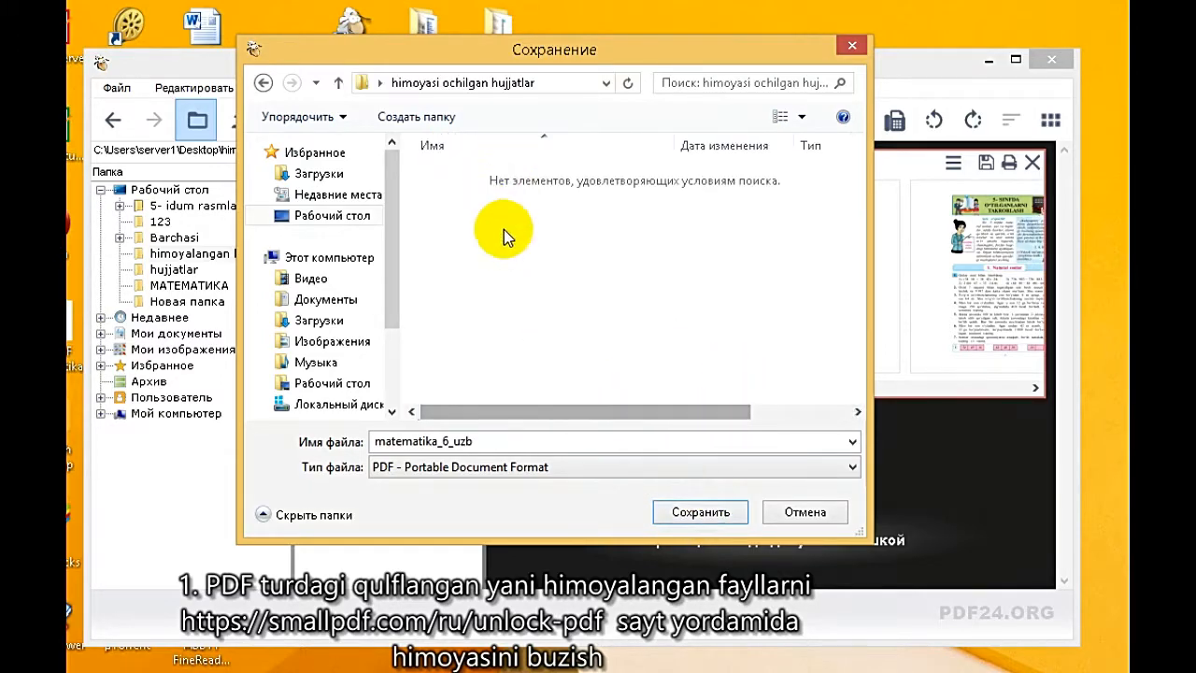
Step: Save the PDF as matematika_6_uzb in the new folder and close PDF24 Creator
{"action": "double_click", "coordinate": [499, 443]}
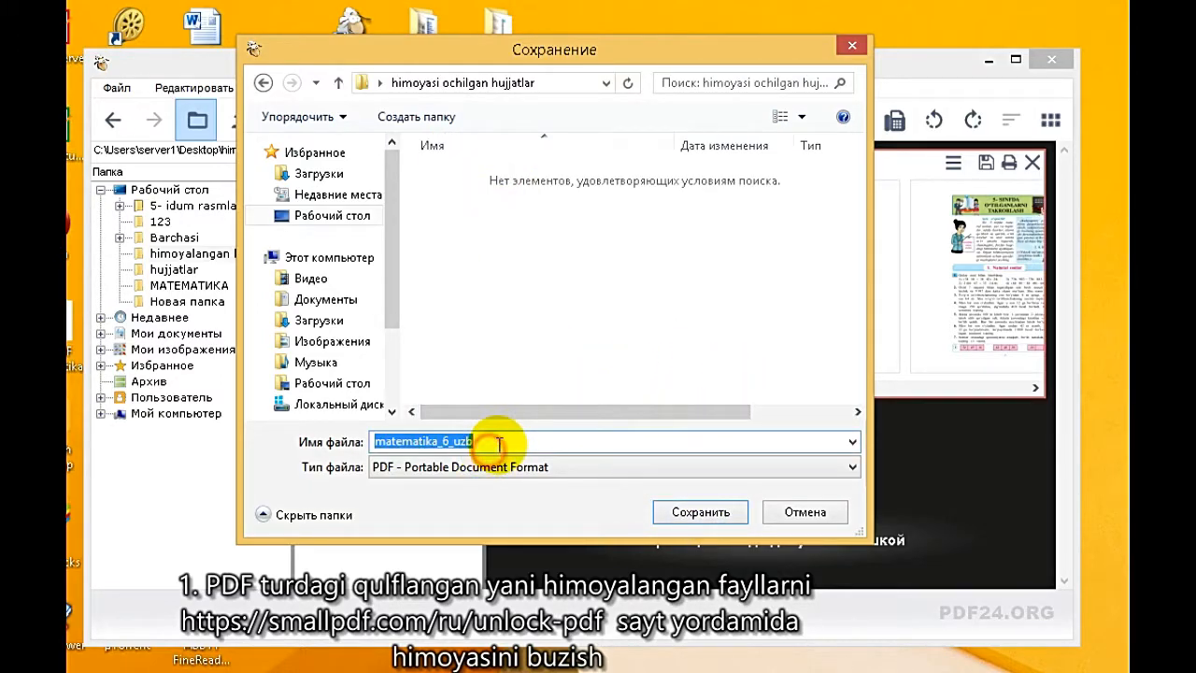
{"action": "left_click", "coordinate": [686, 510]}
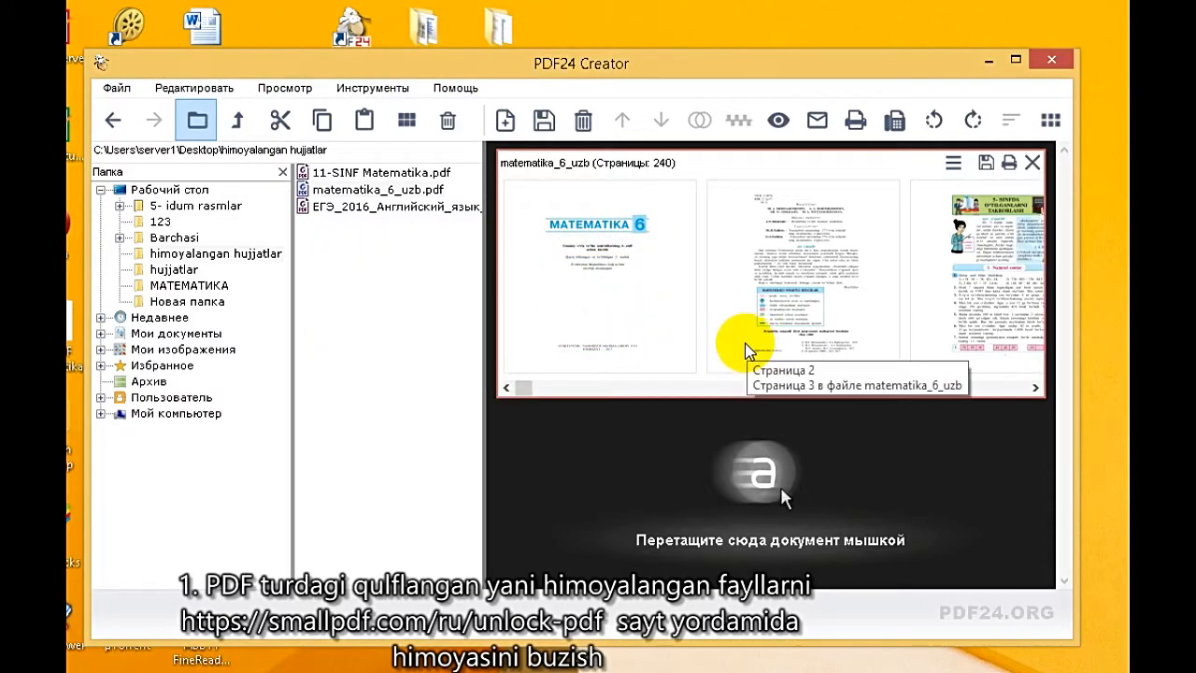
{"action": "left_click", "coordinate": [1052, 64]}
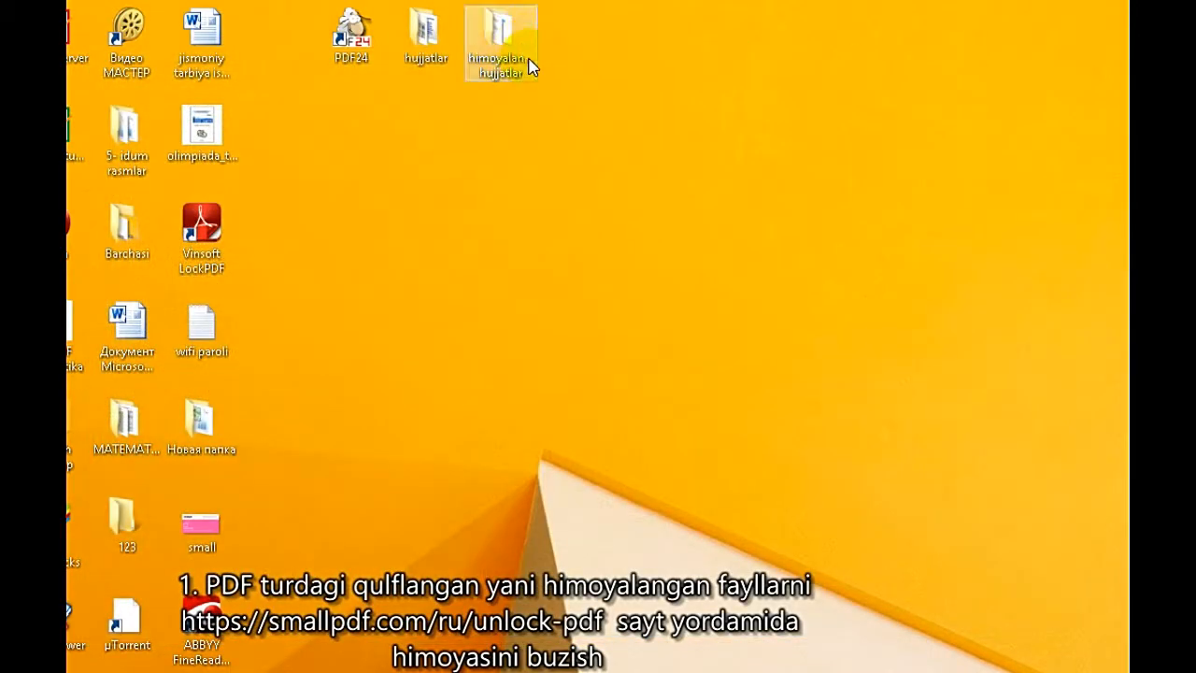
Step: Place the himoyasi ochilgan hujjatlar folder apart on the desktop and open matematika_6_uzb from it
{"action": "double_click", "coordinate": [126, 420]}
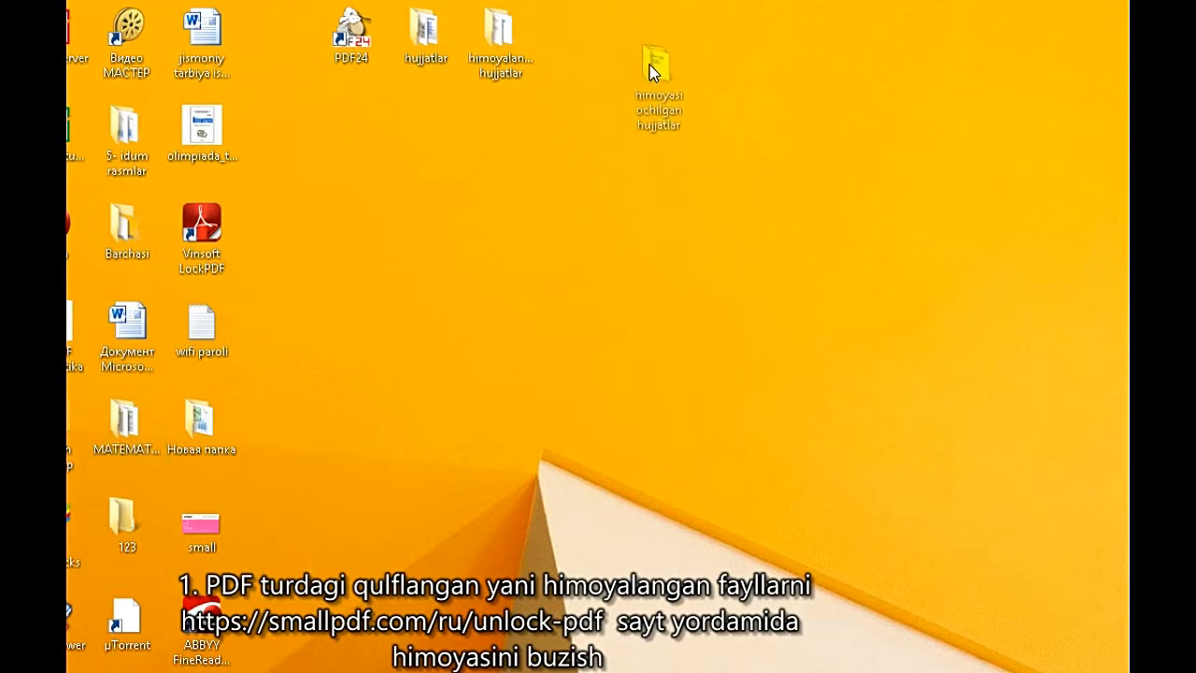
{"action": "left_click", "coordinate": [654, 56]}
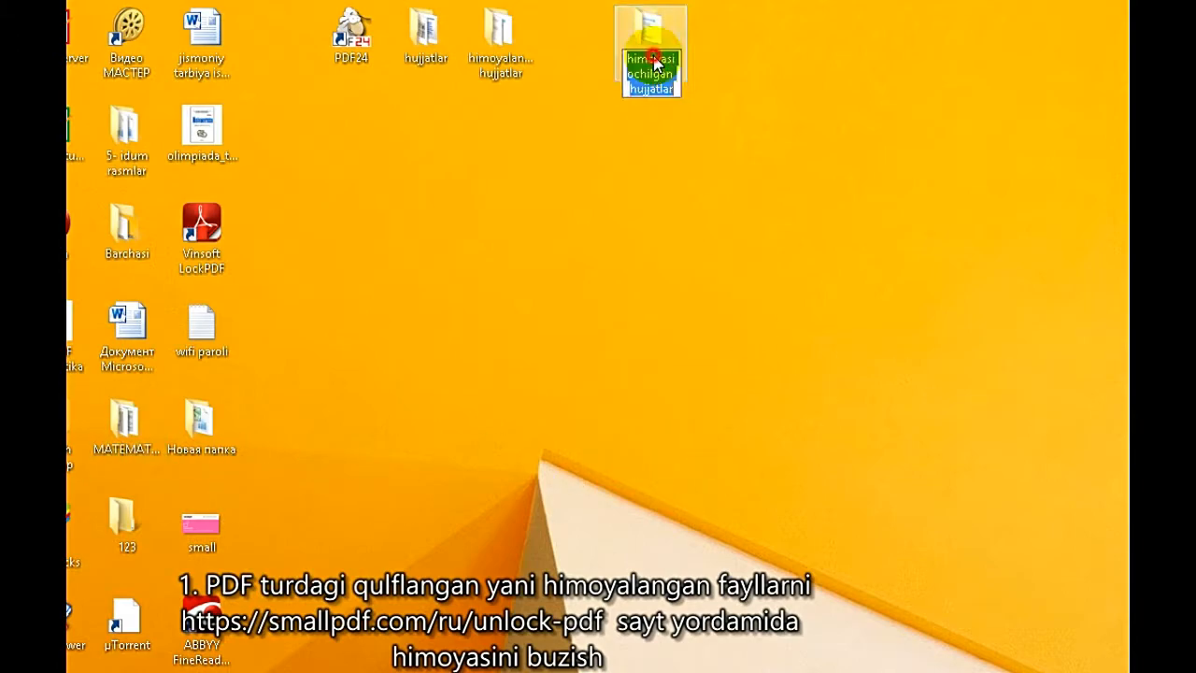
{"action": "double_click", "coordinate": [654, 61]}
{"action": "double_click", "coordinate": [428, 156]}
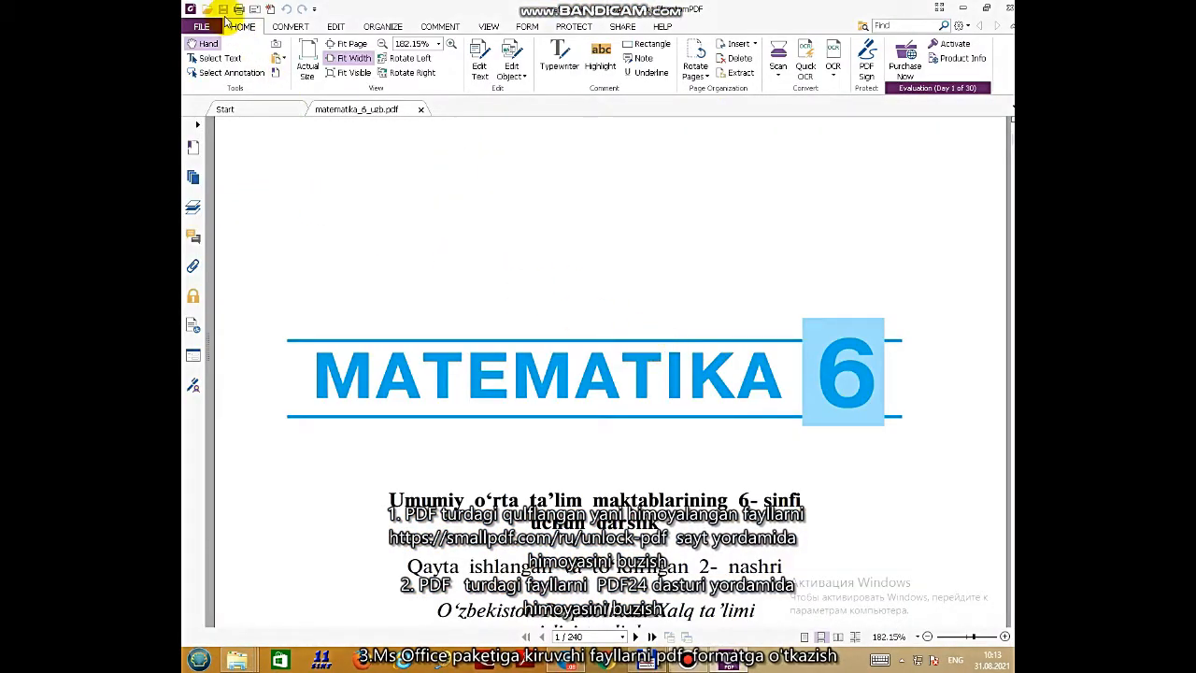
Step: Check whether the saved matematika_6_uzb PDF can be printed, and close the print settings without printing
{"action": "left_click", "coordinate": [202, 26]}
{"action": "left_click", "coordinate": [206, 301]}
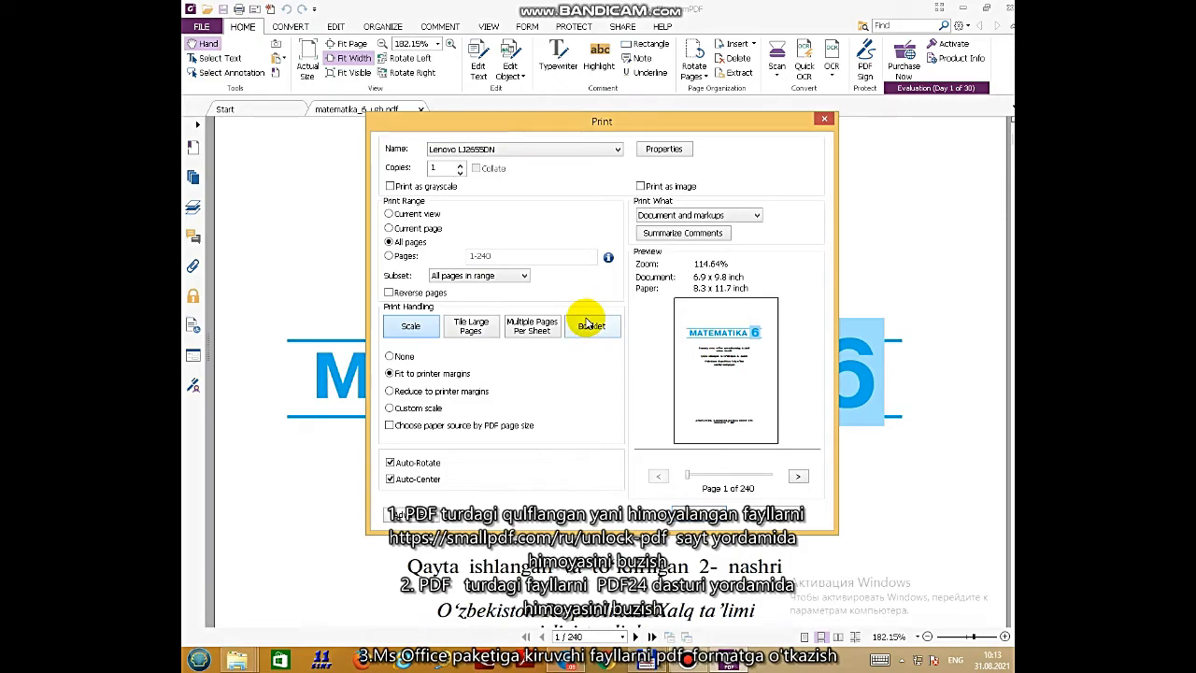
{"action": "left_click", "coordinate": [824, 119]}
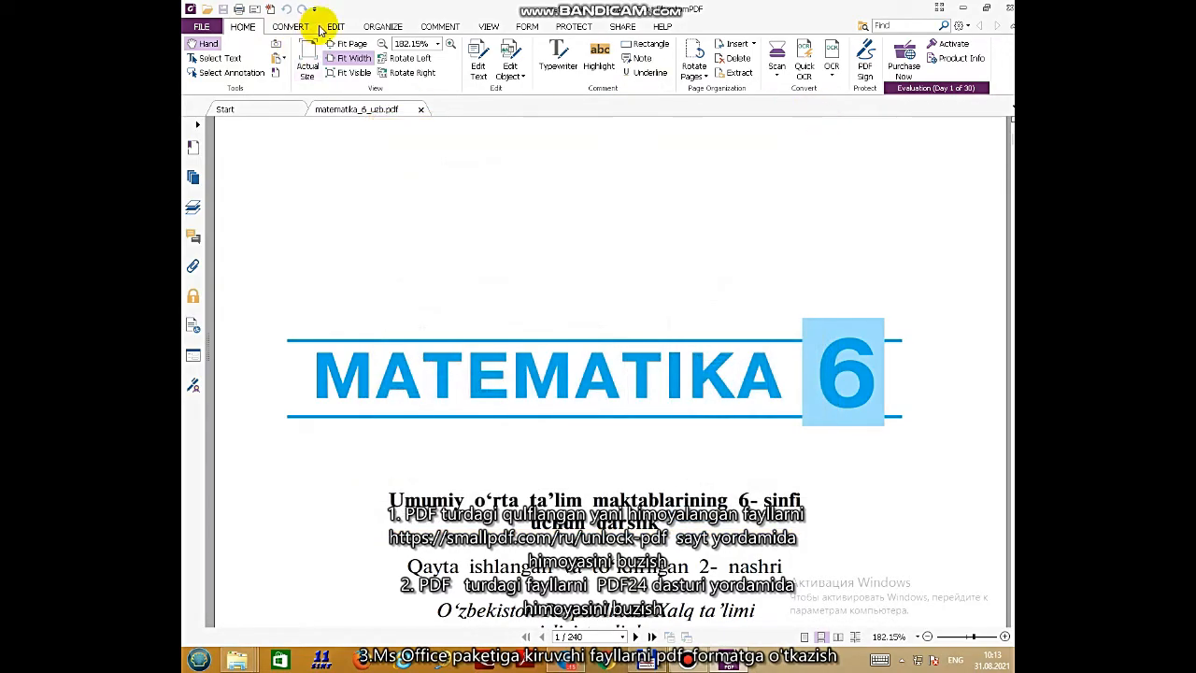
Step: Test text editing by deleting the letters MAT from the MATEMATIKA title on the first page
{"action": "left_click", "coordinate": [329, 27]}
{"action": "left_click", "coordinate": [250, 65]}
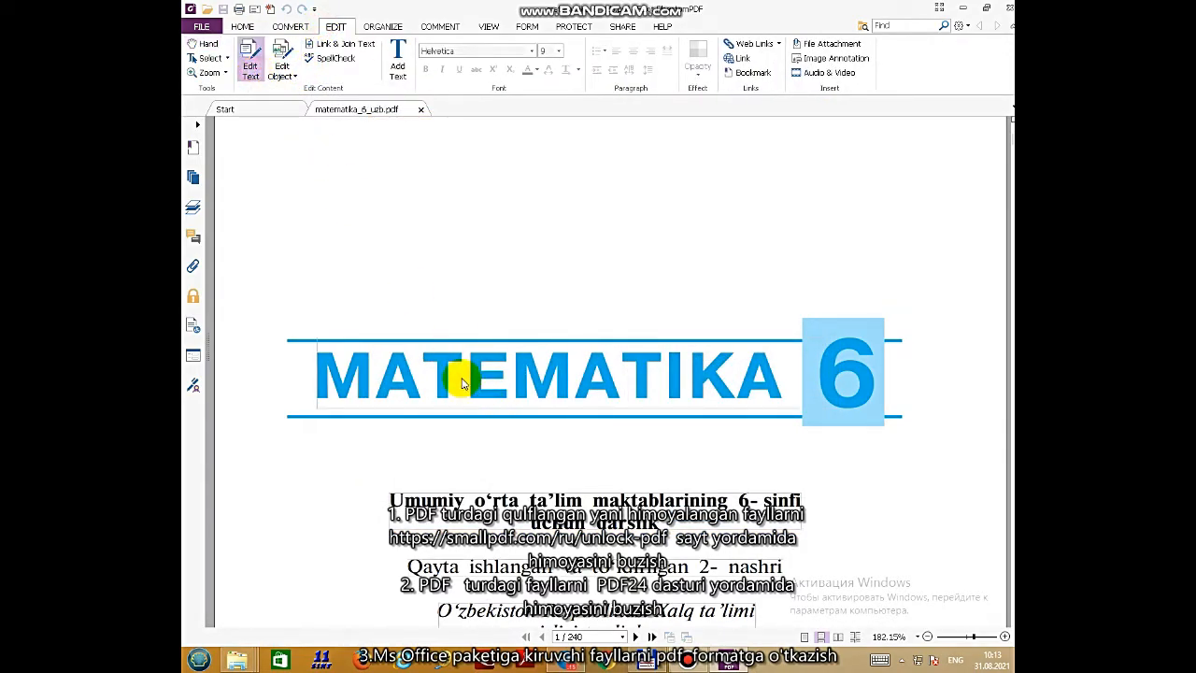
{"action": "left_click", "coordinate": [462, 385]}
{"action": "key", "text": "BackSpace"}
{"action": "key", "text": "BackSpace"}
{"action": "key", "text": "BackSpace"}
{"action": "left_click", "coordinate": [651, 360]}
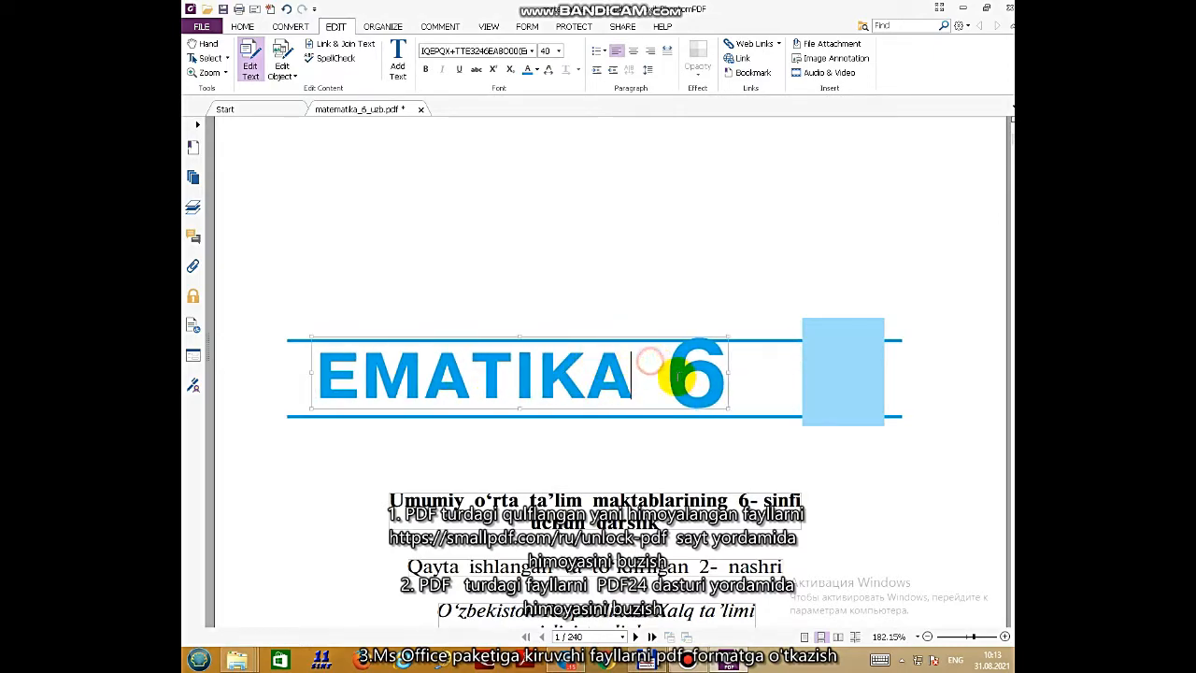
Step: Test object editing by deleting the title's number 6 and the two bold subtitle lines below it
{"action": "left_click", "coordinate": [277, 75]}
{"action": "left_click", "coordinate": [288, 89]}
{"action": "left_click", "coordinate": [698, 374]}
{"action": "key", "text": "Delete"}
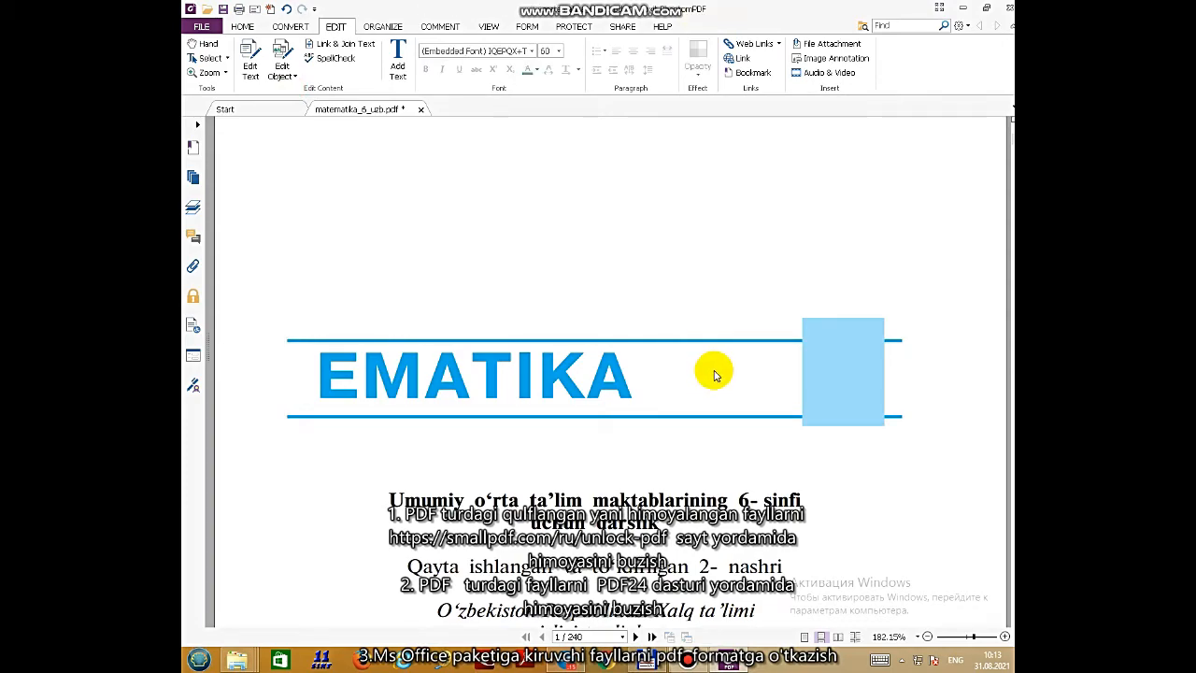
{"action": "left_click", "coordinate": [654, 497]}
{"action": "key", "text": "Delete"}
{"action": "left_click", "coordinate": [632, 525]}
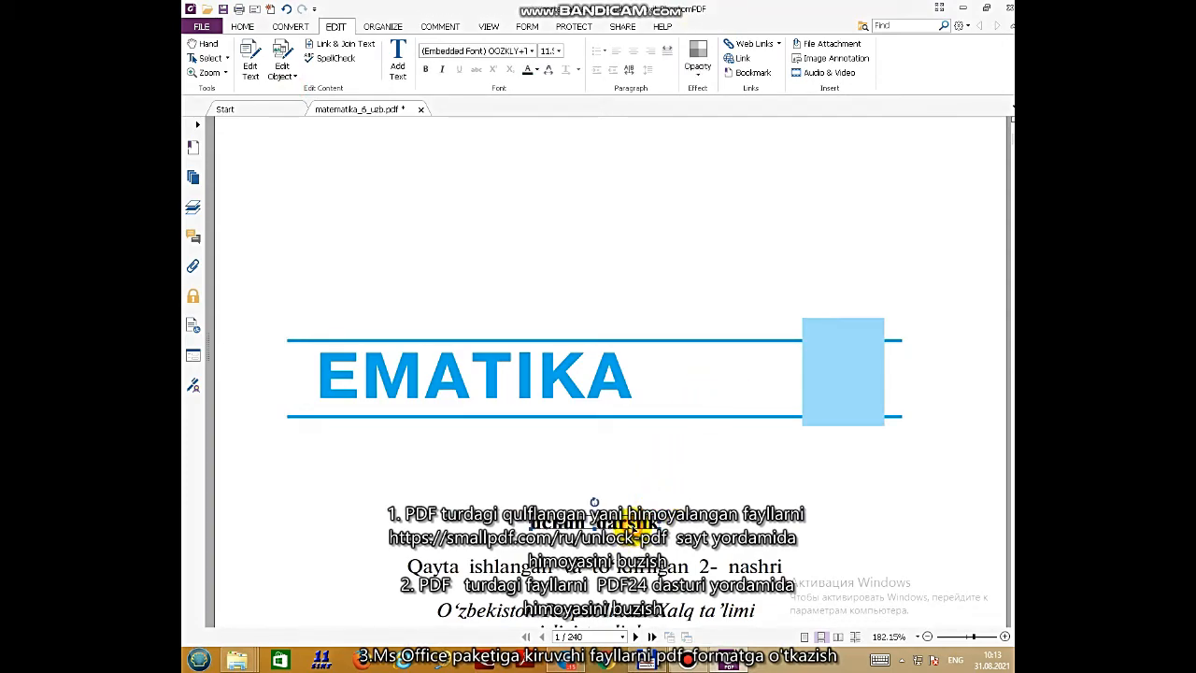
{"action": "key", "text": "Delete"}
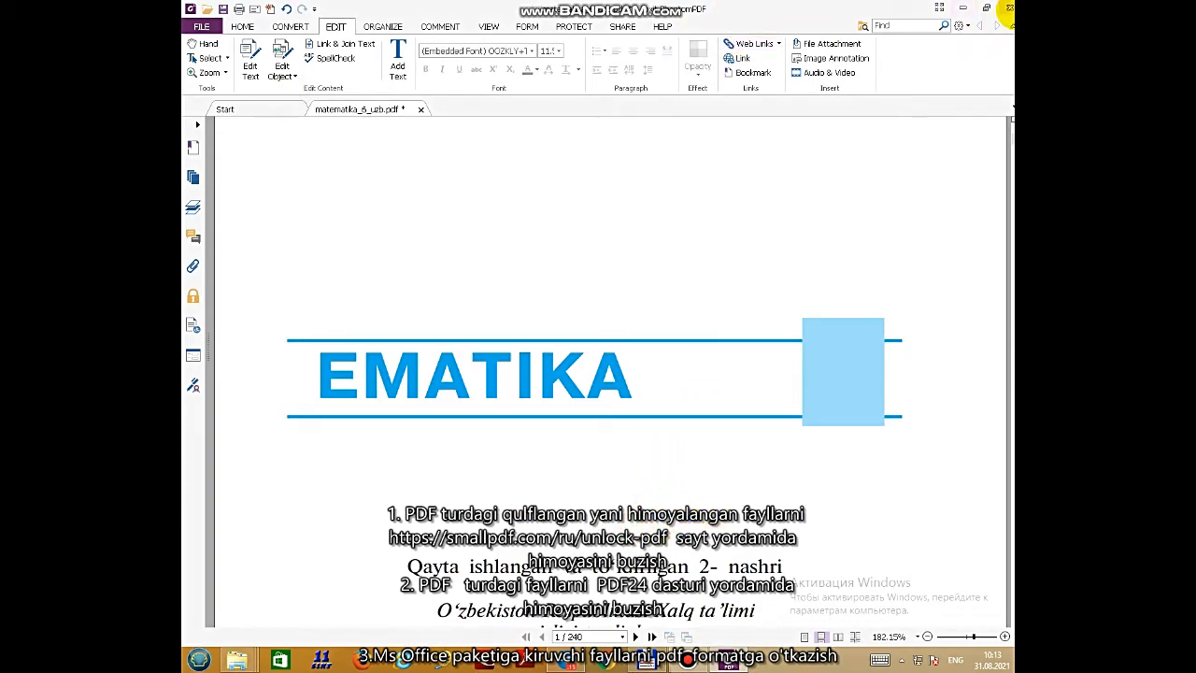
Step: Close the PDF without saving the test edits and close the himoyasi ochilgan hujjatlar folder
{"action": "left_click", "coordinate": [1009, 8]}
{"action": "left_click", "coordinate": [698, 359]}
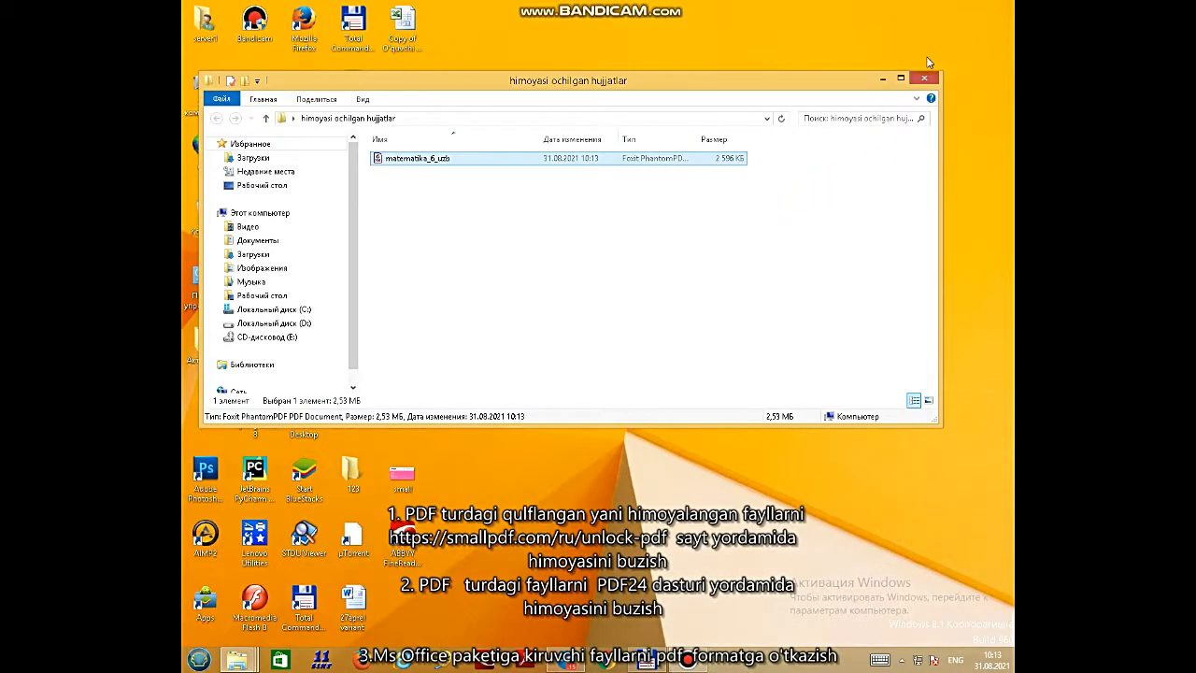
{"action": "left_click", "coordinate": [922, 77]}
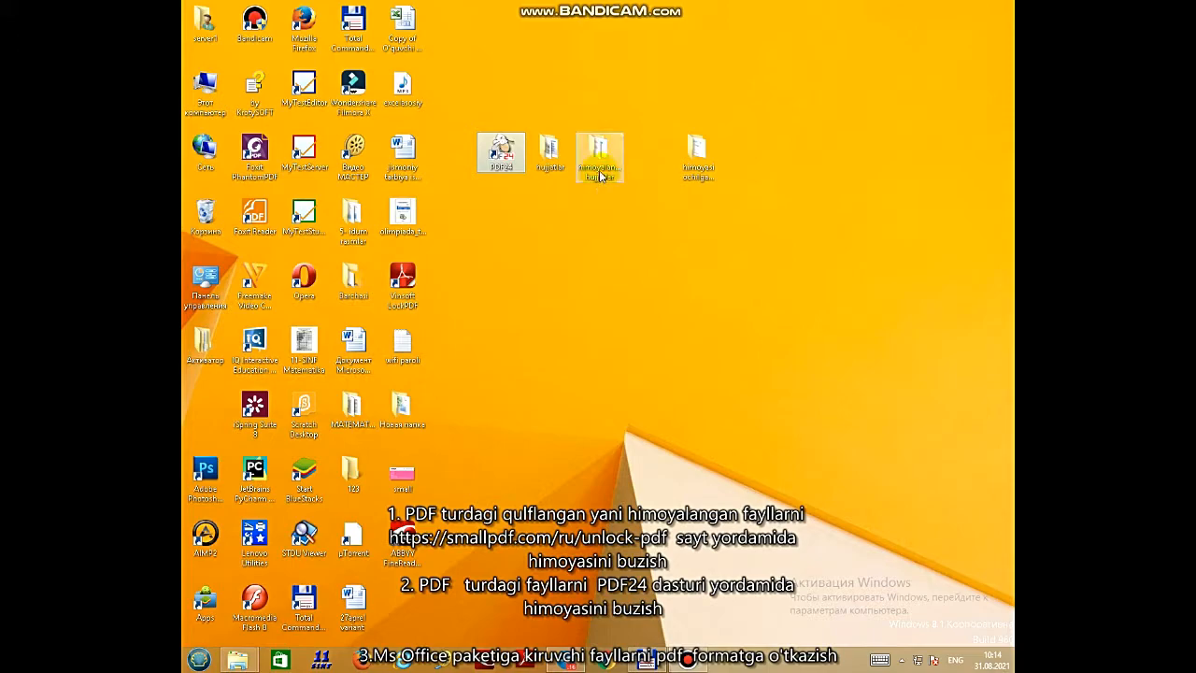
Step: Move the ABBYY FineReader 12 shortcut to the free desktop area beside the himoyasi ochilgan hujjatlar folder
{"action": "left_click_drag", "start_coordinate": [402, 537], "coordinate": [802, 168]}
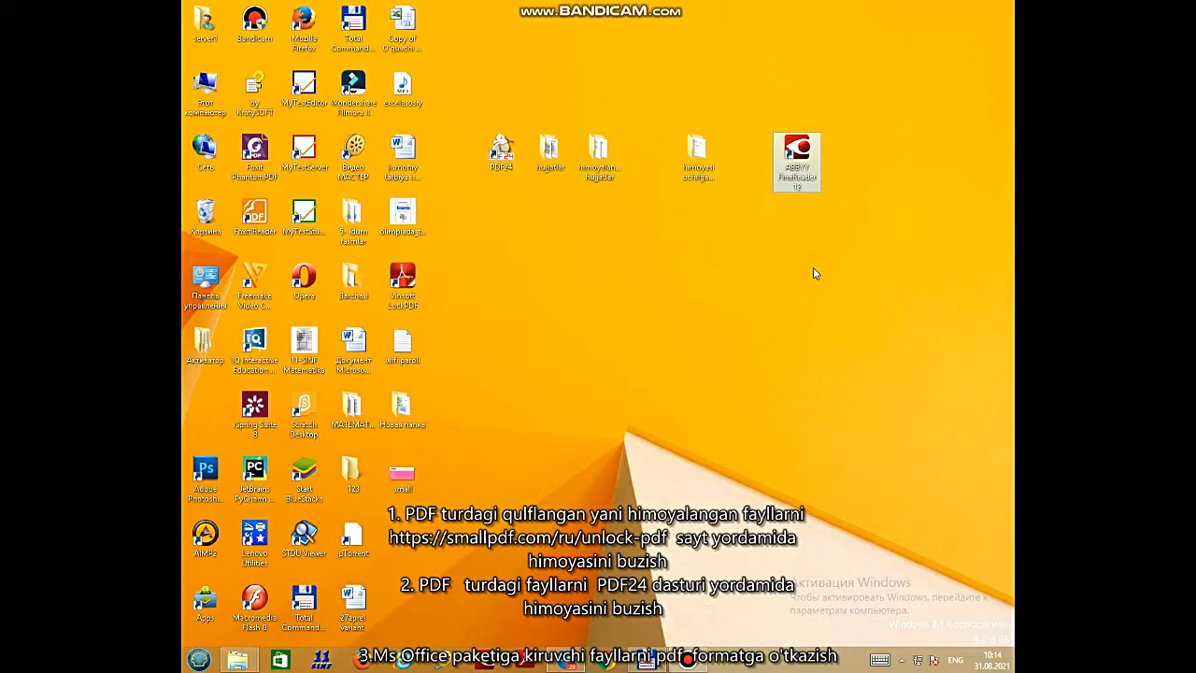
{"action": "left_click", "coordinate": [796, 177]}
{"action": "key", "text": "Escape"}
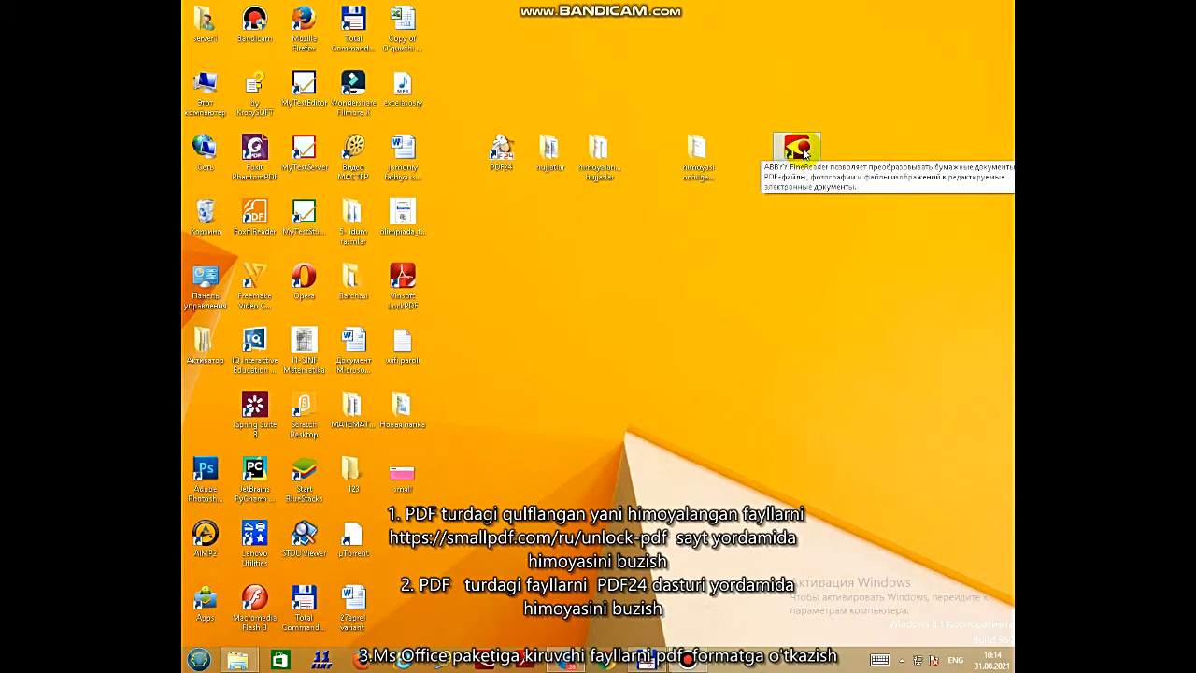
Step: Open ABBYY FineReader 12, review its Microsoft Excel, Adobe PDF and Мои задачи task categories, and close it
{"action": "double_click", "coordinate": [799, 150]}
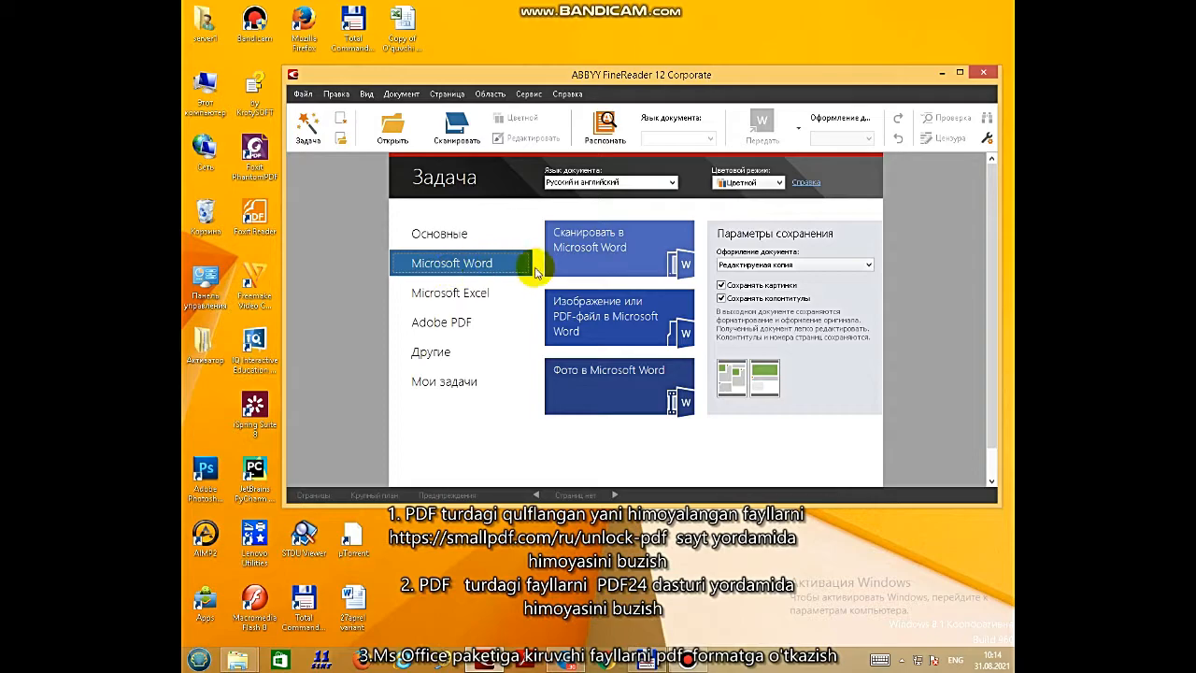
{"action": "left_click", "coordinate": [445, 293]}
{"action": "left_click", "coordinate": [442, 324]}
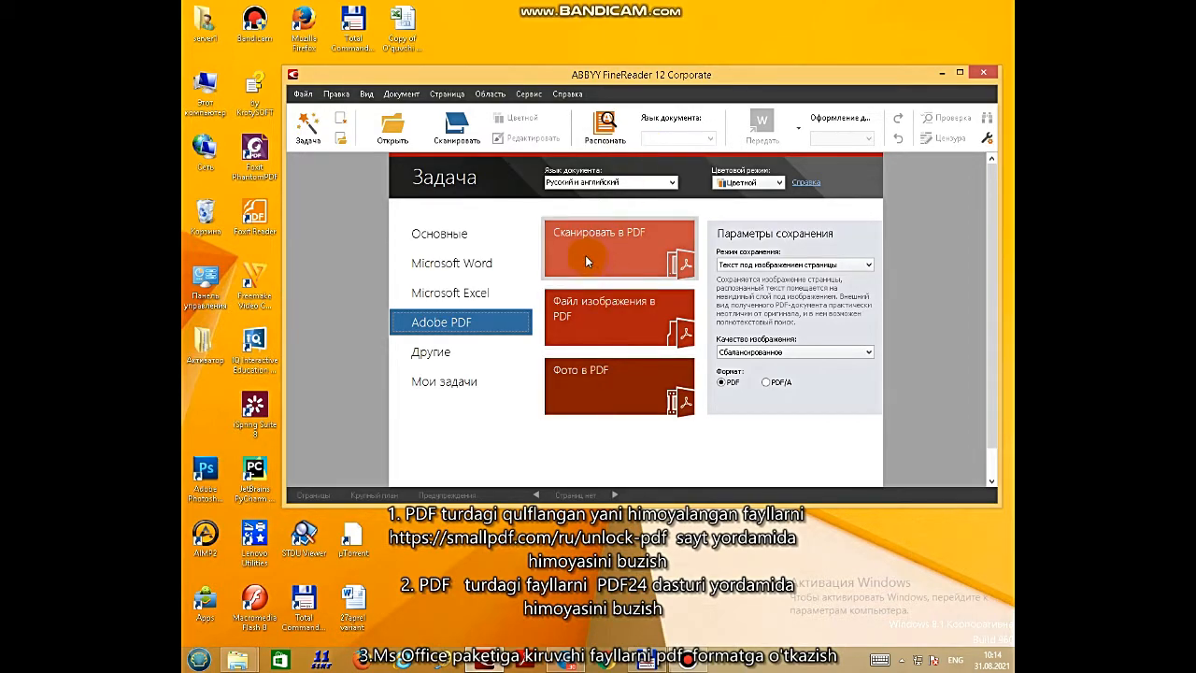
{"action": "left_click", "coordinate": [467, 379]}
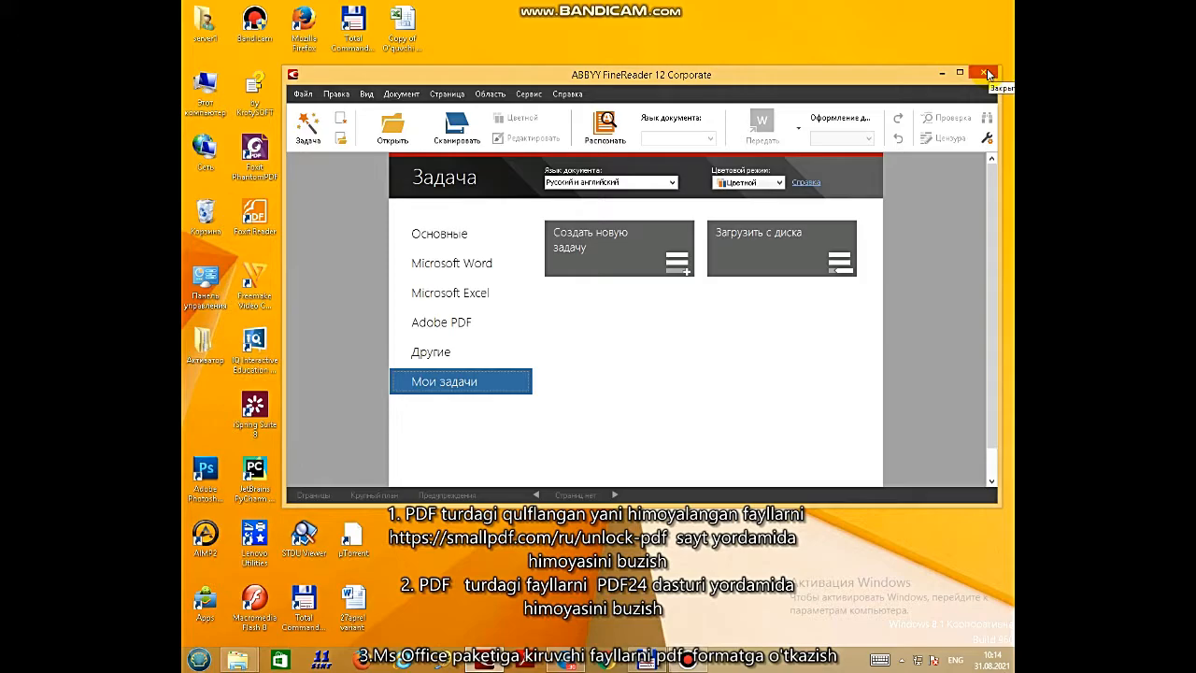
{"action": "left_click", "coordinate": [989, 74]}
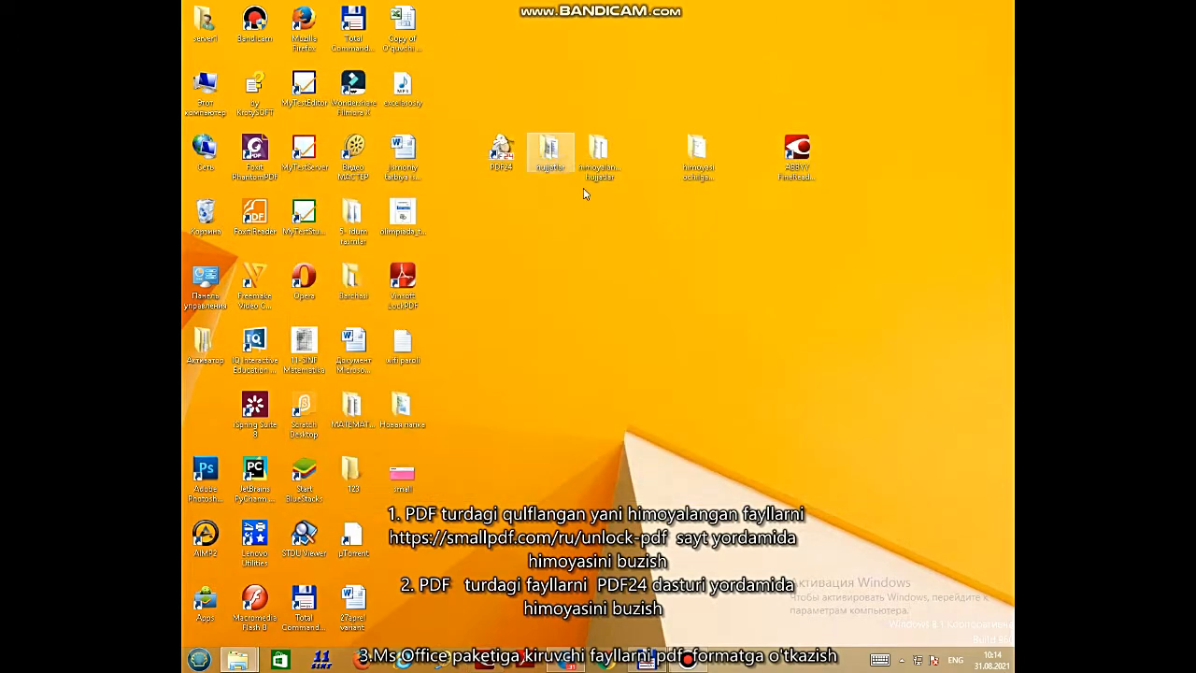
Step: Open the Excel workbook Matematika 5-11 sinf ish reja 2021-2022 from the hujjatlar folder and maximize its window
{"action": "double_click", "coordinate": [563, 162]}
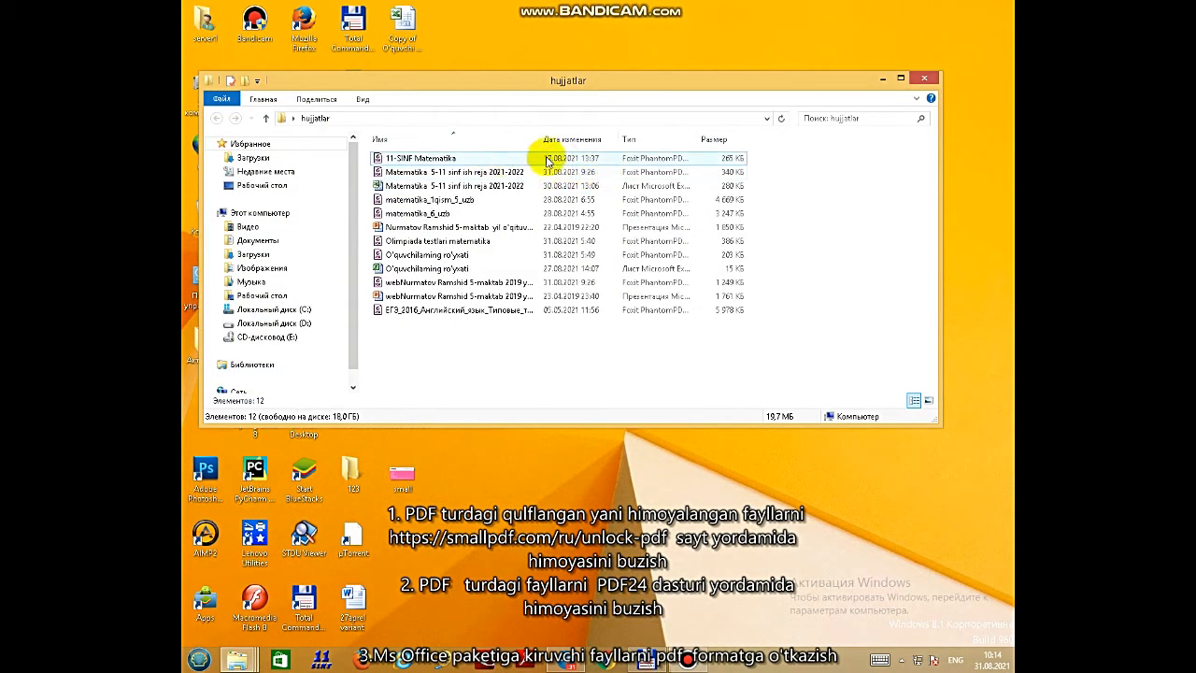
{"action": "left_click", "coordinate": [920, 81]}
{"action": "double_click", "coordinate": [550, 156]}
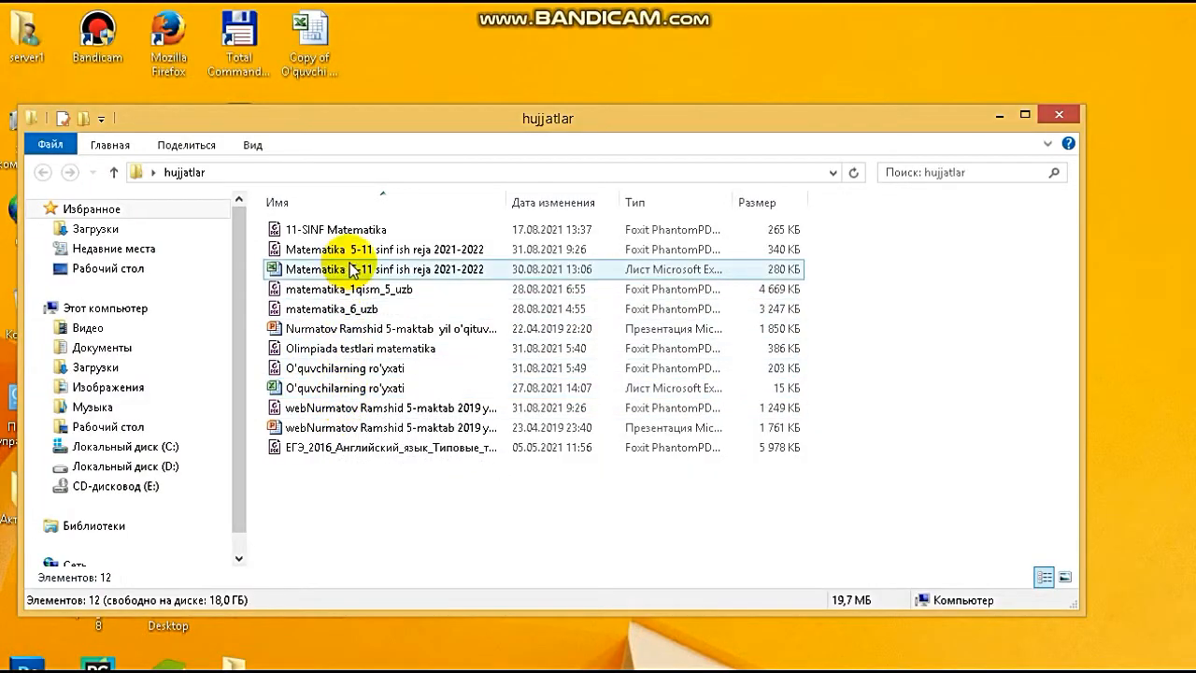
{"action": "left_click_drag", "start_coordinate": [353, 125], "coordinate": [413, 133]}
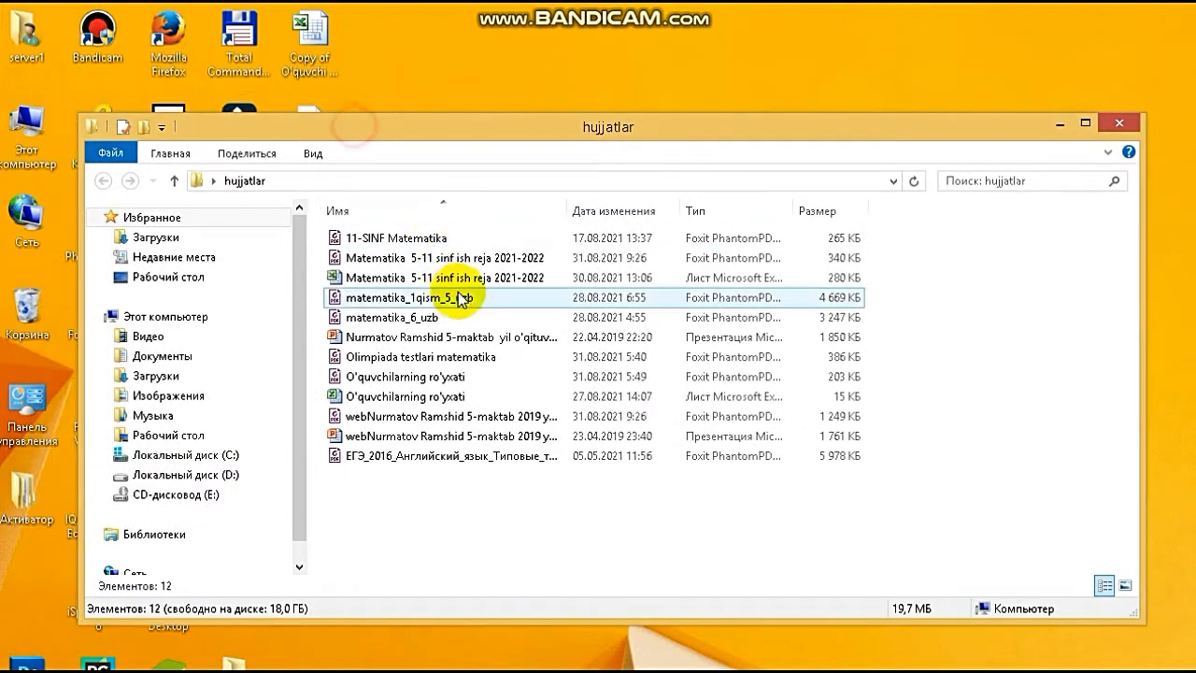
{"action": "double_click", "coordinate": [391, 280]}
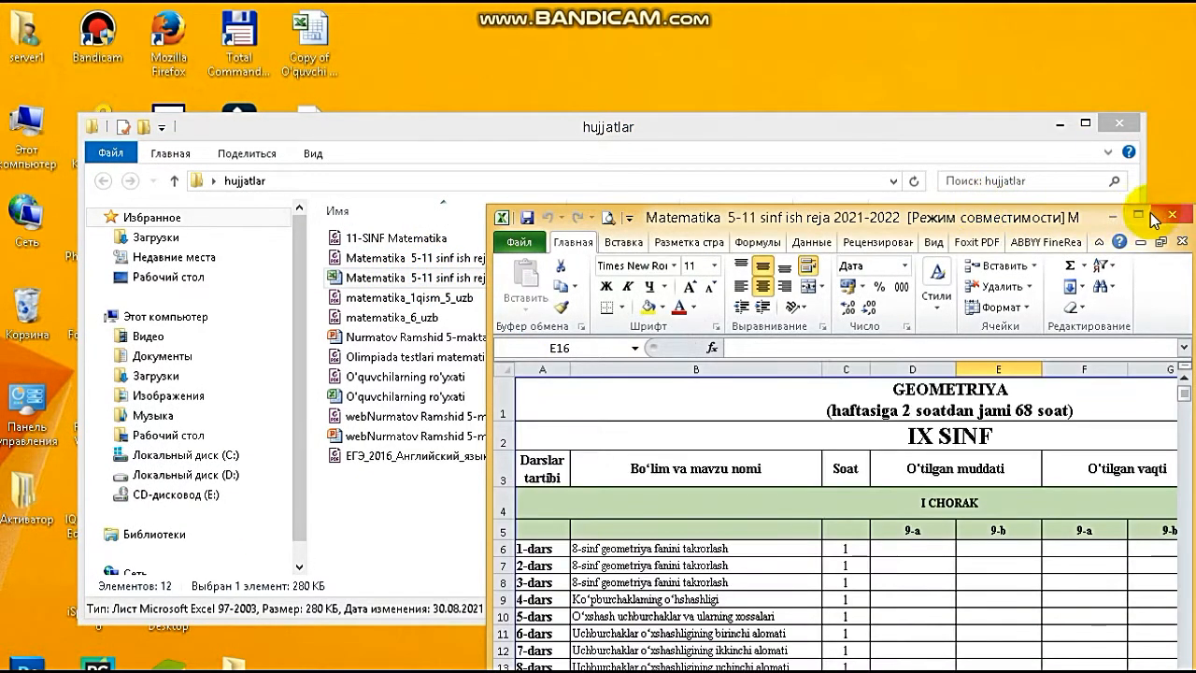
{"action": "left_click", "coordinate": [1138, 215]}
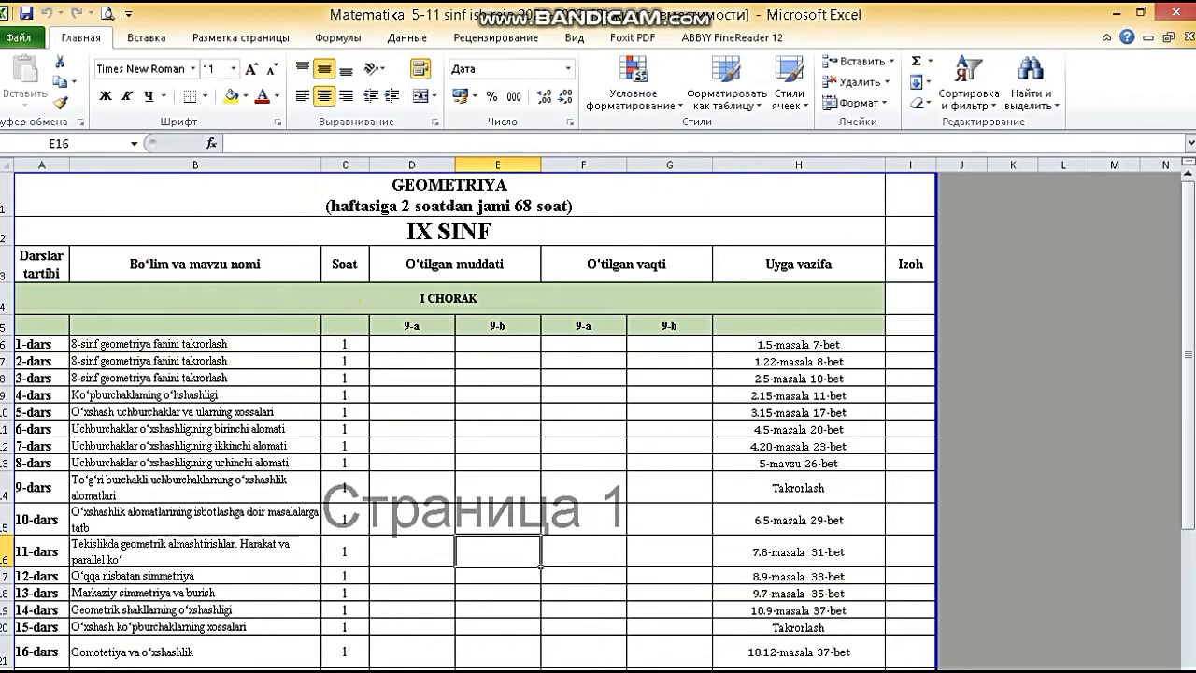
Step: Start saving a copy of the Excel workbook and choose the desktop folder 123 as its destination
{"action": "left_click", "coordinate": [16, 42]}
{"action": "left_click", "coordinate": [72, 93]}
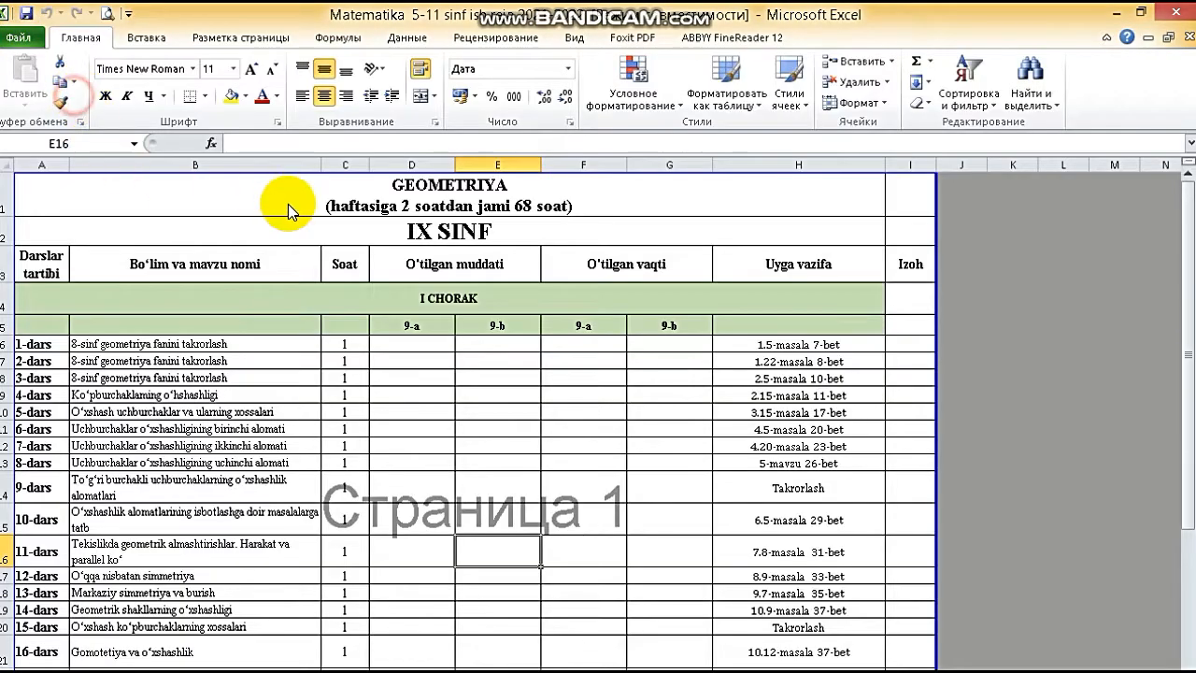
{"action": "left_click", "coordinate": [372, 417]}
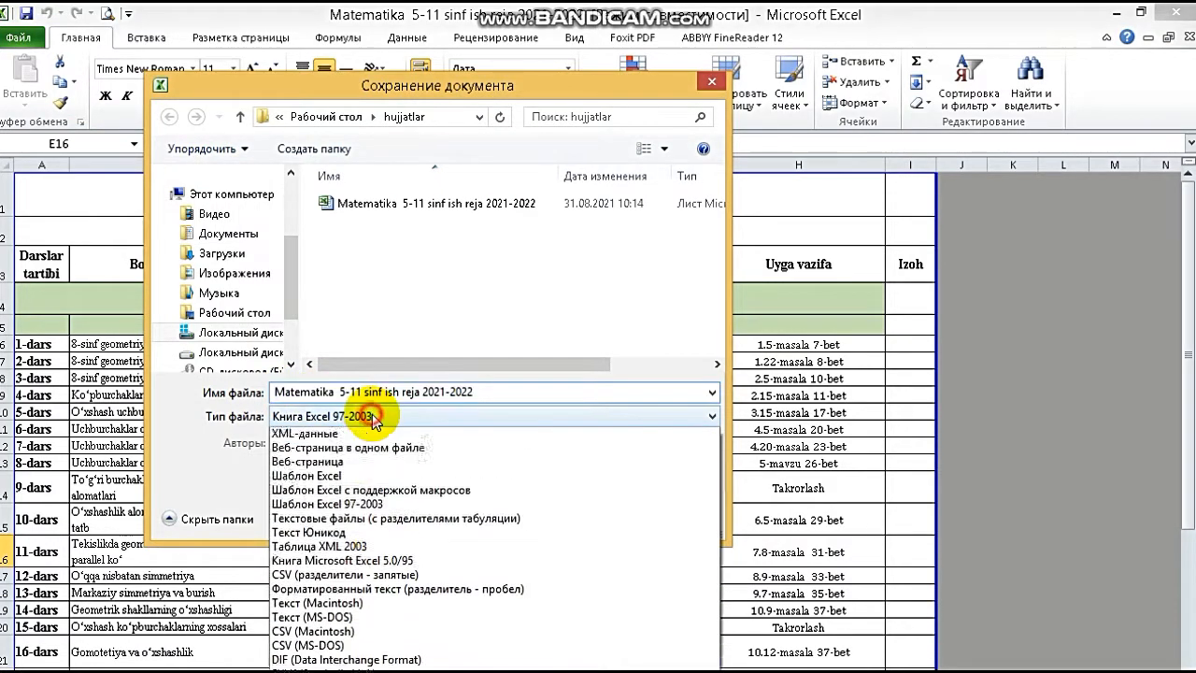
{"action": "left_click", "coordinate": [294, 258]}
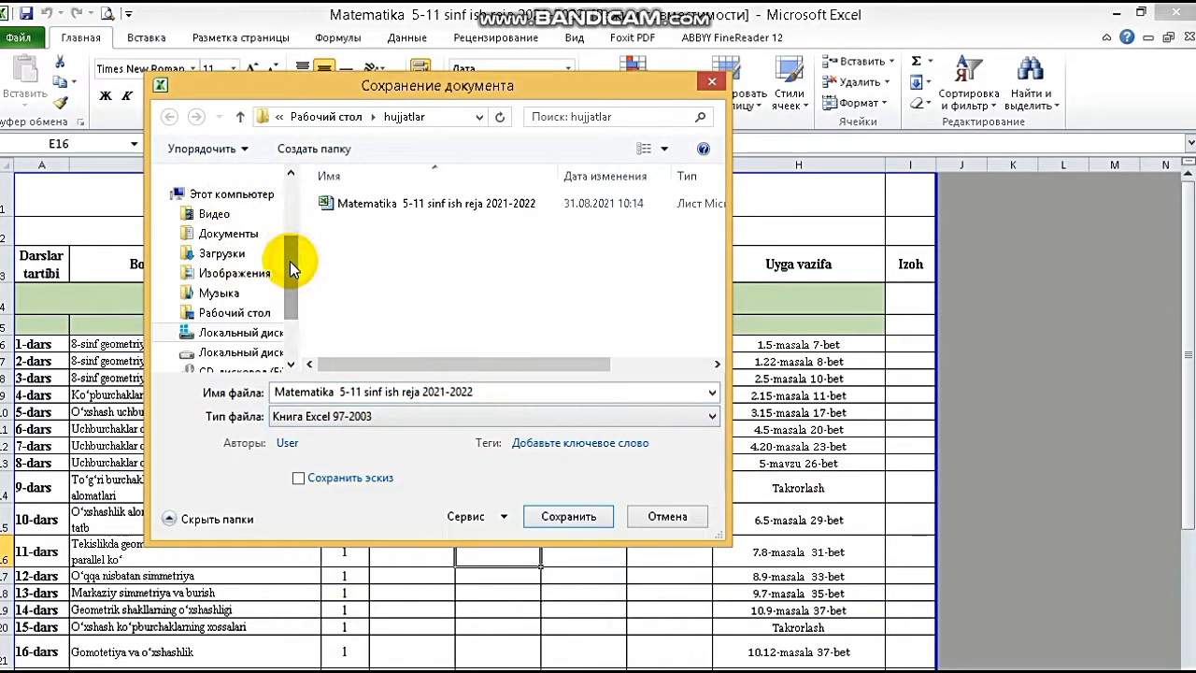
{"action": "left_click", "coordinate": [233, 196]}
{"action": "left_click_drag", "start_coordinate": [292, 283], "coordinate": [290, 237]}
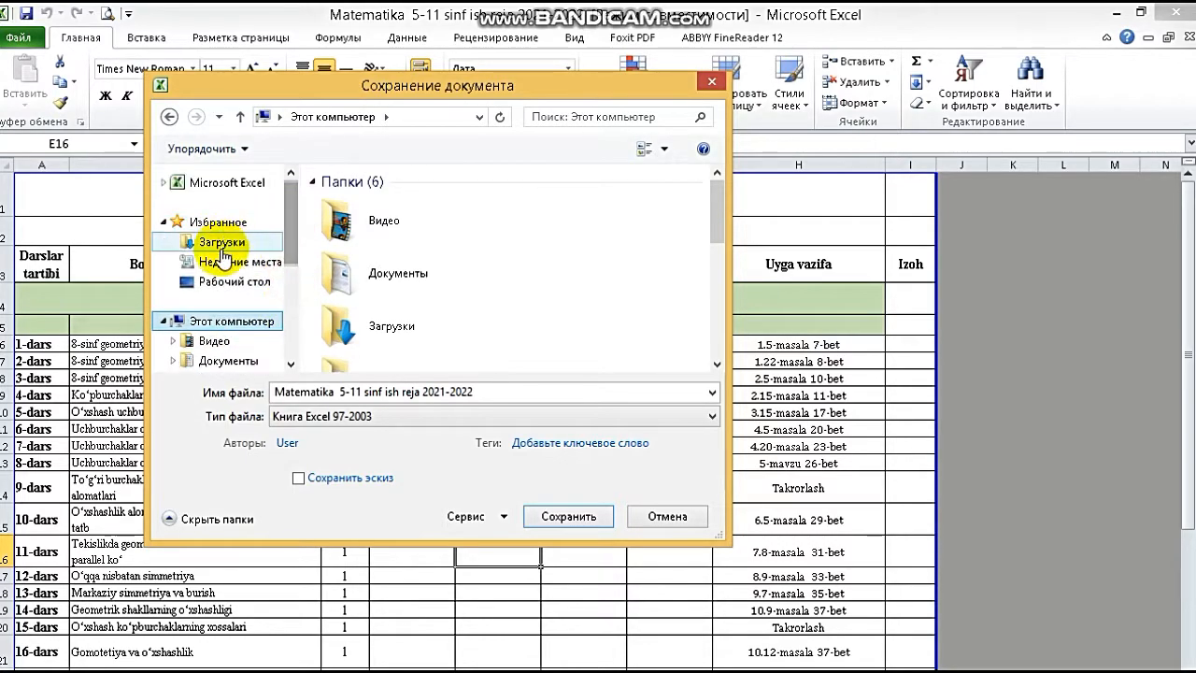
{"action": "left_click", "coordinate": [266, 281]}
{"action": "scroll", "coordinate": [411, 289], "scroll_direction": "down", "scroll_amount": 5}
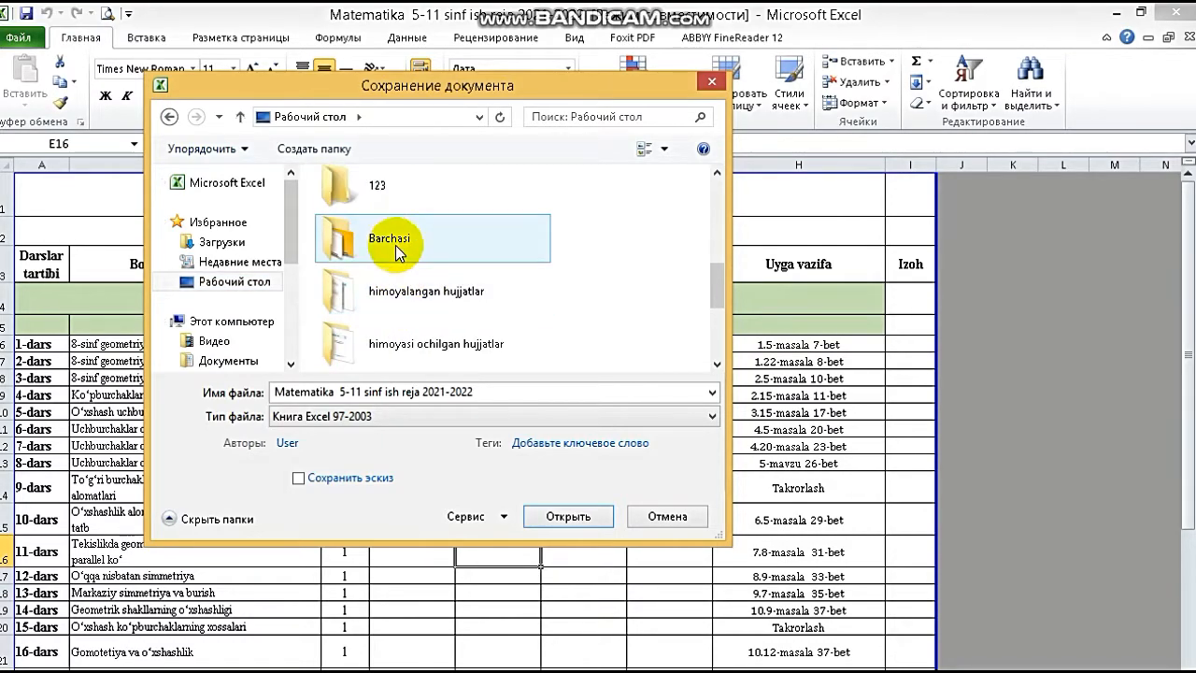
{"action": "left_click", "coordinate": [389, 190]}
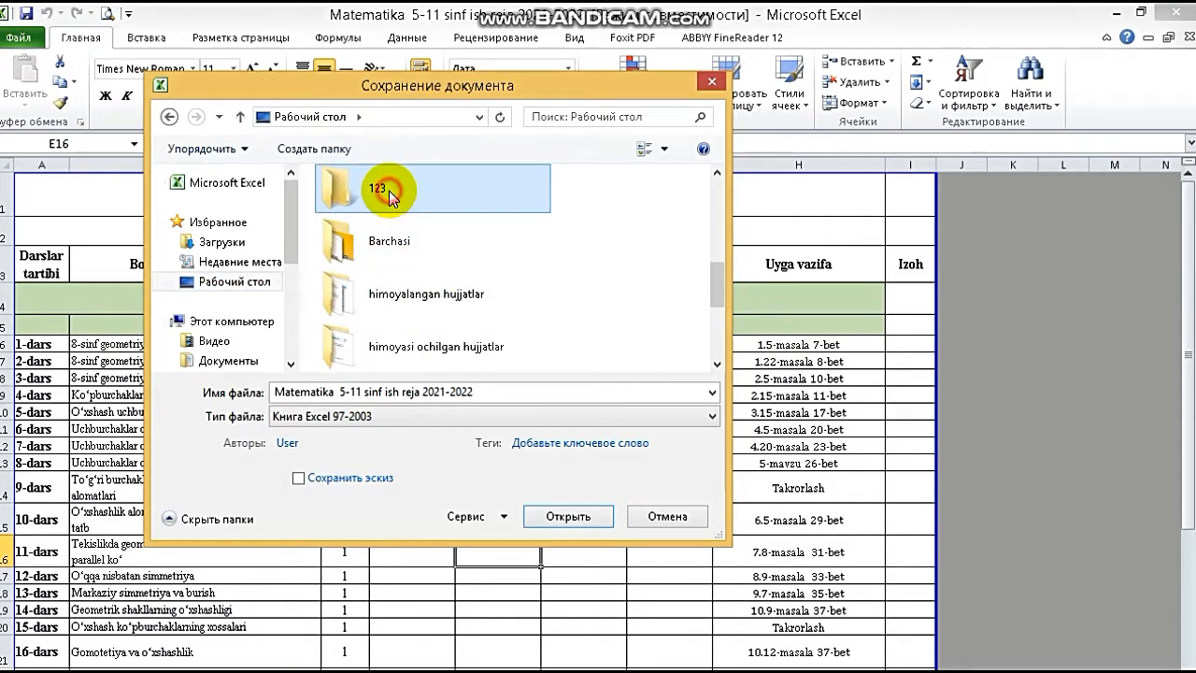
{"action": "double_click", "coordinate": [389, 191]}
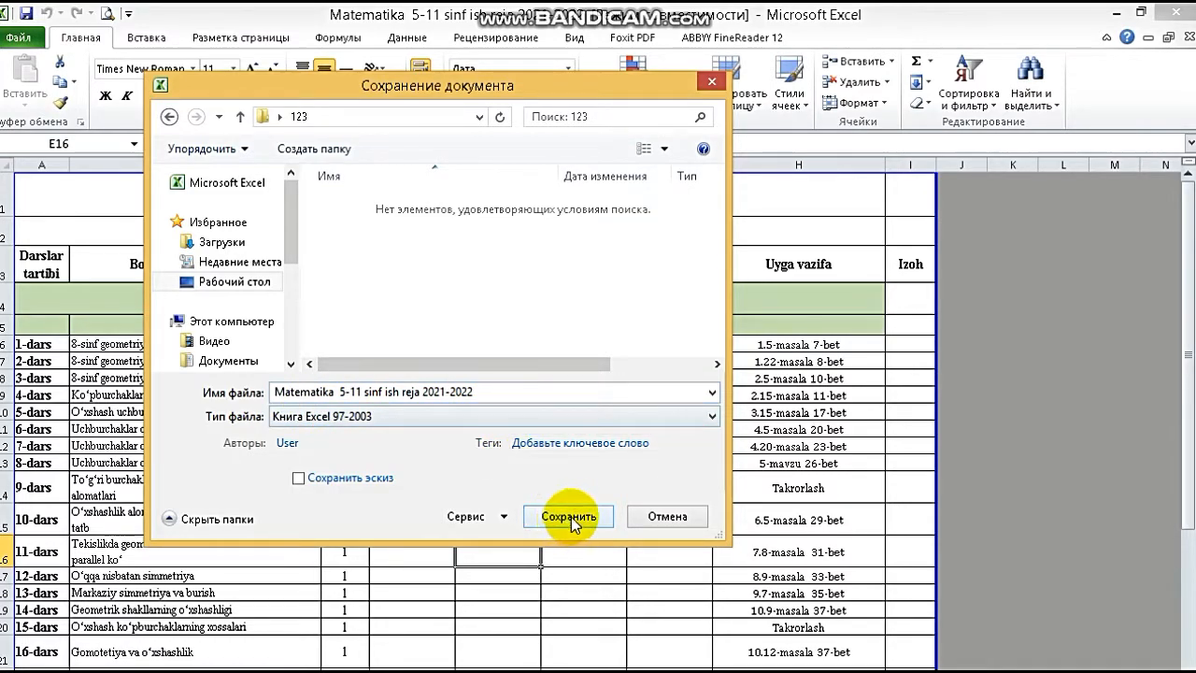
Step: Set the file type to PDF and save the workbook as Matematika 5-11 sinf ish reja 2021-2022
{"action": "left_click", "coordinate": [351, 418]}
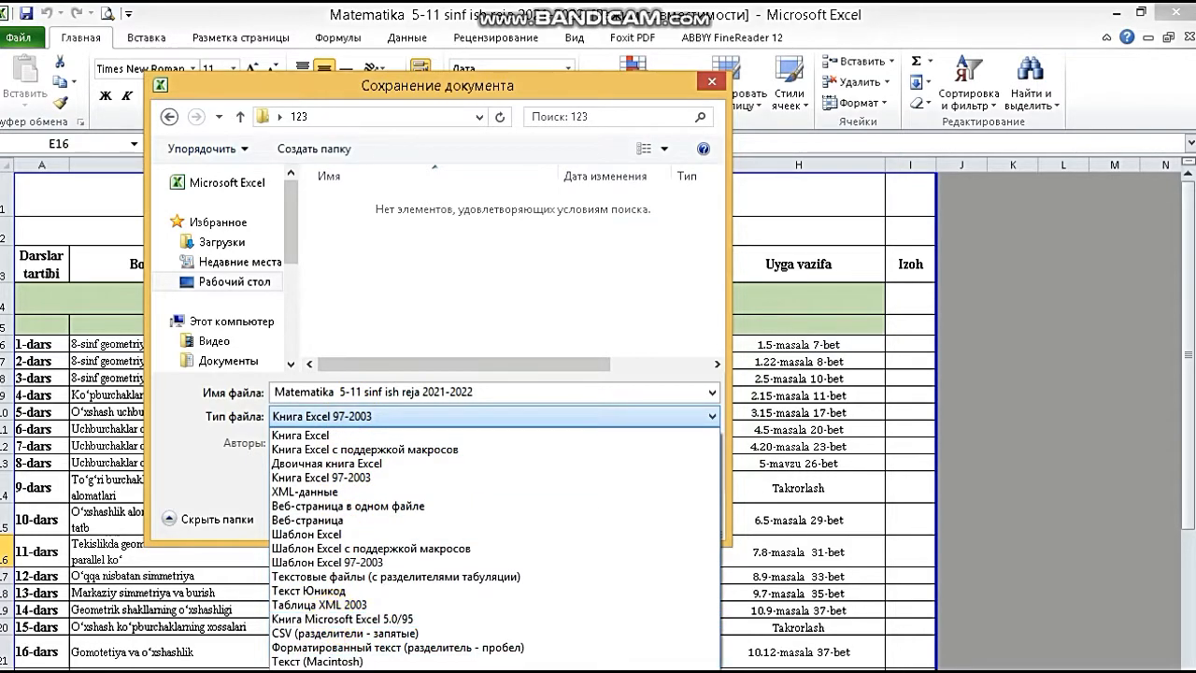
{"action": "left_click", "coordinate": [308, 668]}
{"action": "left_click", "coordinate": [457, 392]}
{"action": "left_click", "coordinate": [492, 391]}
{"action": "left_click", "coordinate": [307, 418]}
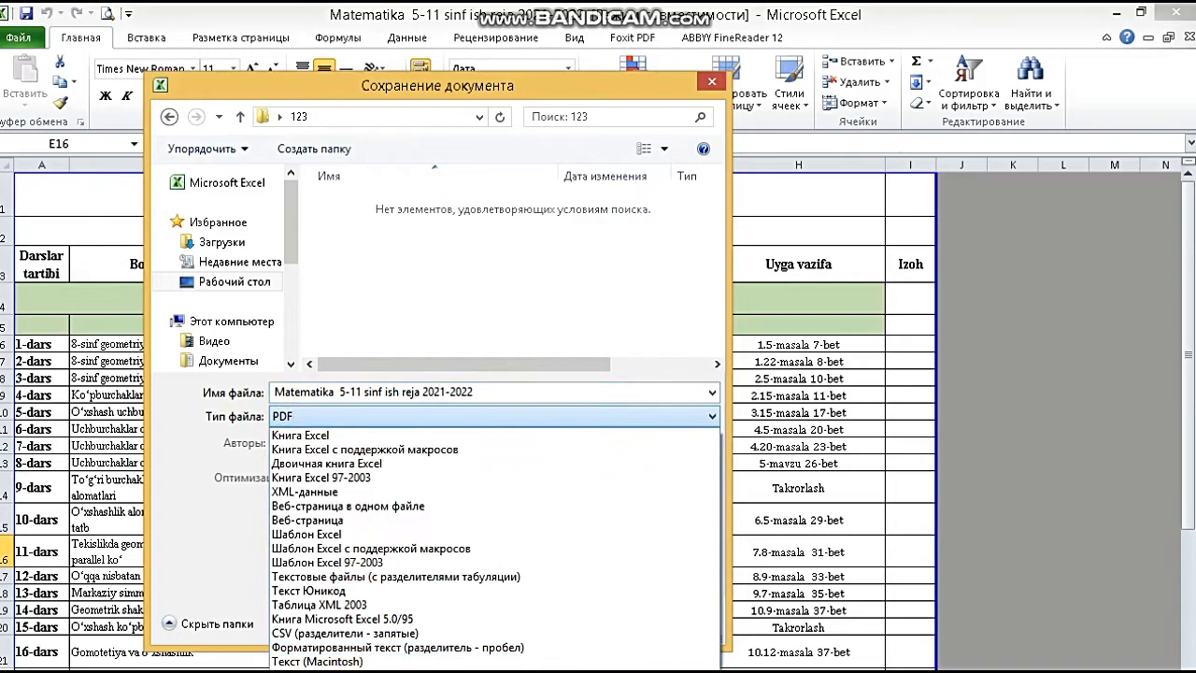
{"action": "left_click", "coordinate": [308, 417]}
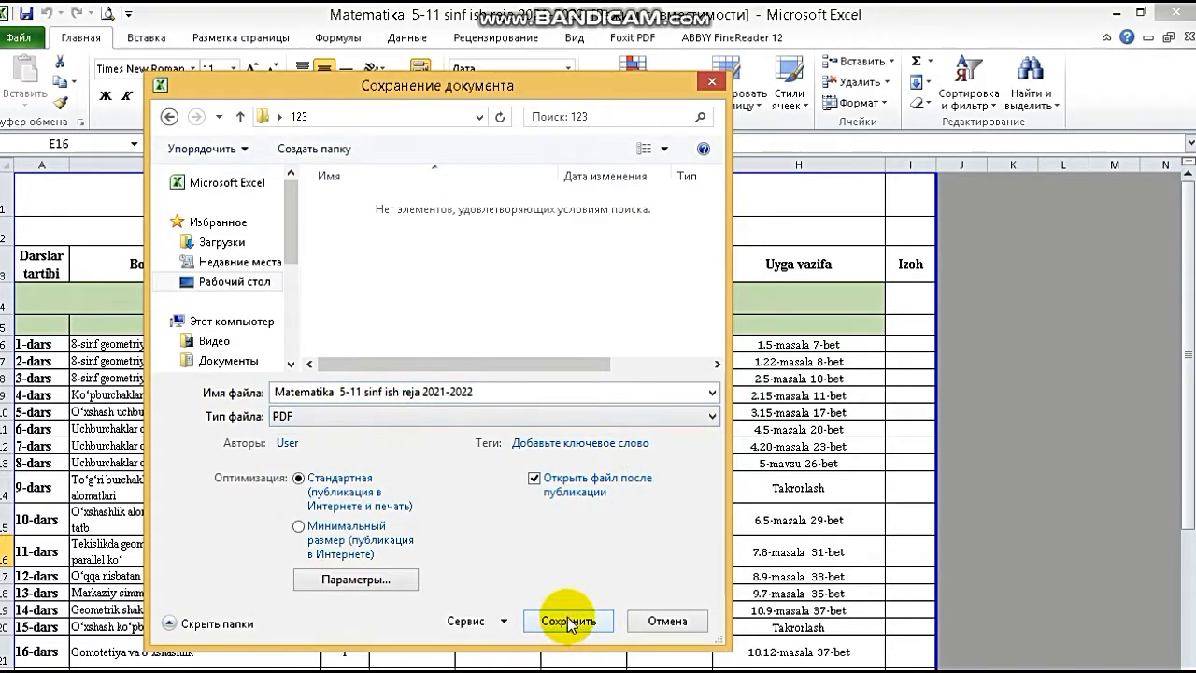
{"action": "left_click", "coordinate": [572, 619]}
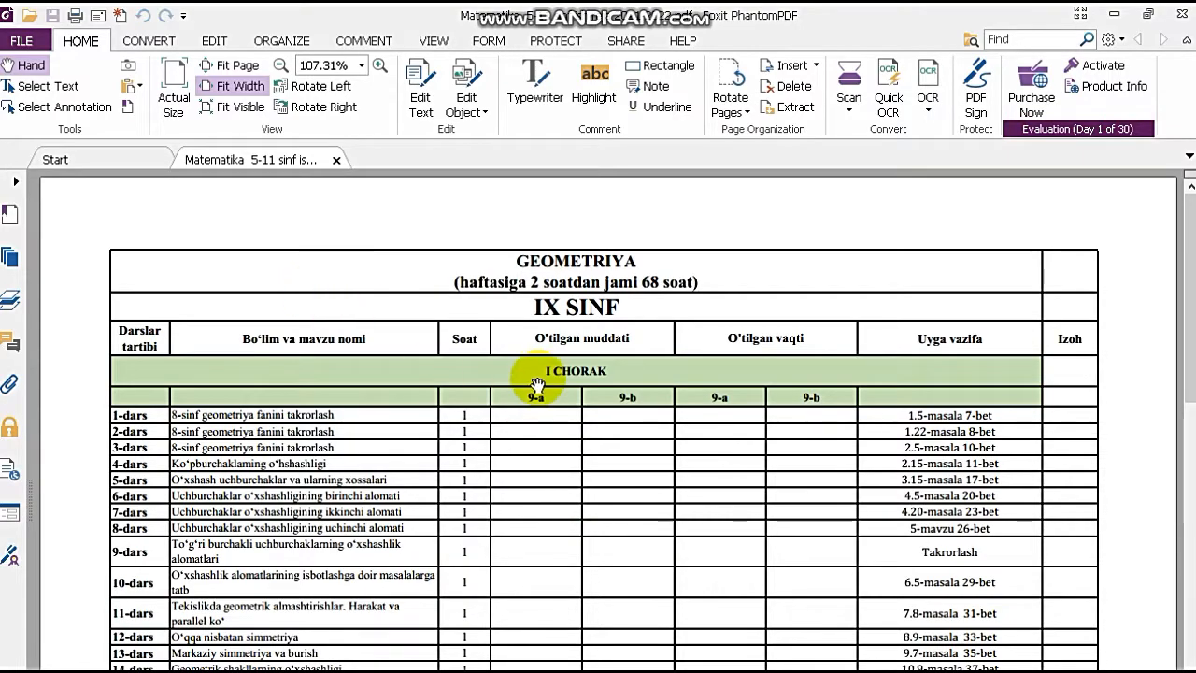
Step: Review the exported Matematika PDF's table, close the PDF and minimize the Excel workbook
{"action": "scroll", "coordinate": [645, 459], "scroll_direction": "down", "scroll_amount": 4}
{"action": "scroll", "coordinate": [655, 460], "scroll_direction": "up", "scroll_amount": 4}
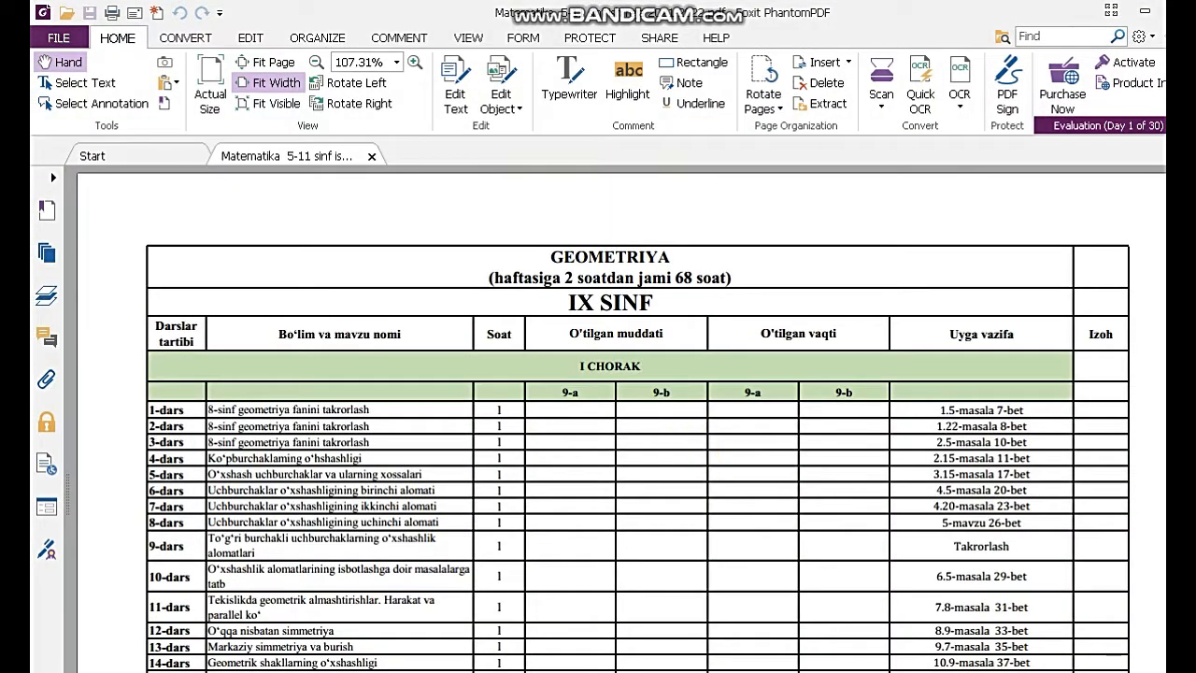
{"action": "key", "text": "alt+F4"}
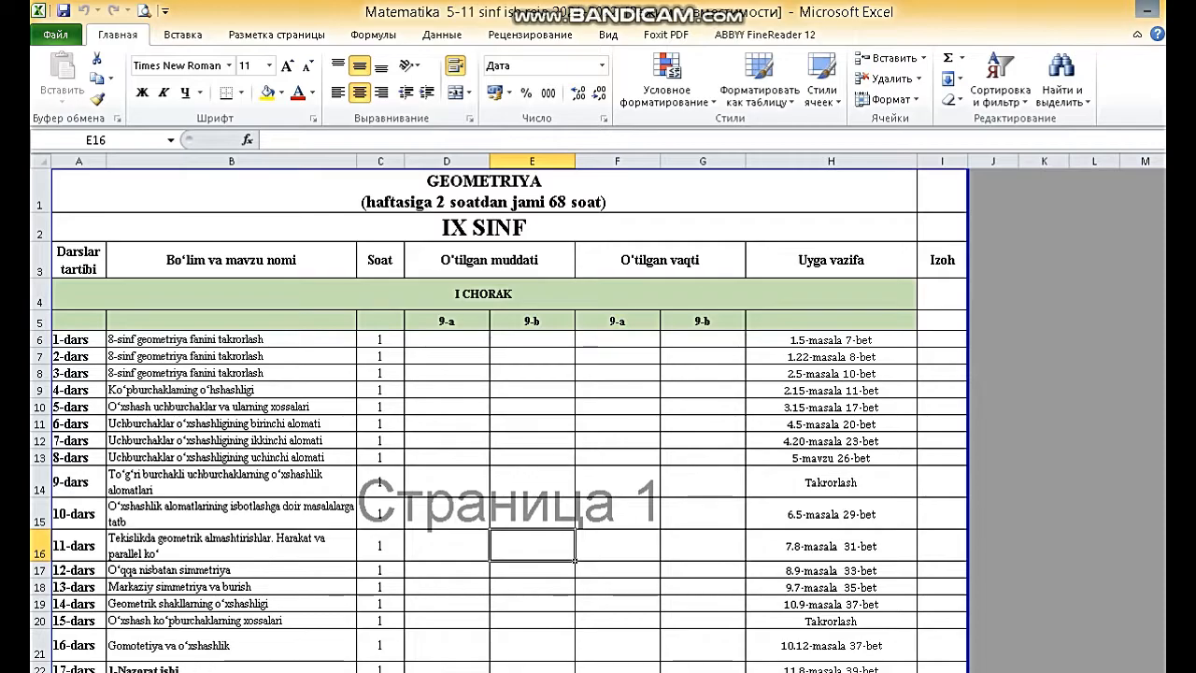
{"action": "left_click", "coordinate": [1147, 8]}
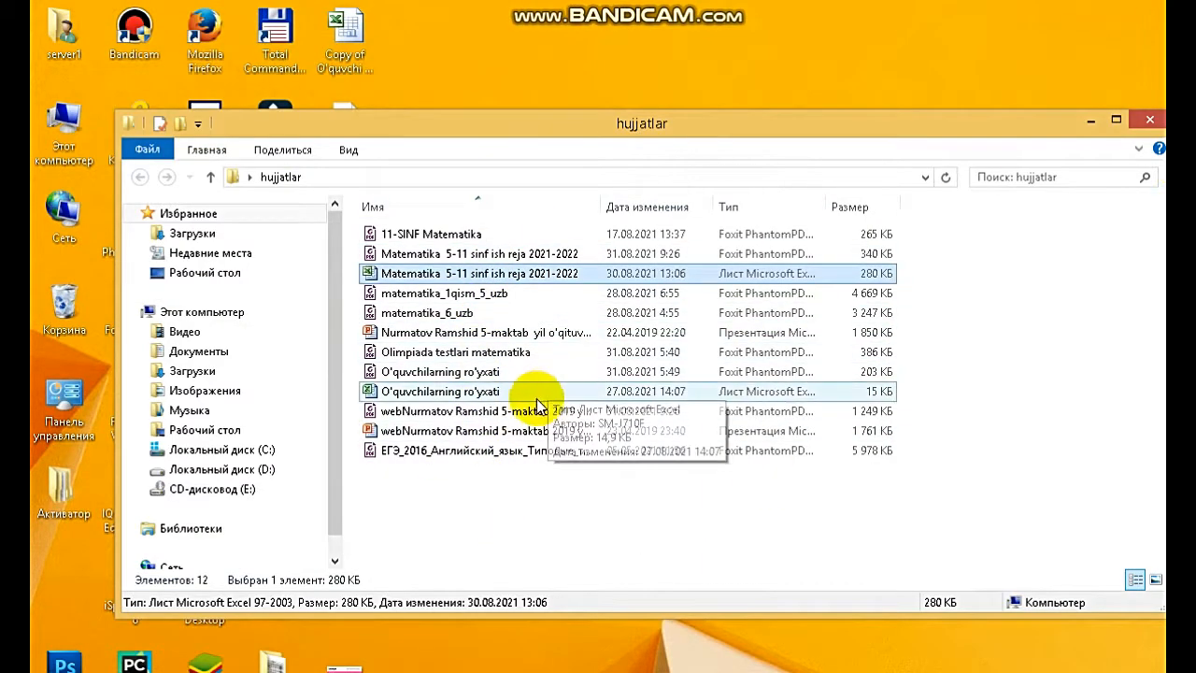
Step: Open the PowerPoint presentation dated 23.04.2019 from the hujjatlar folder and choose PDF as the format for saving a copy
{"action": "left_click", "coordinate": [430, 433]}
{"action": "double_click", "coordinate": [432, 435]}
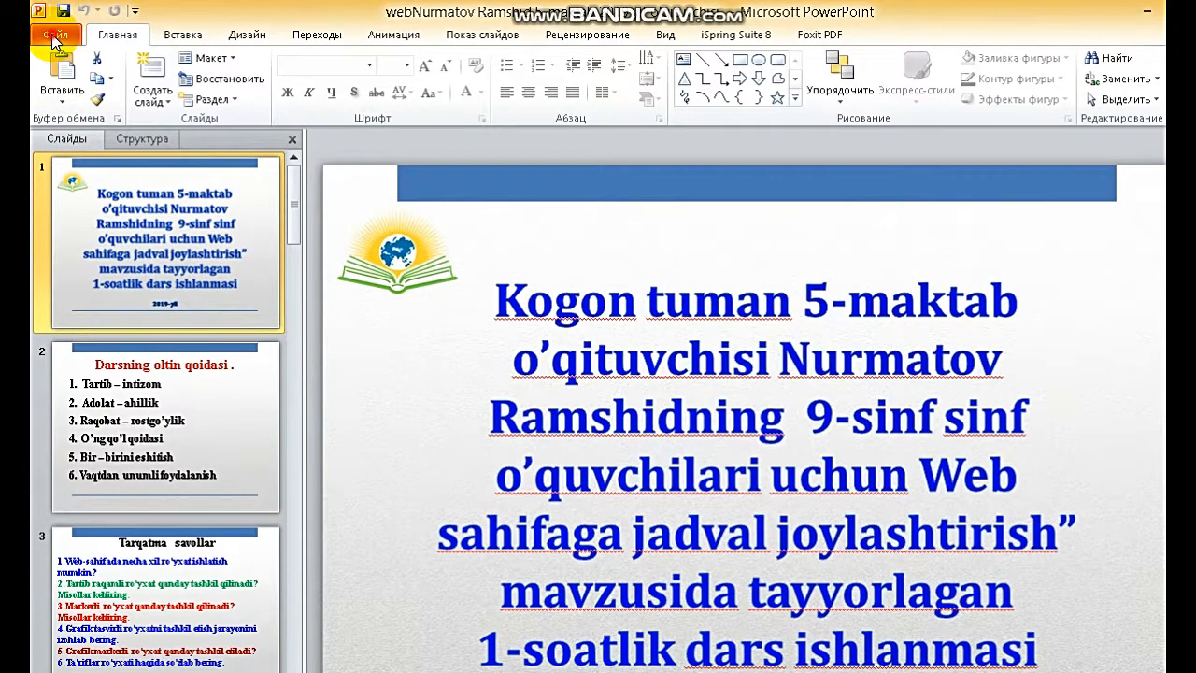
{"action": "left_click", "coordinate": [54, 36]}
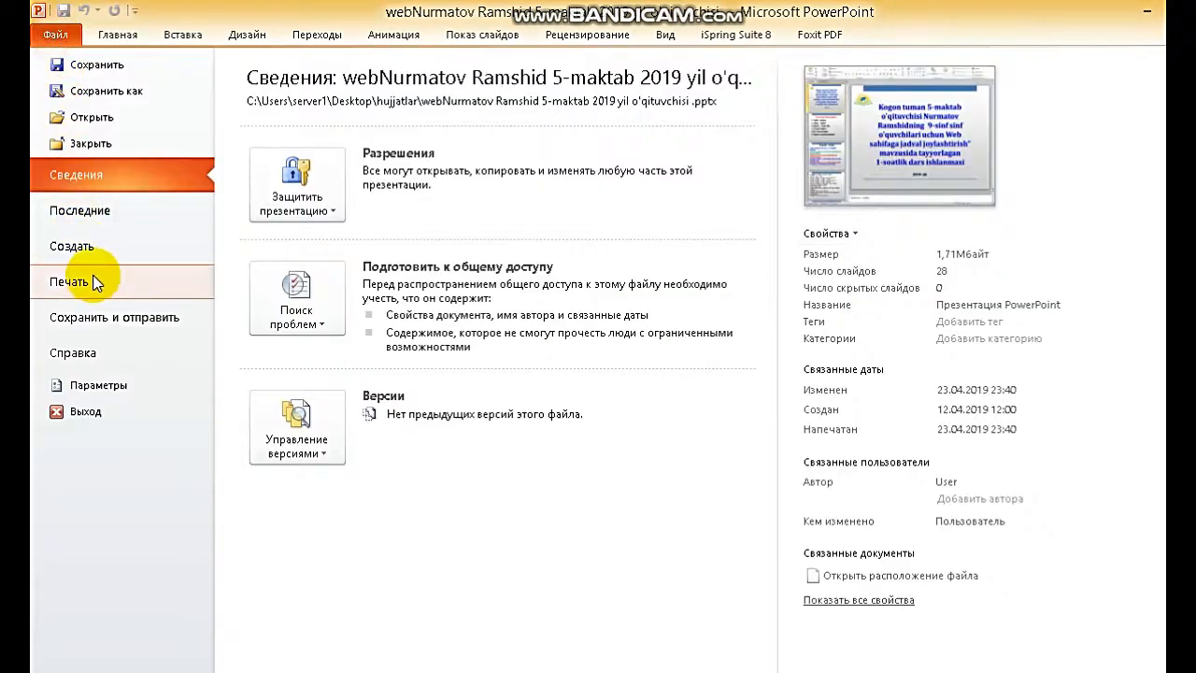
{"action": "left_click", "coordinate": [94, 91]}
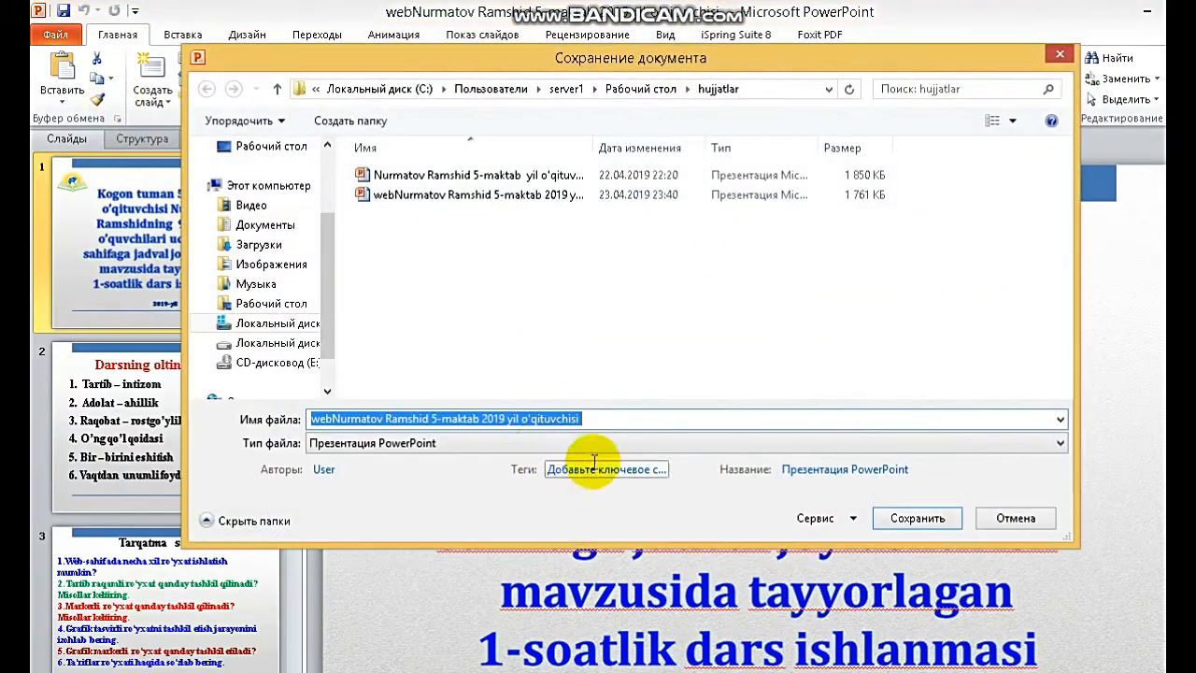
{"action": "left_click", "coordinate": [392, 443]}
{"action": "left_click", "coordinate": [341, 504]}
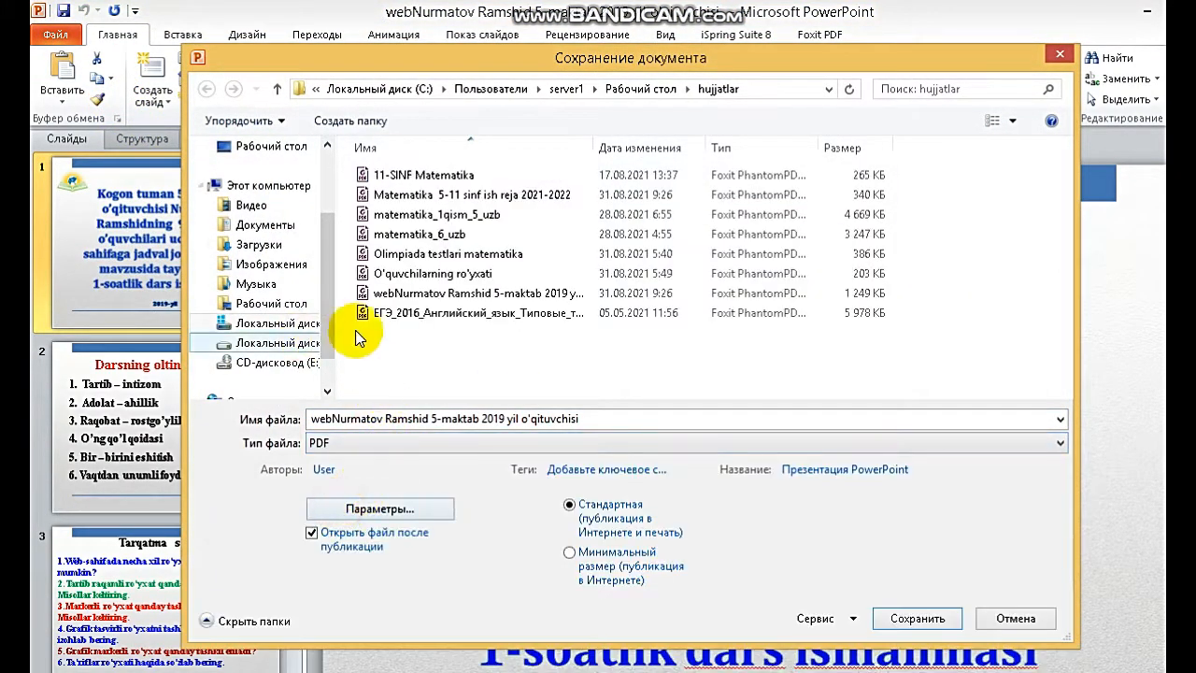
Step: Save the presentation's PDF copy in the desktop folder 123, keeping its existing file name
{"action": "left_click", "coordinate": [271, 146]}
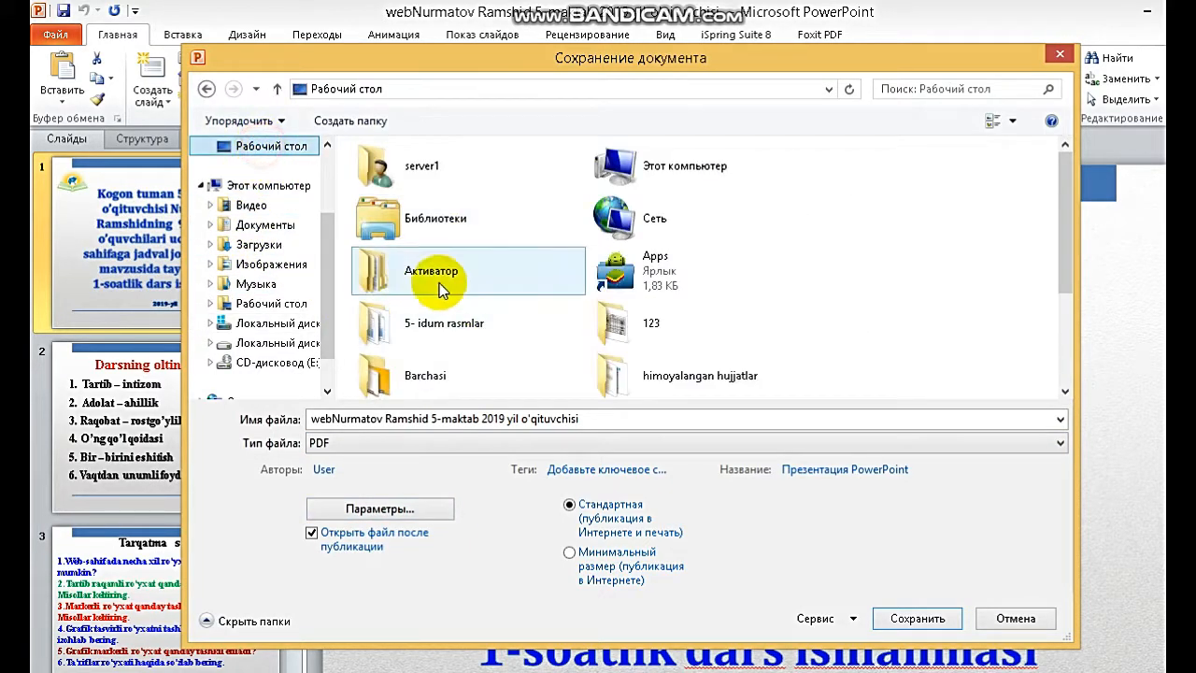
{"action": "double_click", "coordinate": [645, 317]}
{"action": "left_click", "coordinate": [611, 420]}
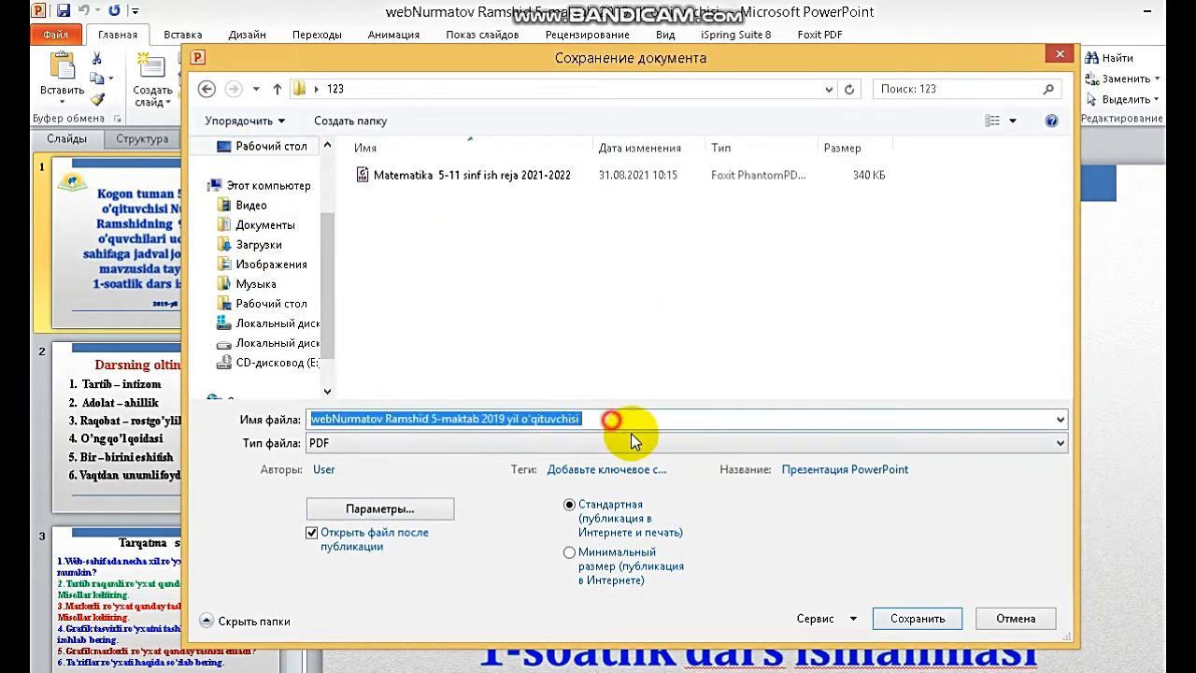
{"action": "left_click", "coordinate": [923, 626]}
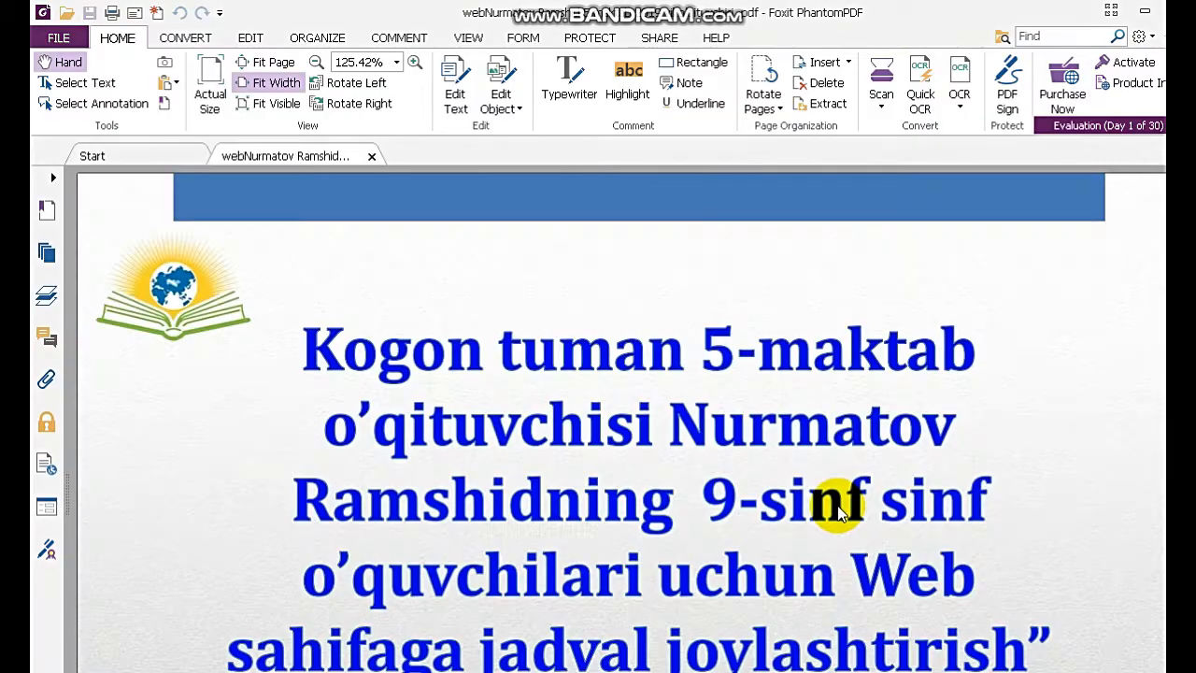
Step: Review the first slides of the exported presentation PDF, close it and return to the hujjatlar folder
{"action": "scroll", "coordinate": [700, 366], "scroll_direction": "down", "scroll_amount": 8}
{"action": "scroll", "coordinate": [691, 393], "scroll_direction": "down", "scroll_amount": 5}
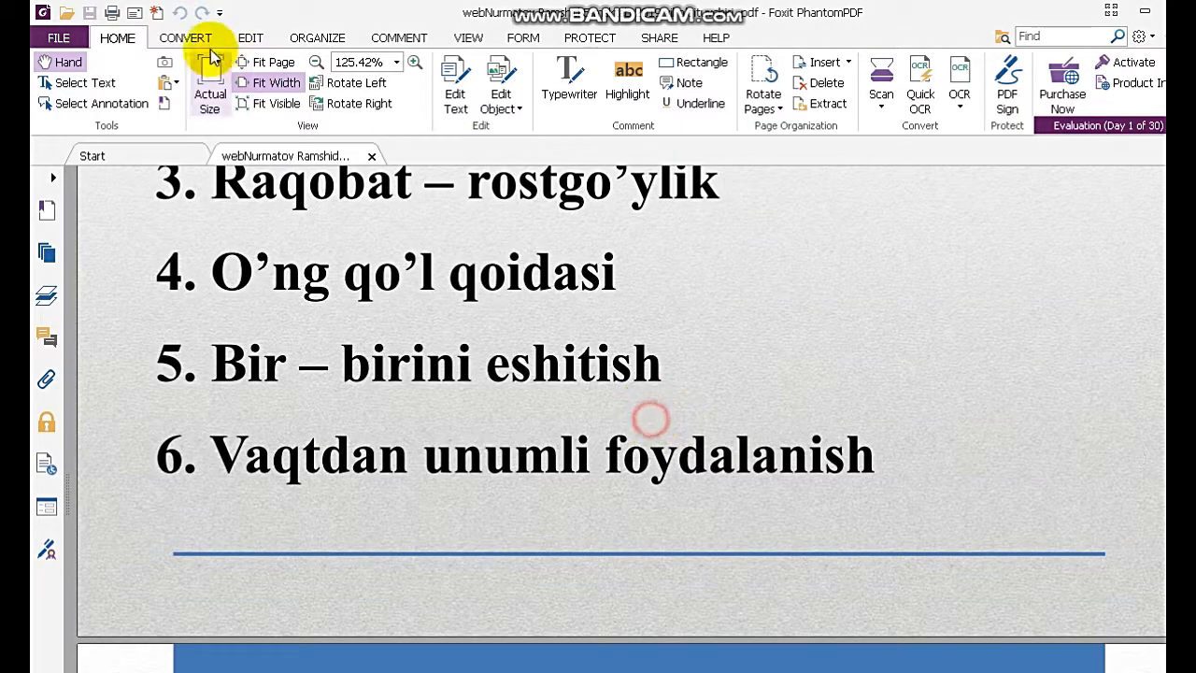
{"action": "scroll", "coordinate": [357, 308], "scroll_direction": "up", "scroll_amount": 1}
{"action": "scroll", "coordinate": [357, 308], "scroll_direction": "up", "scroll_amount": 5}
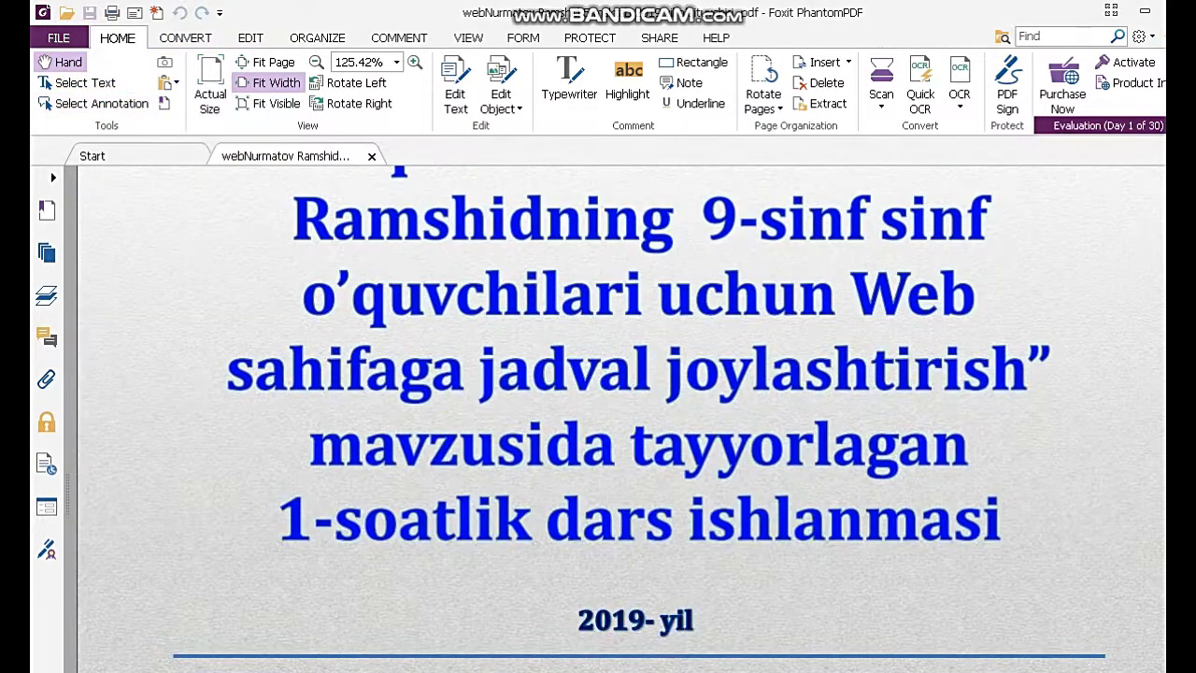
{"action": "left_click", "coordinate": [1191, 12]}
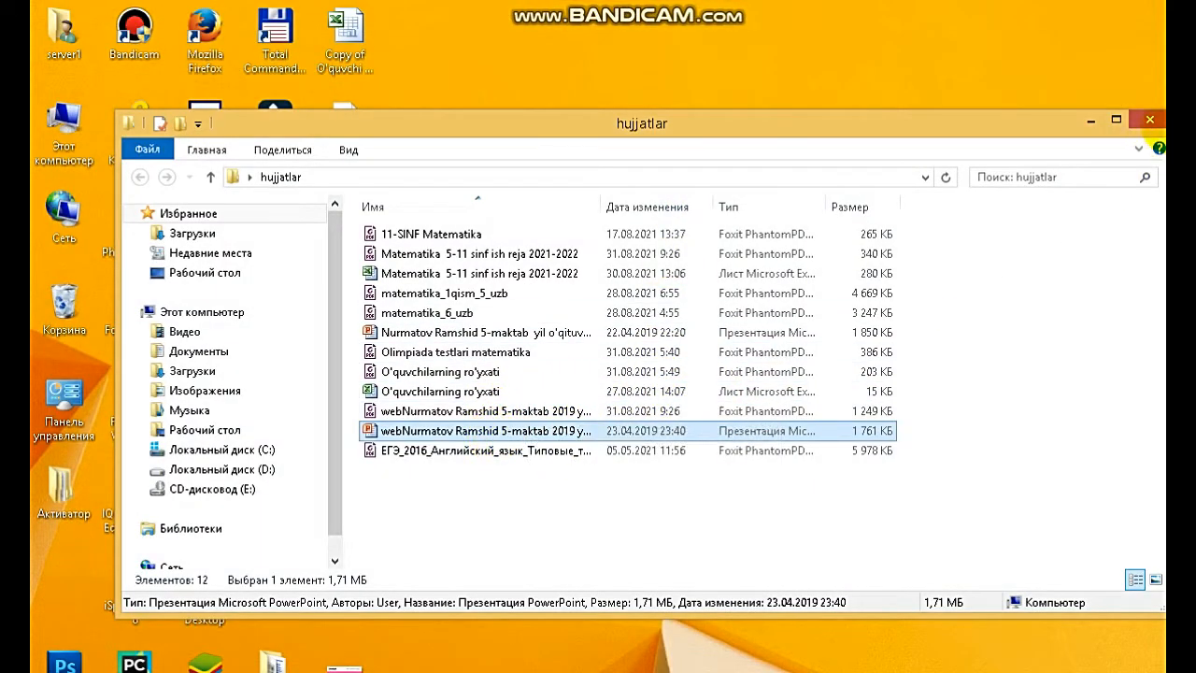
Step: Close the hujjatlar folder and open the Word document jismoniy tarbiya ish reja 2022 from the desktop
{"action": "left_click", "coordinate": [1154, 123]}
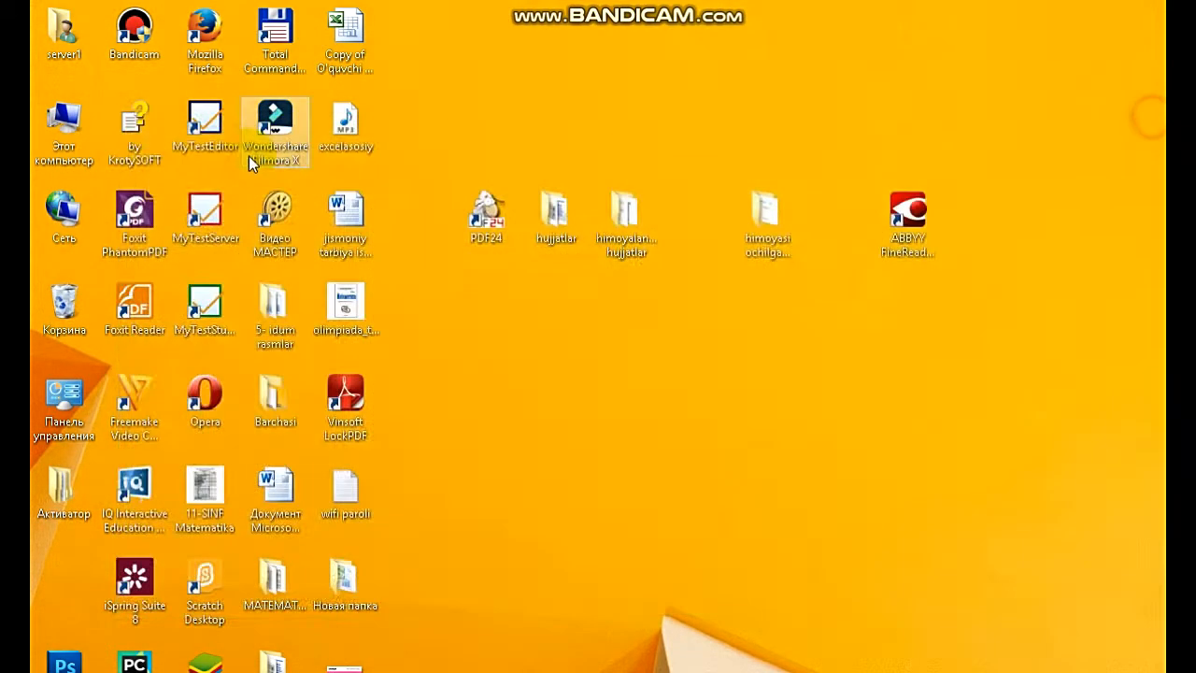
{"action": "double_click", "coordinate": [338, 234]}
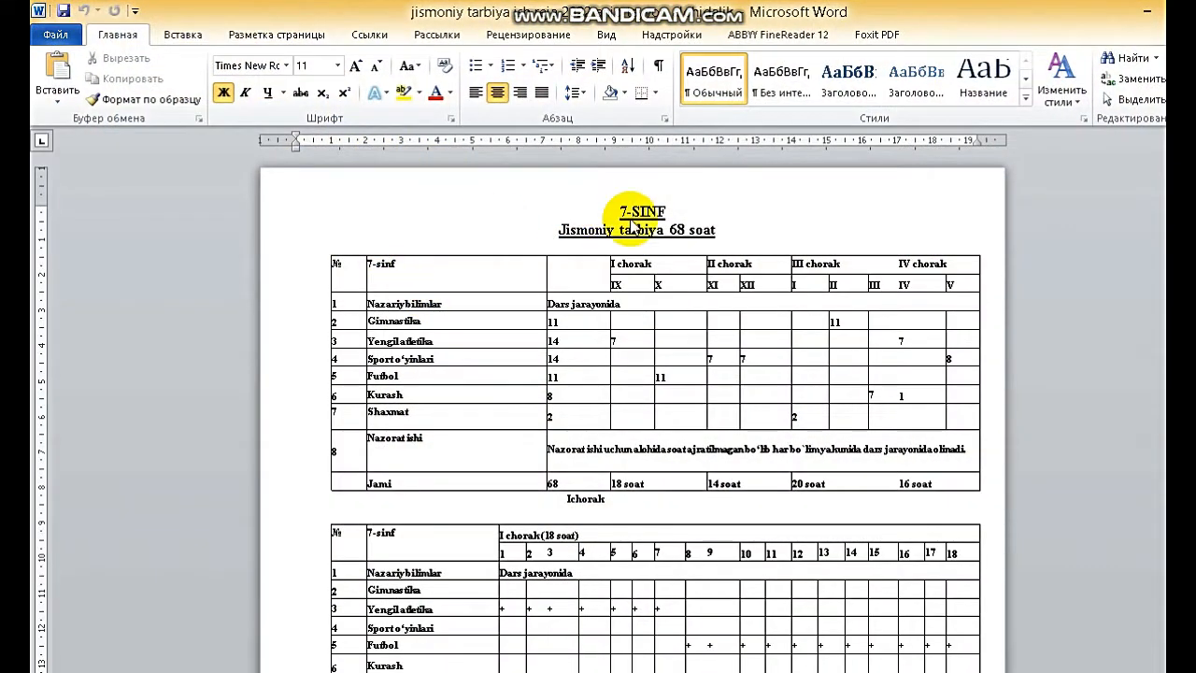
{"action": "left_click", "coordinate": [630, 216]}
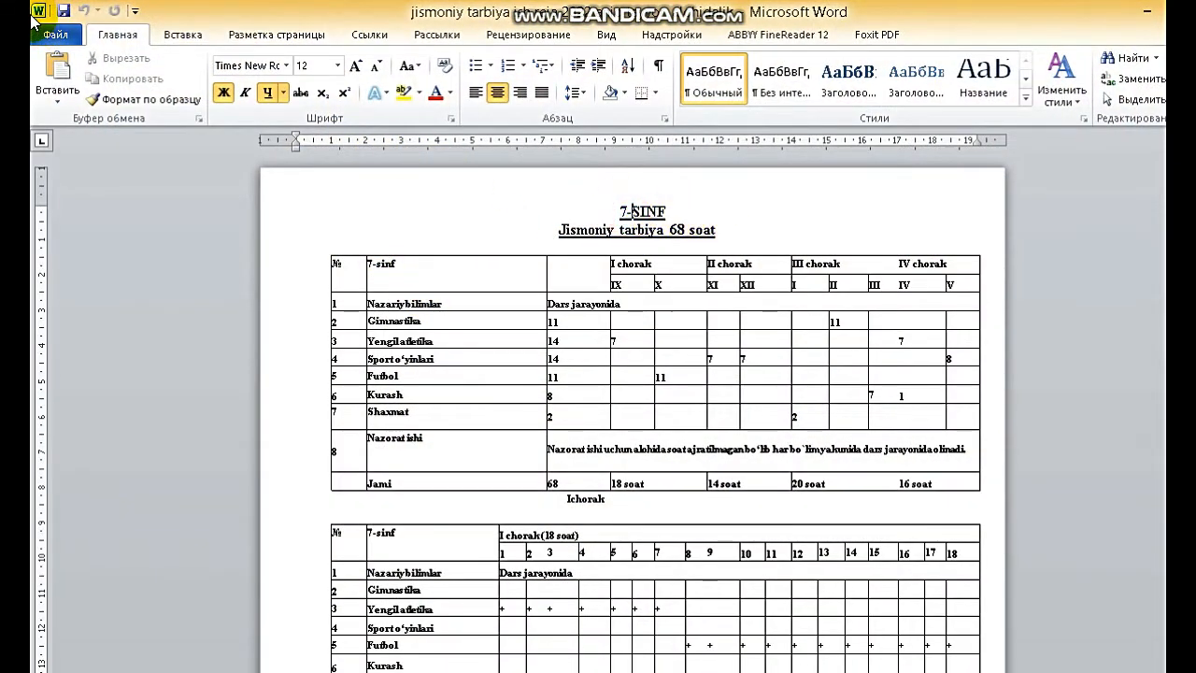
Step: Save the Word document as a PDF in the desktop folder 123, keeping its existing file name
{"action": "left_click", "coordinate": [55, 35]}
{"action": "left_click", "coordinate": [105, 91]}
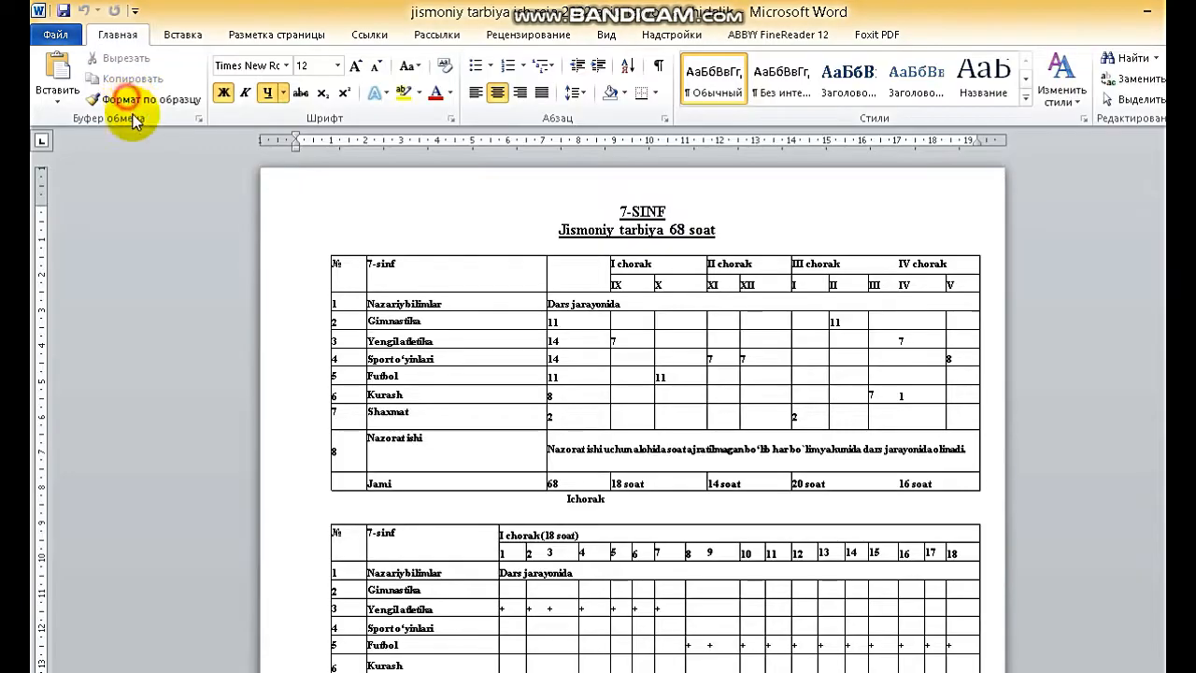
{"action": "left_click", "coordinate": [374, 669]}
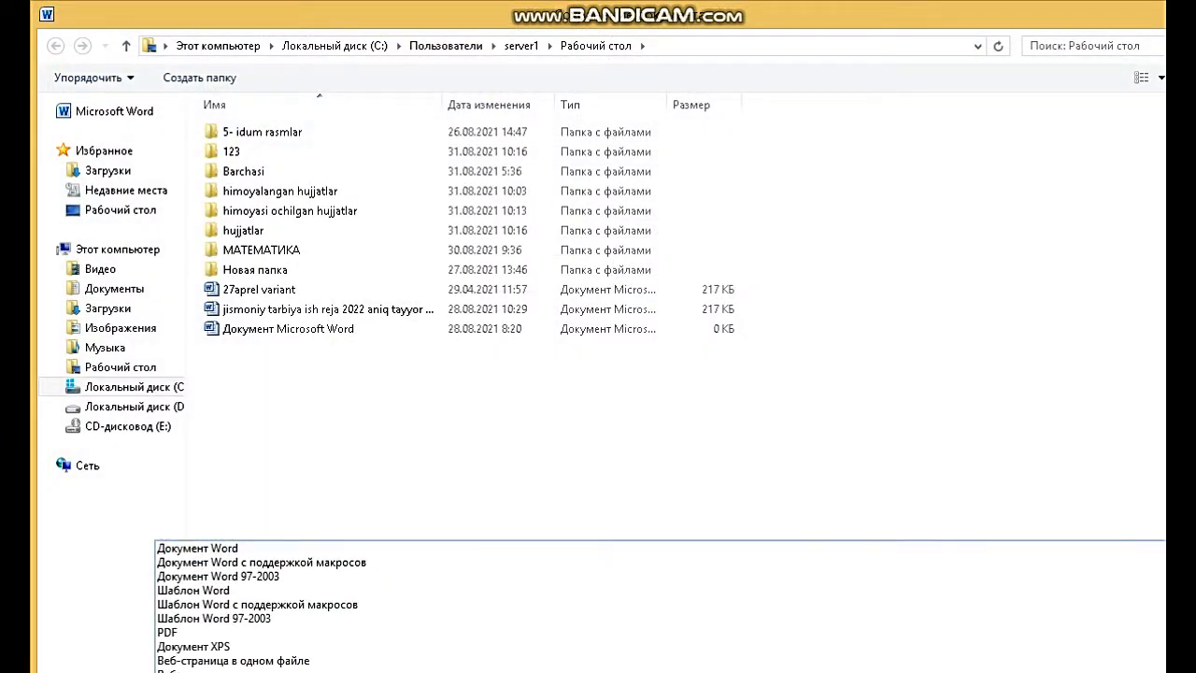
{"action": "left_click", "coordinate": [208, 632]}
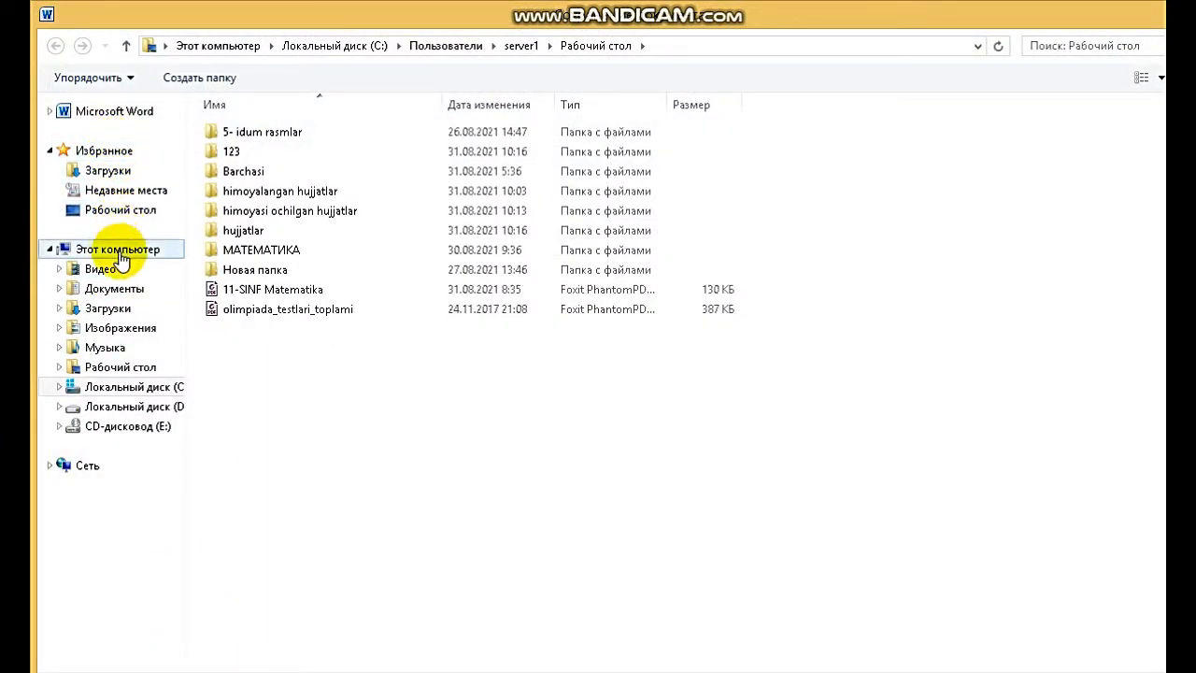
{"action": "left_click", "coordinate": [107, 208]}
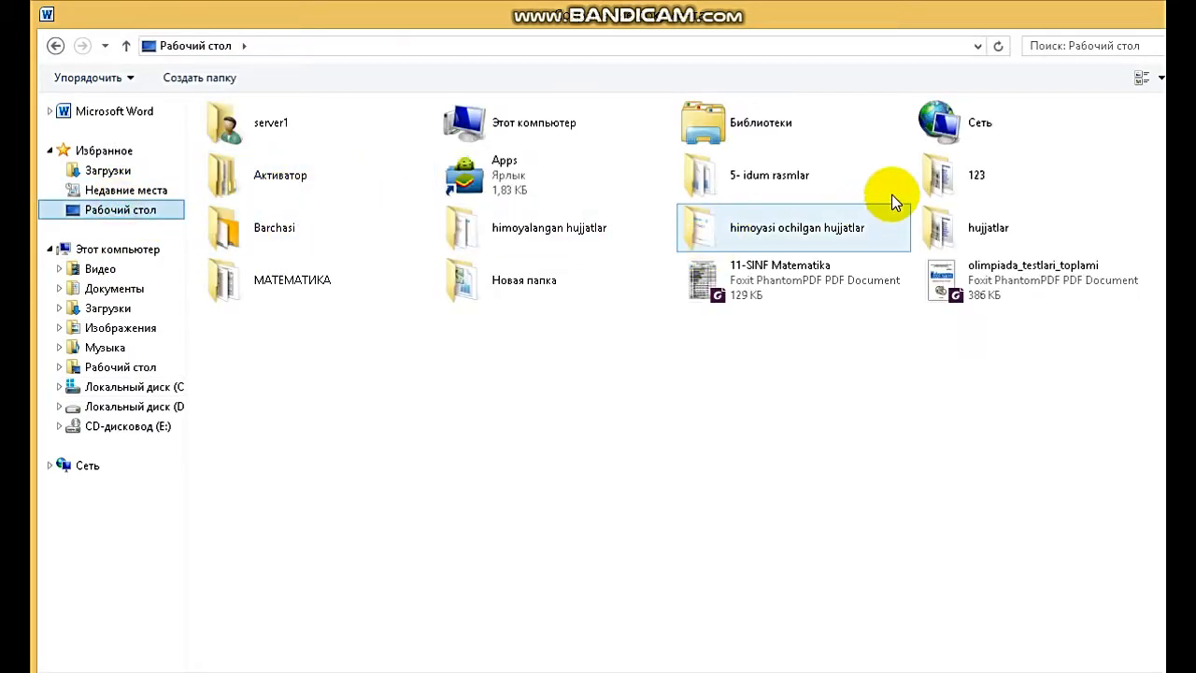
{"action": "double_click", "coordinate": [979, 187]}
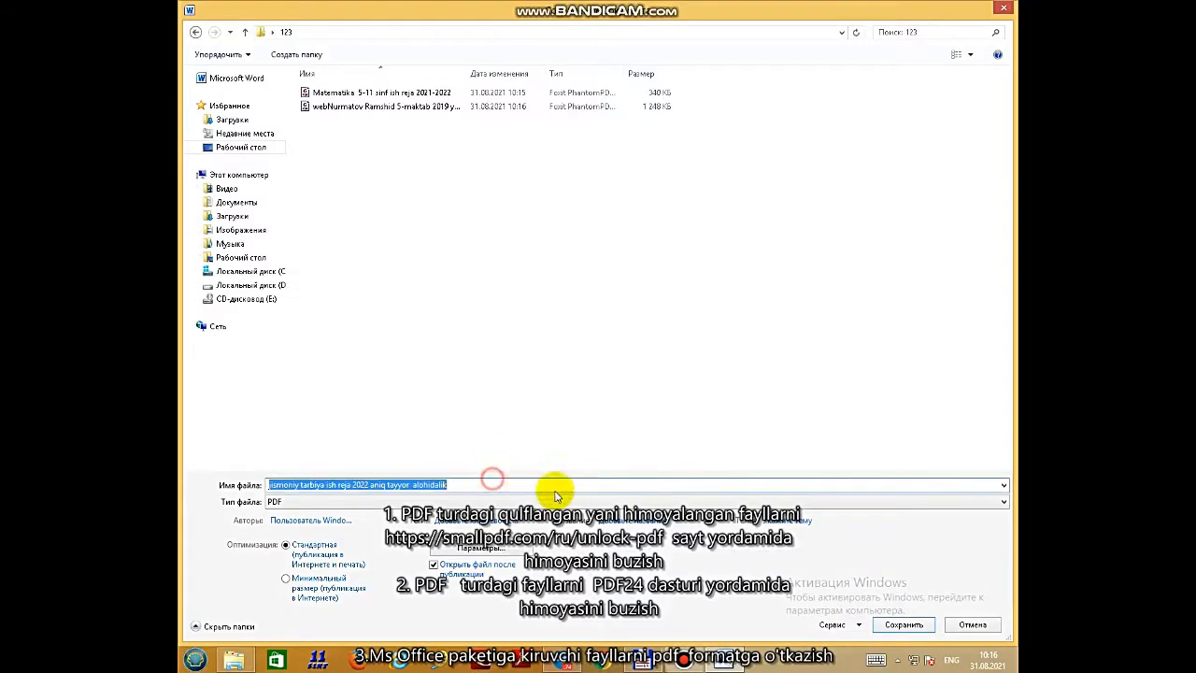
{"action": "left_click", "coordinate": [902, 624]}
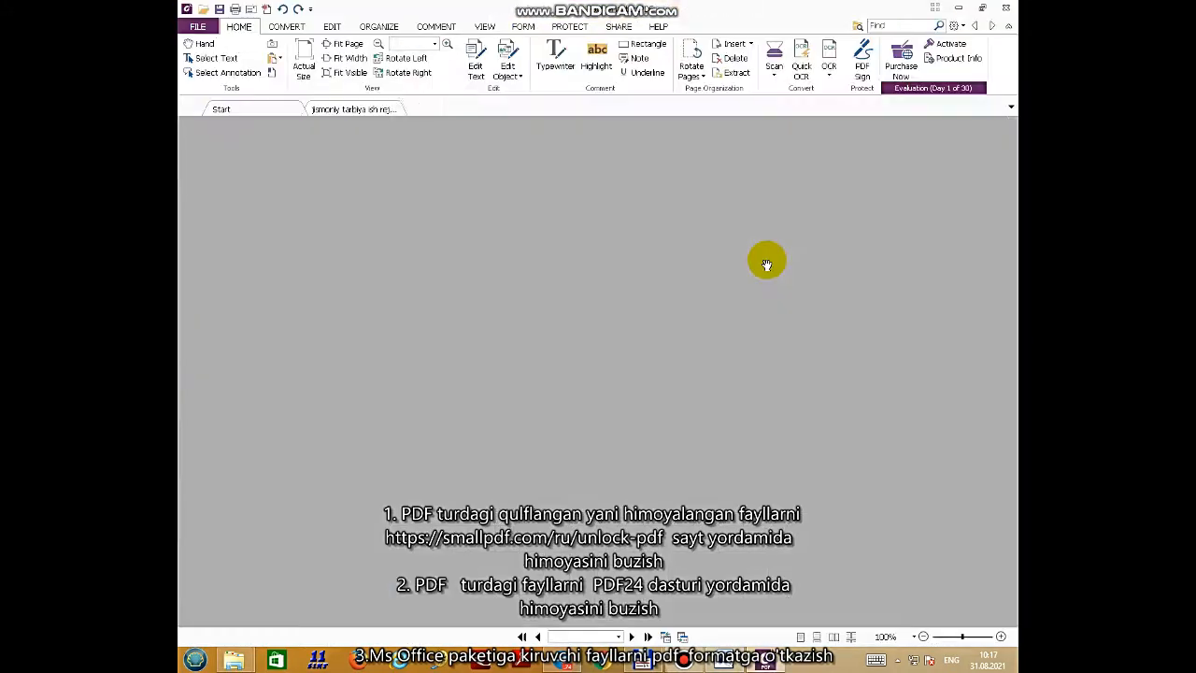
Step: Review the lesson plan tables in the exported jismoniy tarbiya PDF and close it
{"action": "scroll", "coordinate": [587, 187], "scroll_direction": "down", "scroll_amount": 5}
{"action": "scroll", "coordinate": [589, 190], "scroll_direction": "down", "scroll_amount": 2}
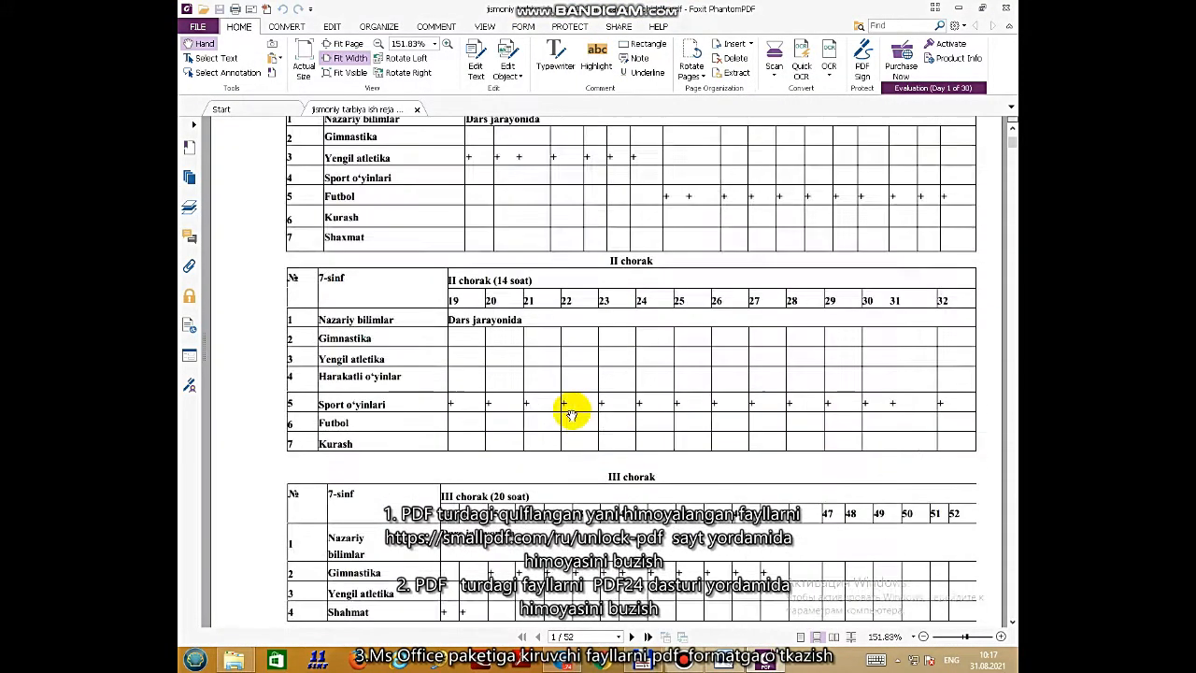
{"action": "scroll", "coordinate": [573, 411], "scroll_direction": "up", "scroll_amount": 7}
{"action": "left_click", "coordinate": [1006, 9]}
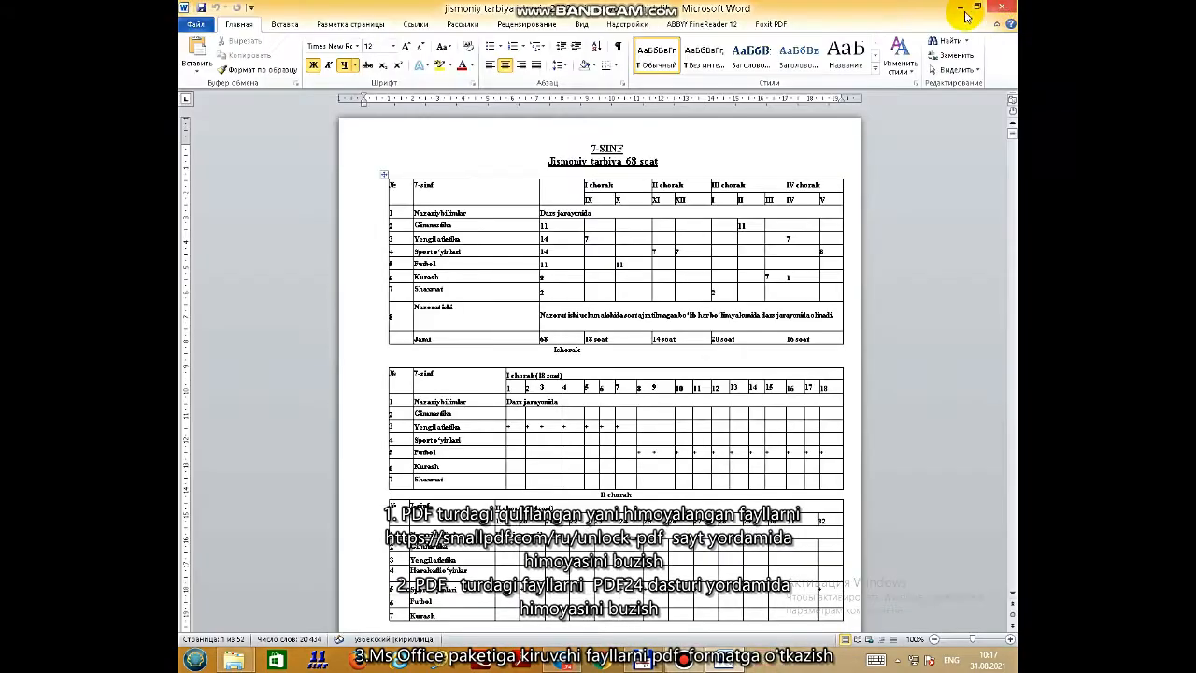
Step: Close the Word document, relocate the folder 123 to an empty area of the desktop and open it
{"action": "left_click", "coordinate": [1004, 8]}
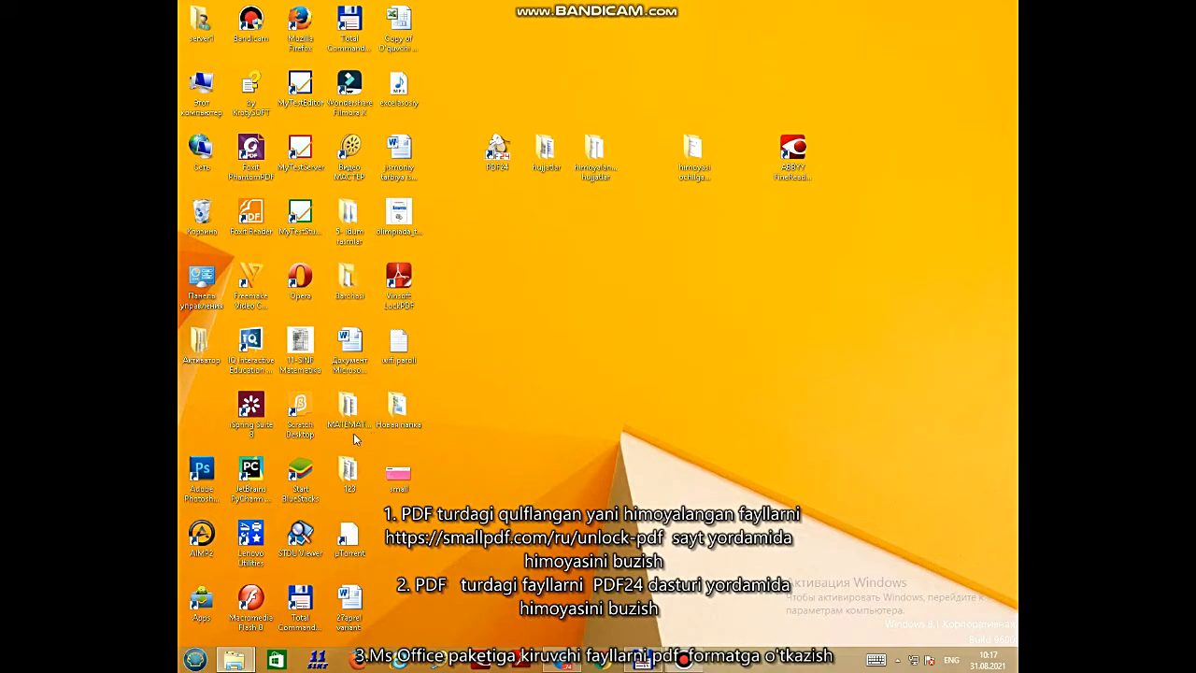
{"action": "left_click_drag", "start_coordinate": [347, 468], "coordinate": [738, 291]}
{"action": "double_click", "coordinate": [740, 280]}
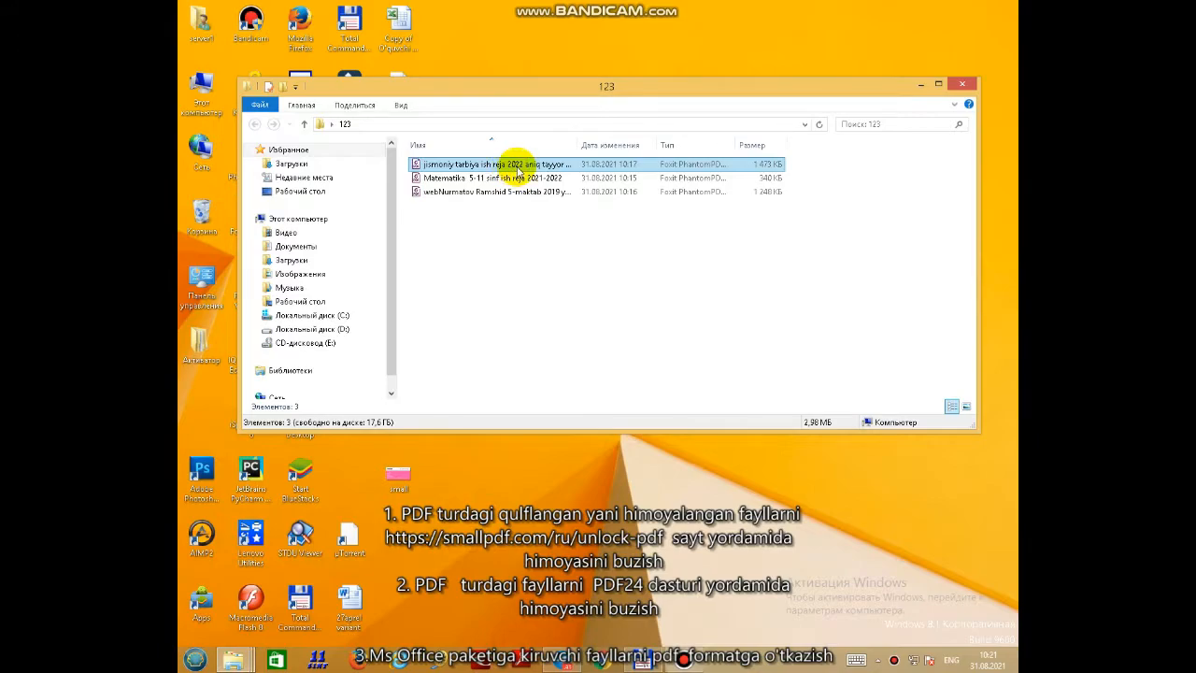
Step: Convert the jismoniy tarbiya ish reja 2022 PDF to a Microsoft Word document with ABBYY FineReader 12
{"action": "right_click", "coordinate": [519, 171]}
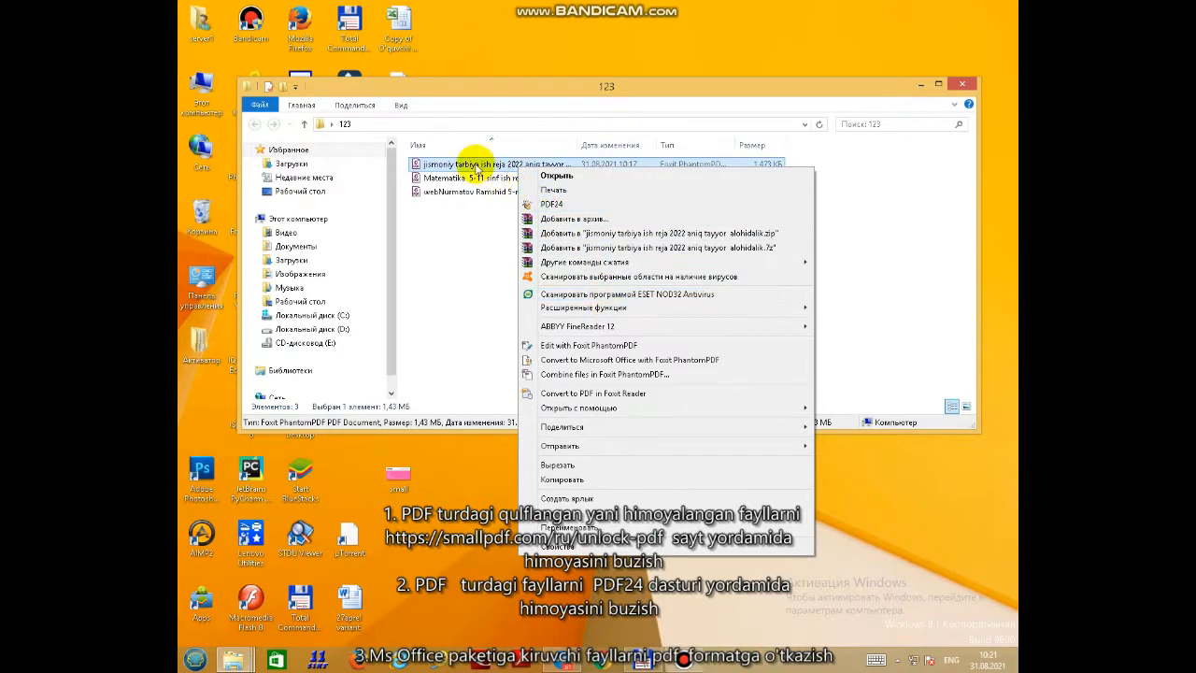
{"action": "right_click", "coordinate": [484, 166]}
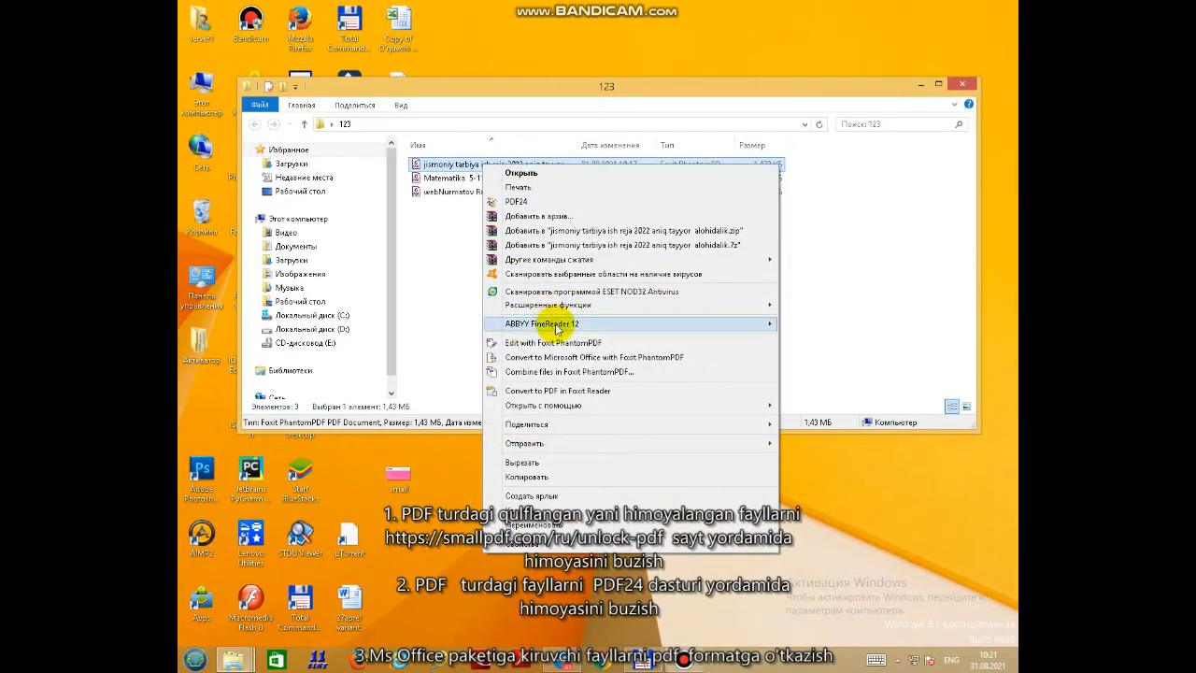
{"action": "mouse_move", "coordinate": [557, 327]}
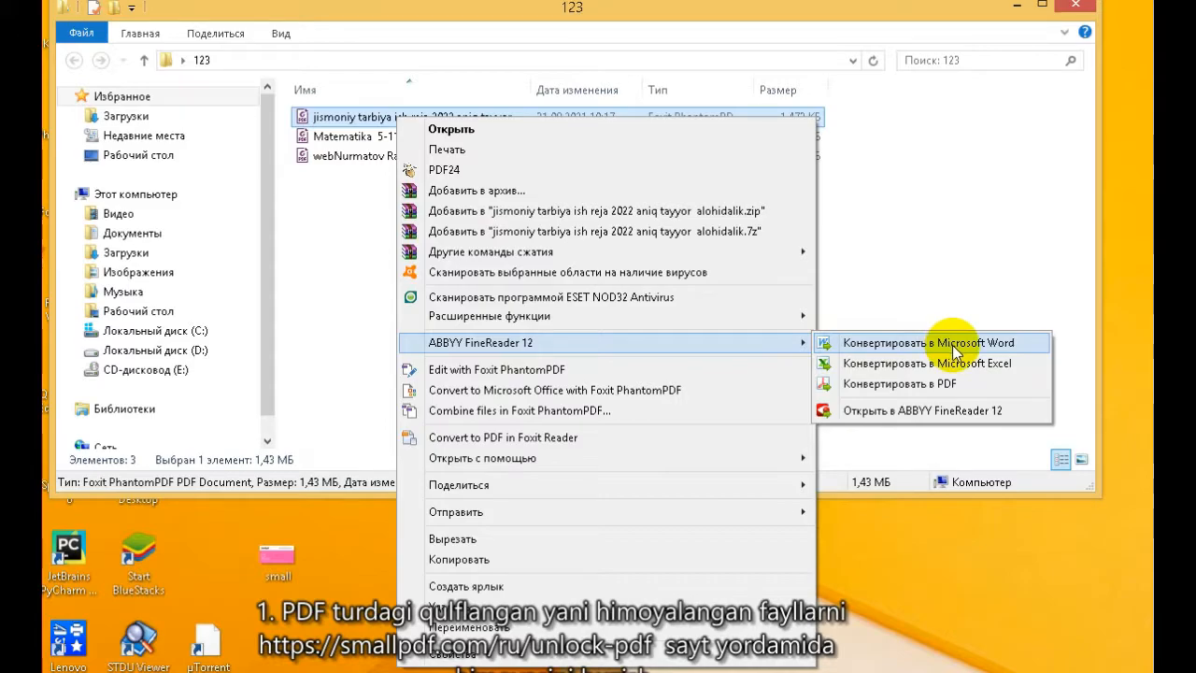
{"action": "left_click", "coordinate": [894, 352]}
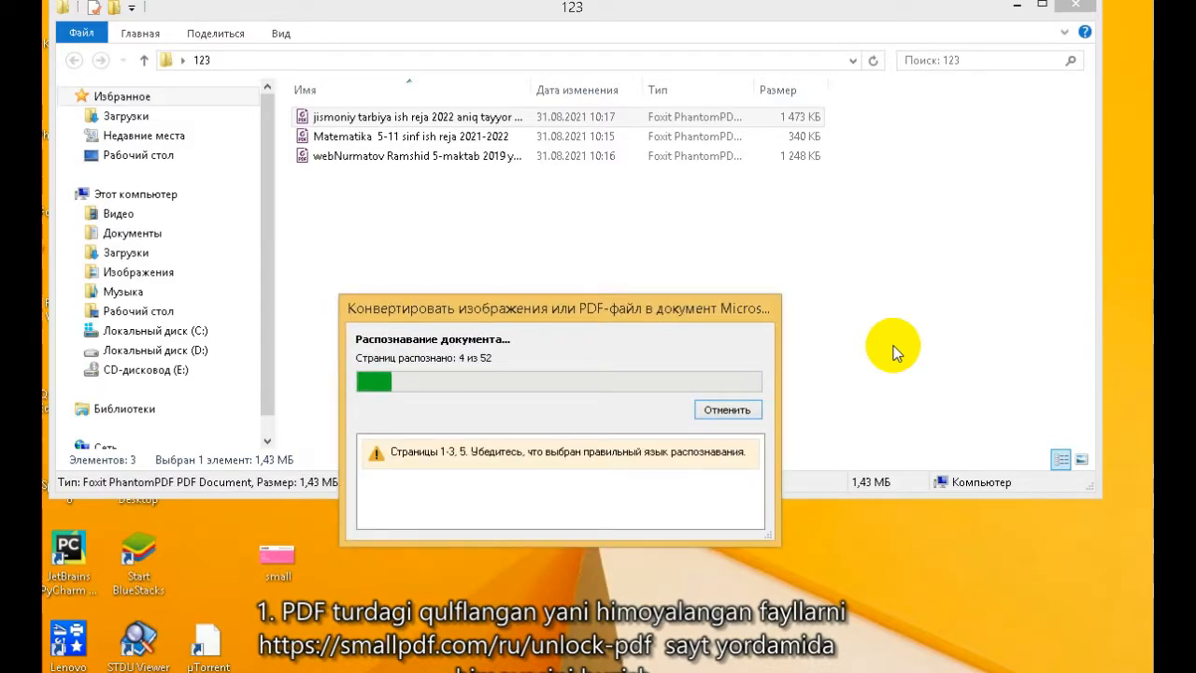
{"action": "left_click_drag", "start_coordinate": [515, 302], "coordinate": [552, 209]}
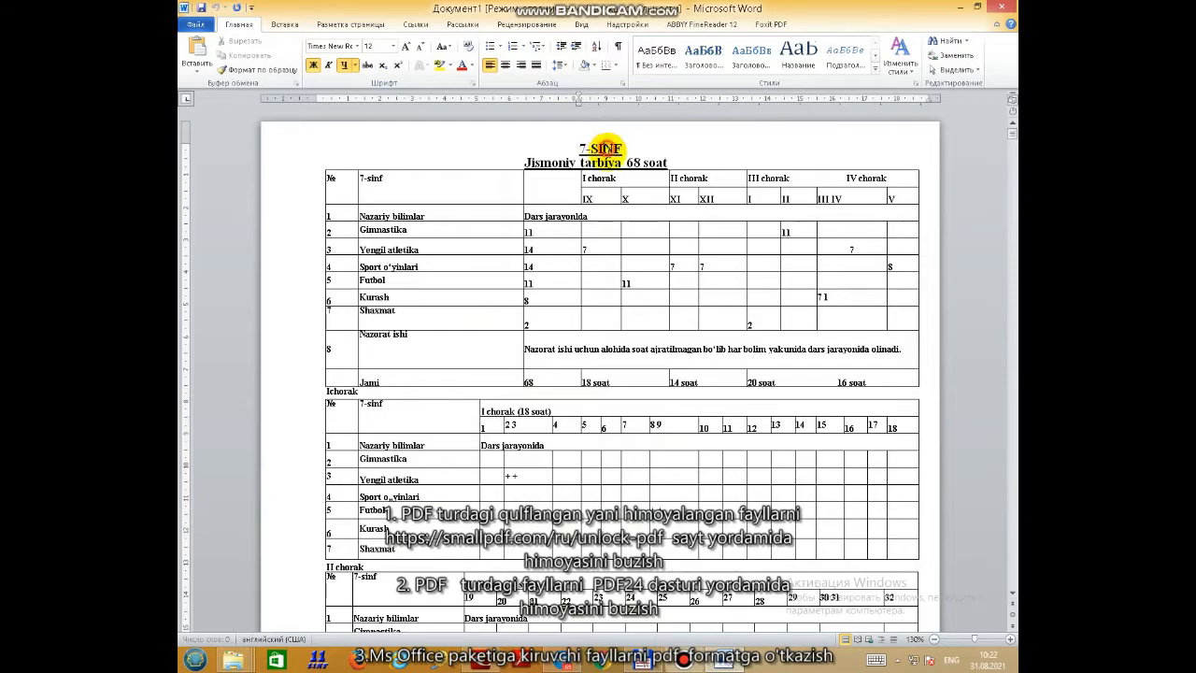
Step: Examine the 7-SINF heading, quarterly tables and lesson plan pages of the converted Word document
{"action": "left_click", "coordinate": [677, 166]}
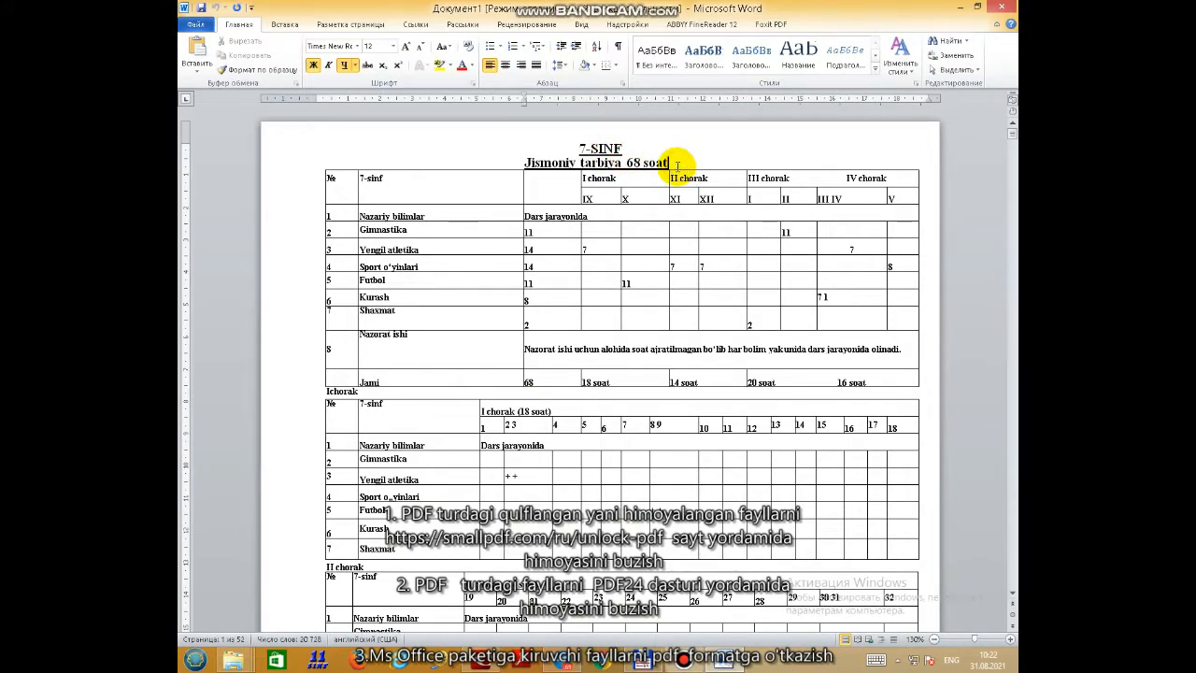
{"action": "left_click", "coordinate": [580, 146]}
{"action": "left_click", "coordinate": [653, 161]}
{"action": "left_click", "coordinate": [628, 157]}
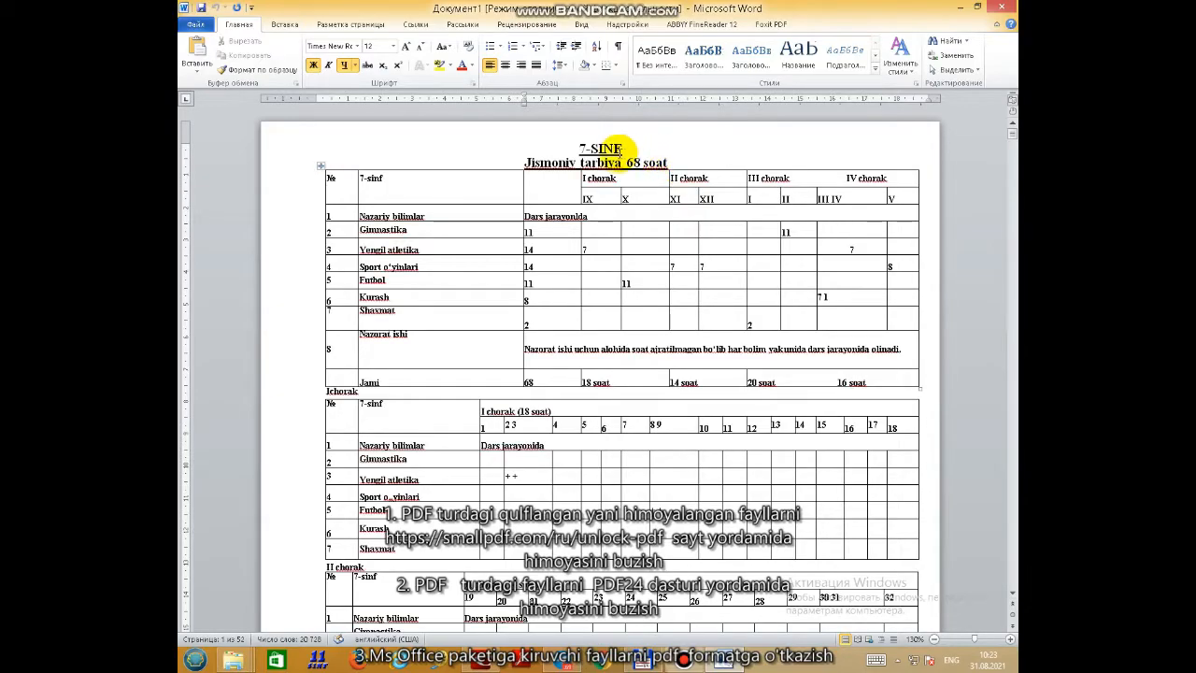
{"action": "scroll", "coordinate": [674, 178], "scroll_direction": "down", "scroll_amount": 5}
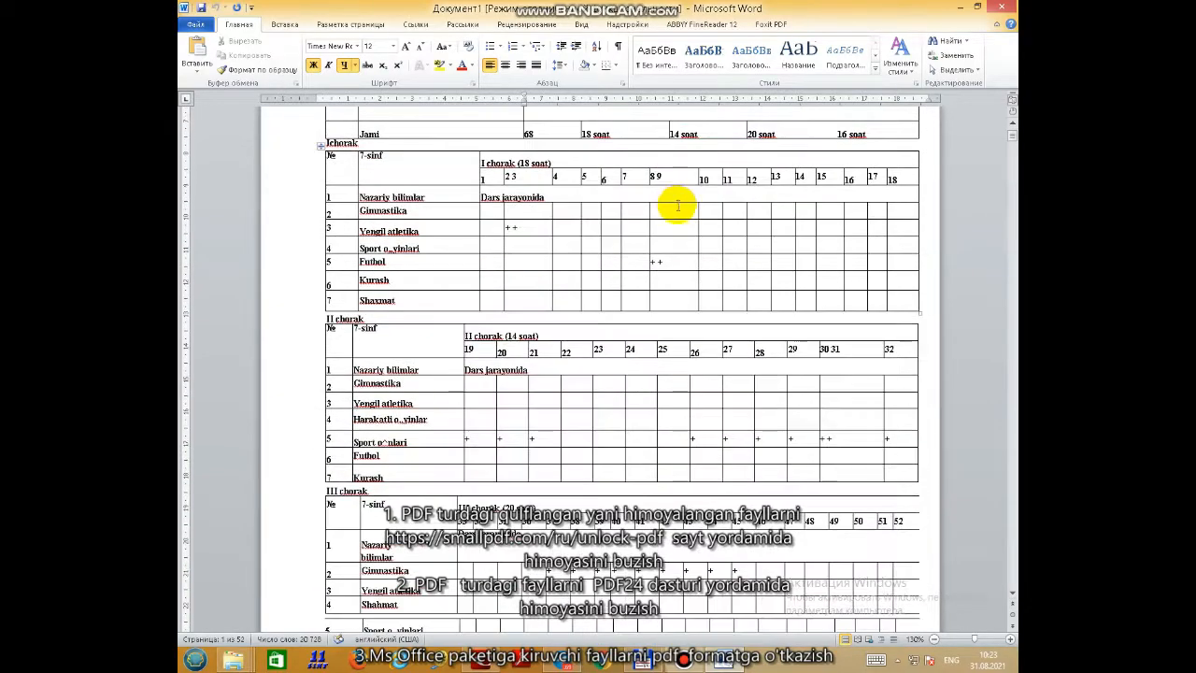
{"action": "scroll", "coordinate": [668, 205], "scroll_direction": "up", "scroll_amount": 5}
{"action": "scroll", "coordinate": [596, 193], "scroll_direction": "down", "scroll_amount": 15}
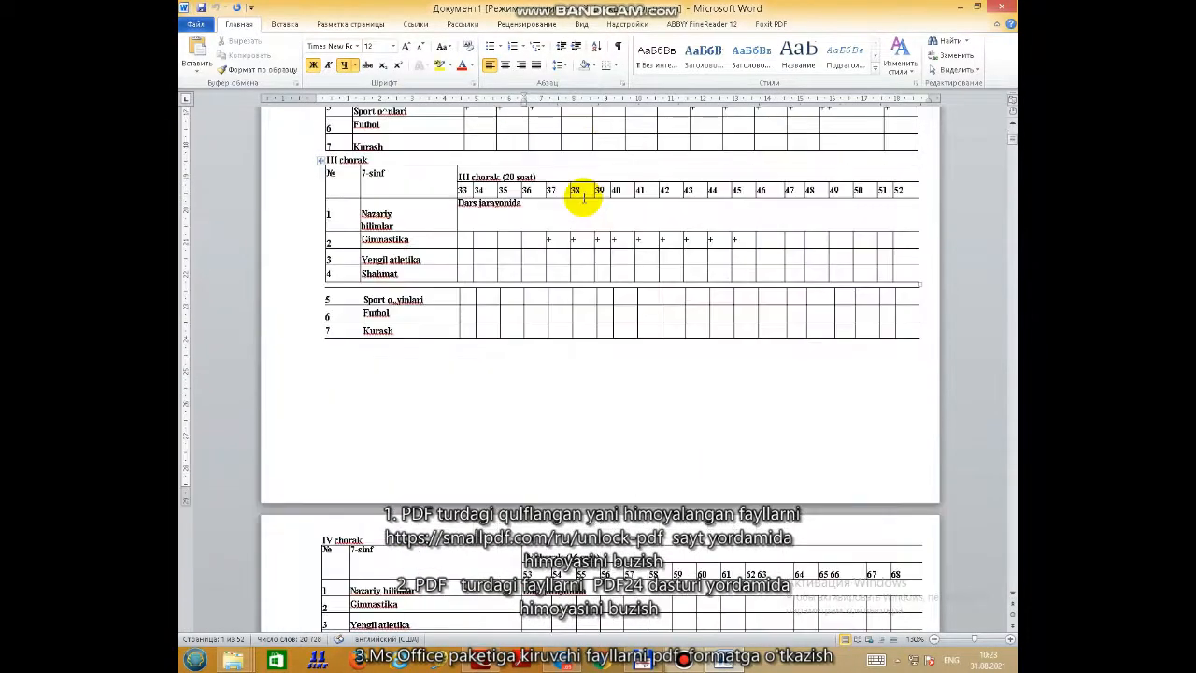
{"action": "scroll", "coordinate": [582, 197], "scroll_direction": "down", "scroll_amount": 15}
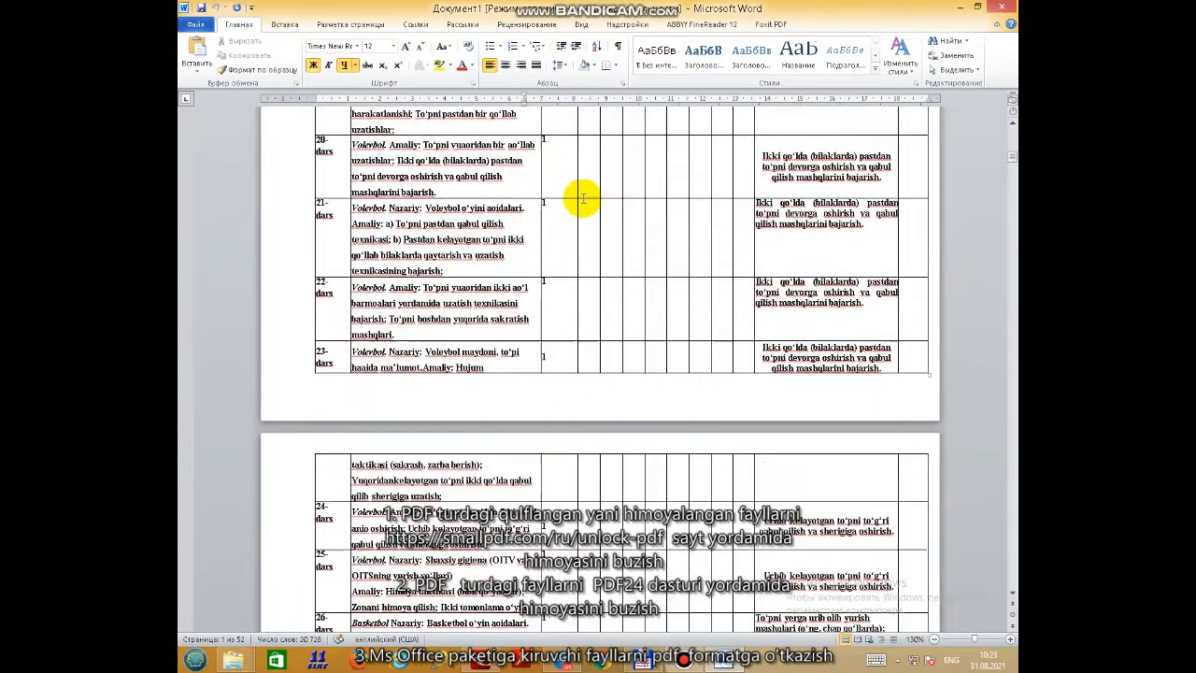
{"action": "scroll", "coordinate": [582, 197], "scroll_direction": "down", "scroll_amount": 15}
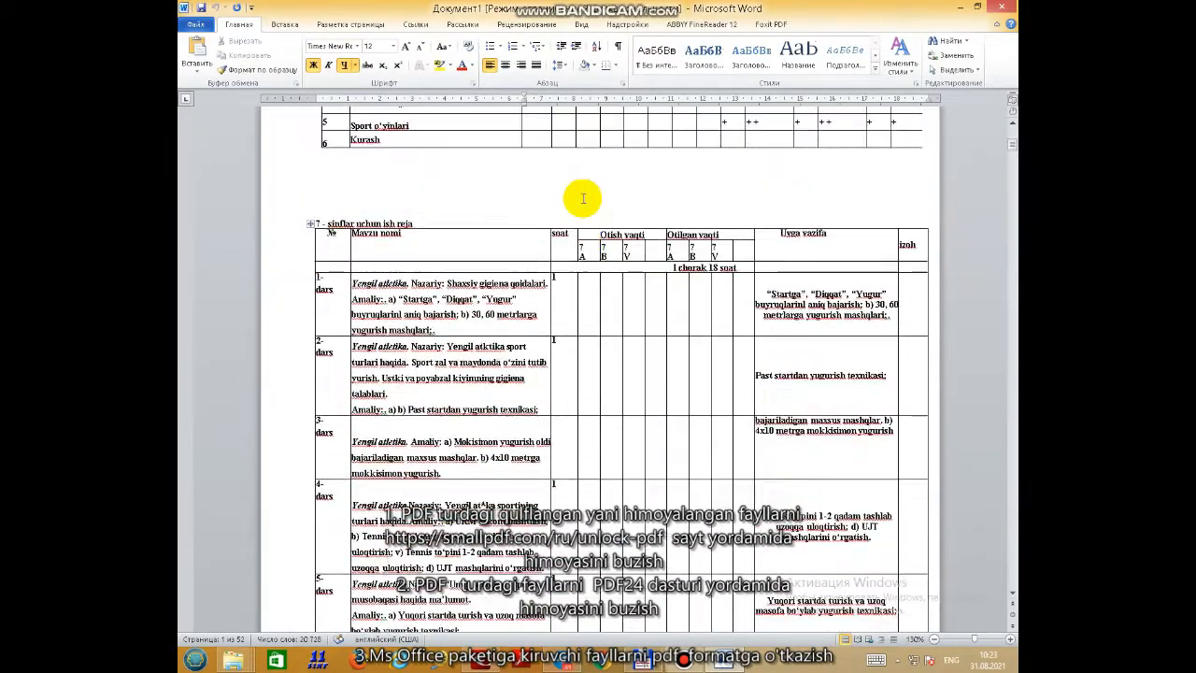
{"action": "scroll", "coordinate": [583, 198], "scroll_direction": "up", "scroll_amount": 3}
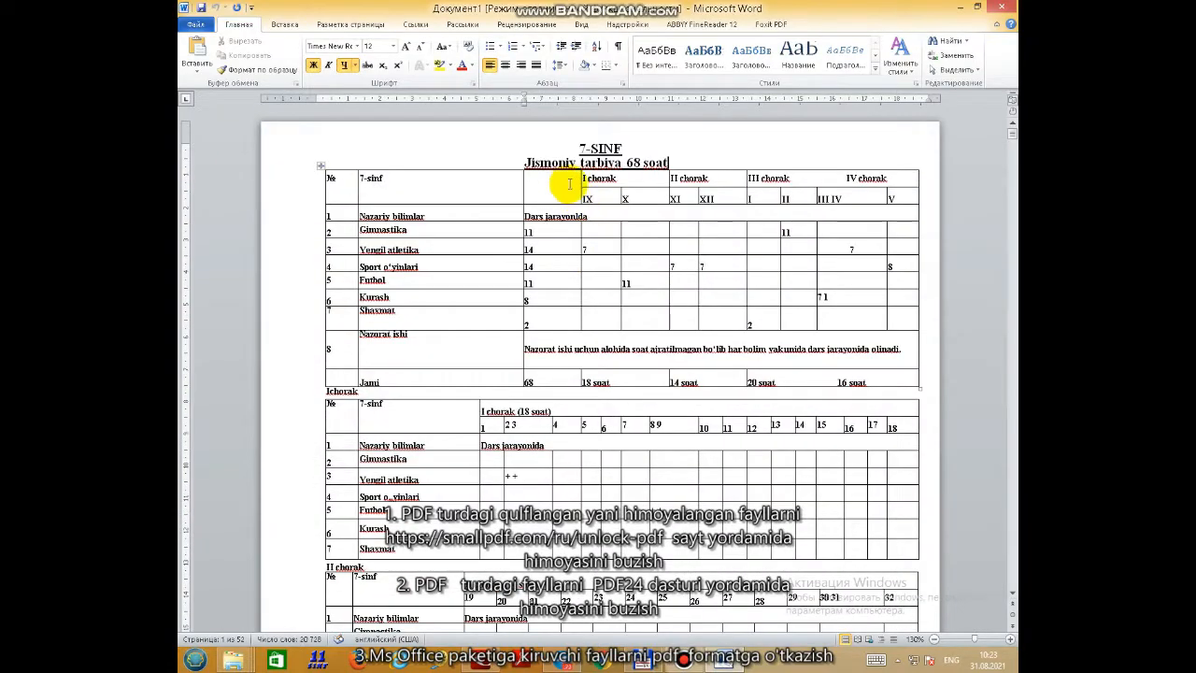
Step: Delete the stray bracket and comma before "bir me'yorda" in the Uyga vazifa cell of 7-dars
{"action": "left_click", "coordinate": [643, 198]}
{"action": "scroll", "coordinate": [681, 299], "scroll_direction": "down", "scroll_amount": 10}
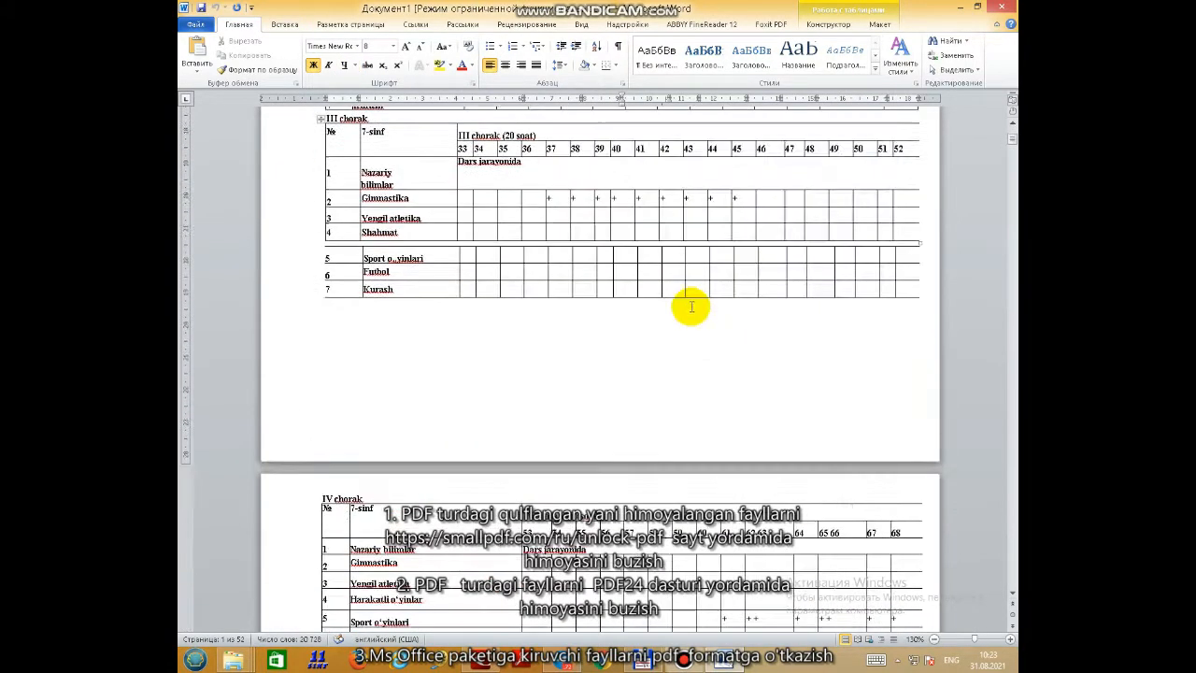
{"action": "scroll", "coordinate": [689, 308], "scroll_direction": "down", "scroll_amount": 10}
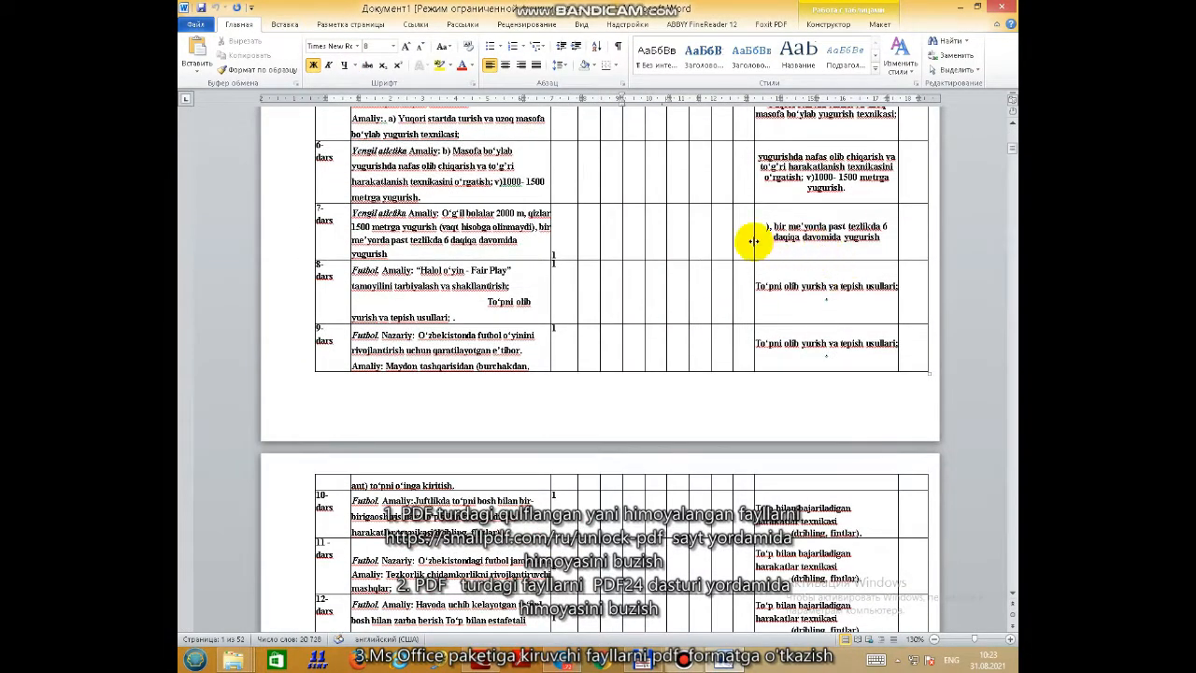
{"action": "left_click", "coordinate": [774, 228]}
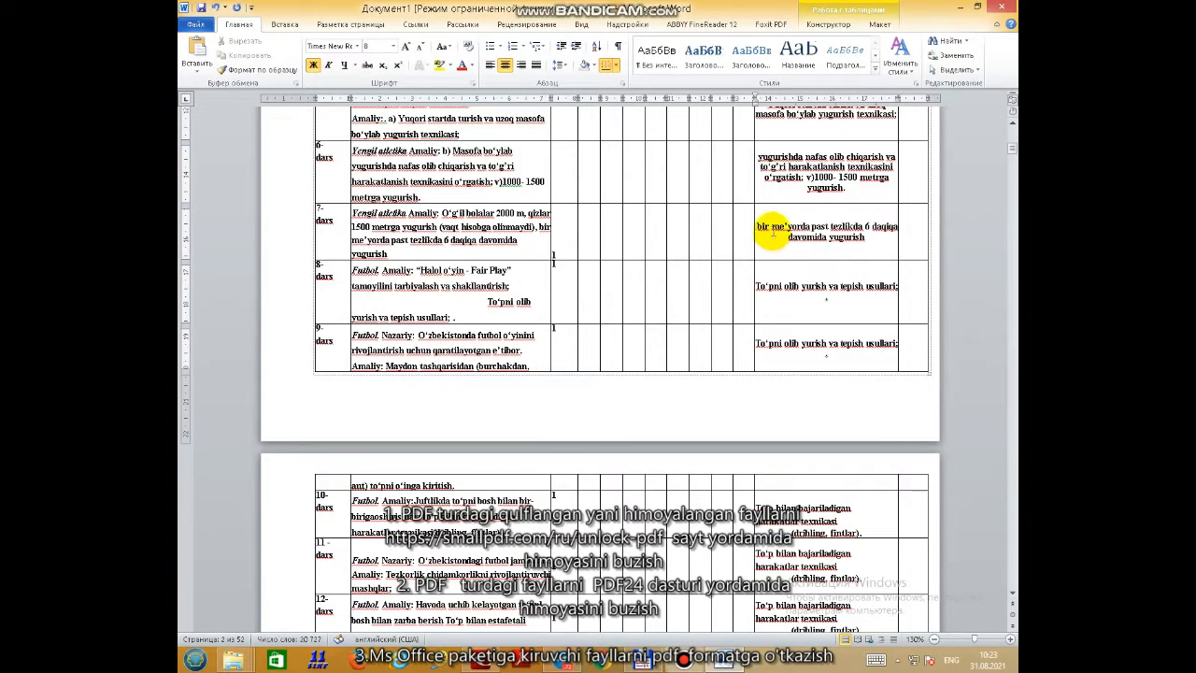
Step: Check that the title lines and the yearly hours table on the first page accept the text cursor
{"action": "scroll", "coordinate": [561, 289], "scroll_direction": "up", "scroll_amount": 10}
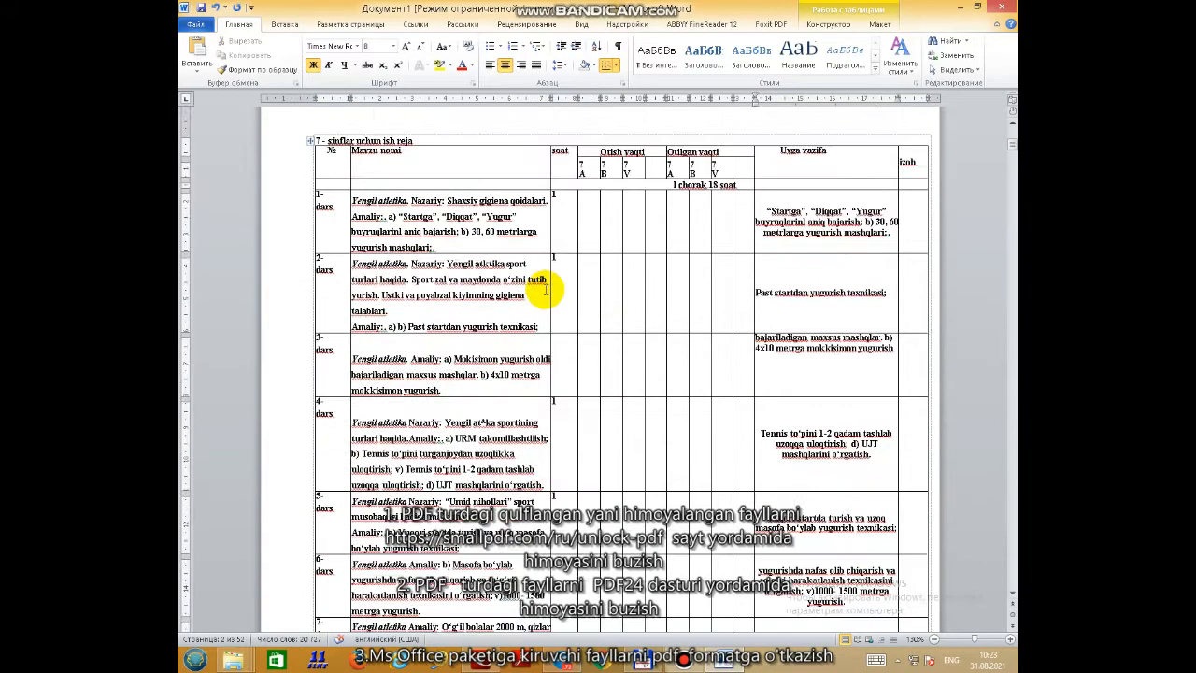
{"action": "scroll", "coordinate": [544, 290], "scroll_direction": "up", "scroll_amount": 15}
{"action": "left_click", "coordinate": [627, 145]}
{"action": "left_click", "coordinate": [671, 167]}
{"action": "left_click", "coordinate": [690, 227]}
{"action": "left_click", "coordinate": [732, 203]}
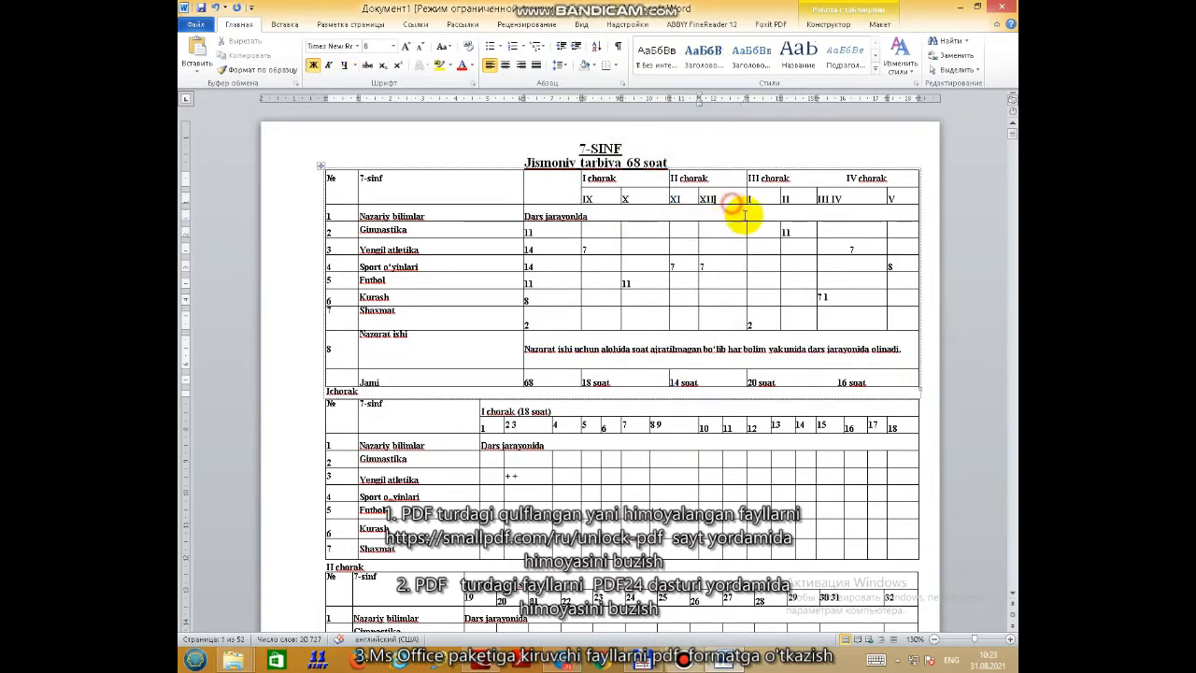
Step: Close the converted document without saving, the FineReader conversion window and folder 123, declining the online help page
{"action": "left_click", "coordinate": [1011, 7]}
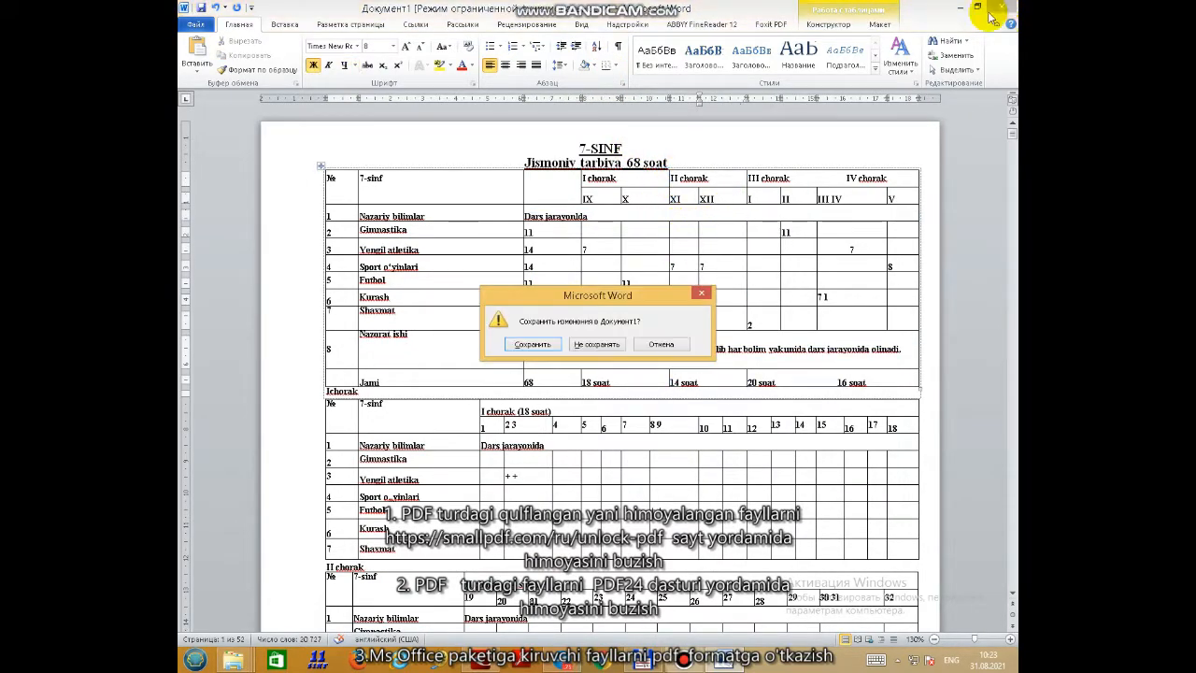
{"action": "left_click", "coordinate": [584, 345]}
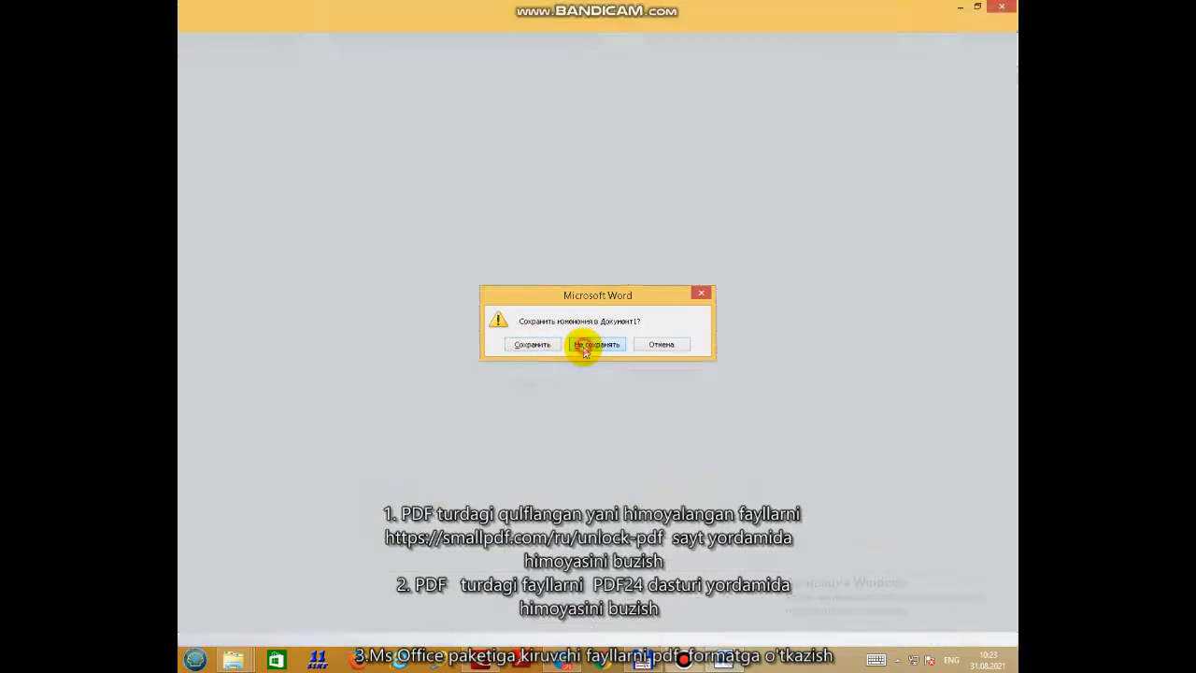
{"action": "left_click", "coordinate": [735, 294]}
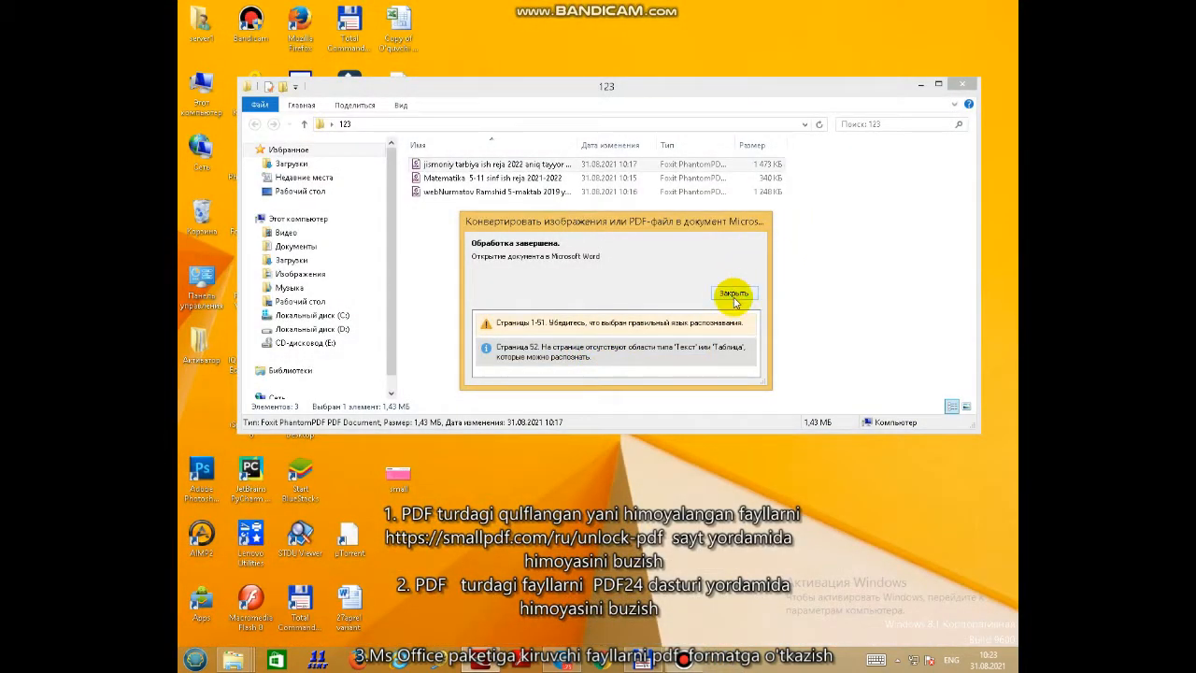
{"action": "left_click", "coordinate": [962, 85]}
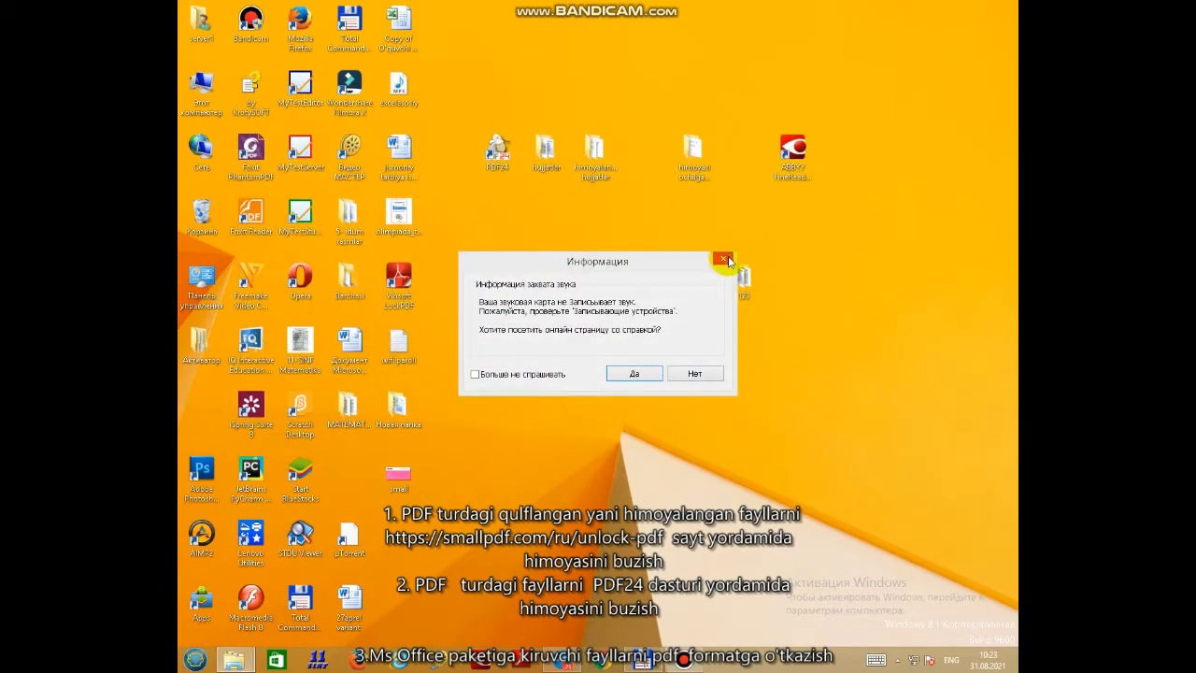
{"action": "left_click", "coordinate": [699, 373]}
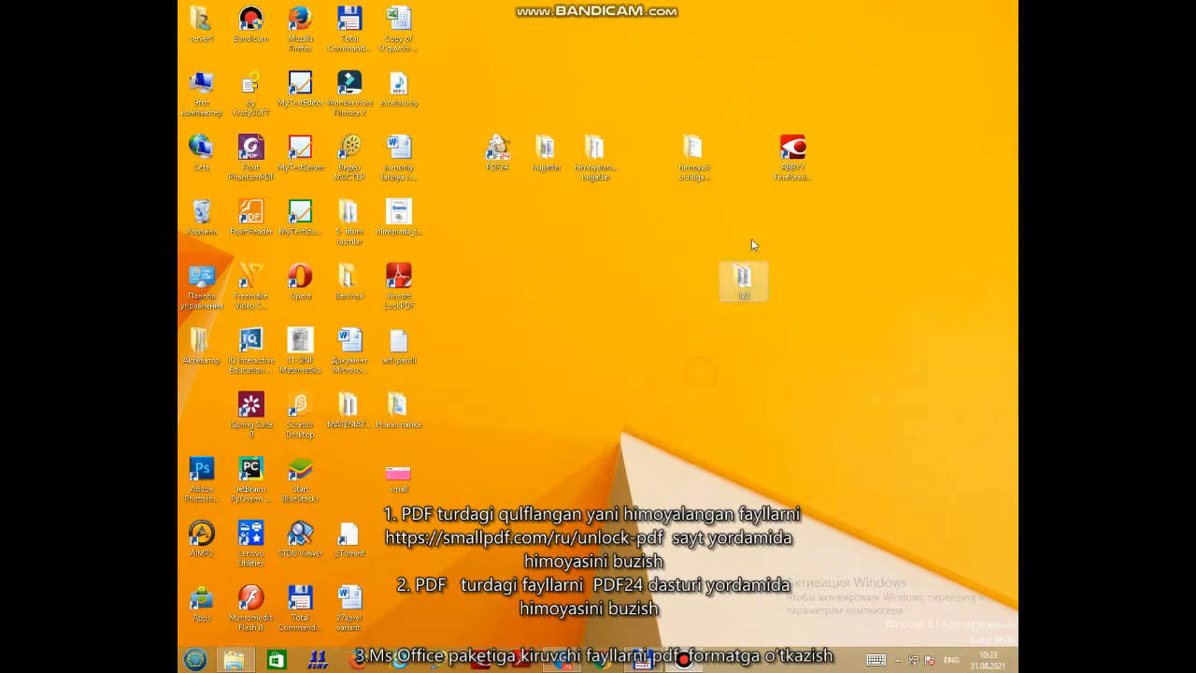